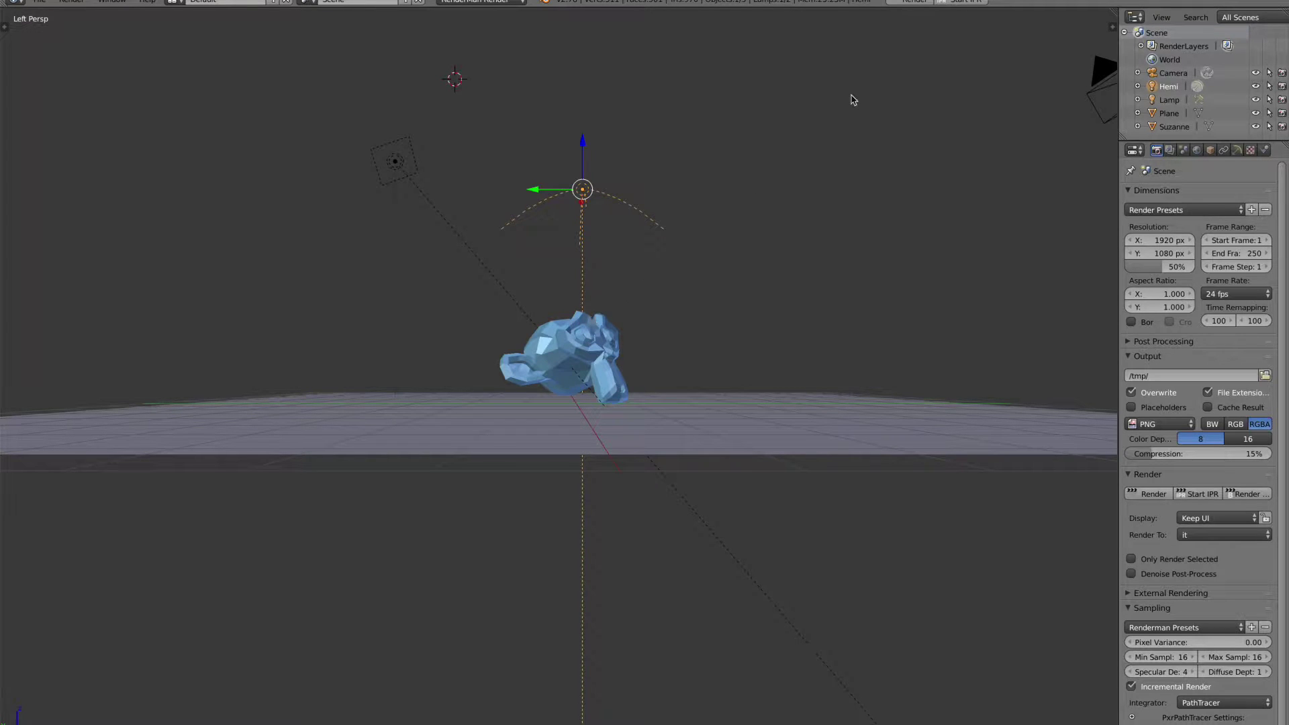
Start a render into RenderMan it and reposition the it viewer window
{"action": "left_click", "coordinate": [1101, 6]}
{"action": "left_click_drag", "start_coordinate": [725, 356], "coordinate": [770, 229]}
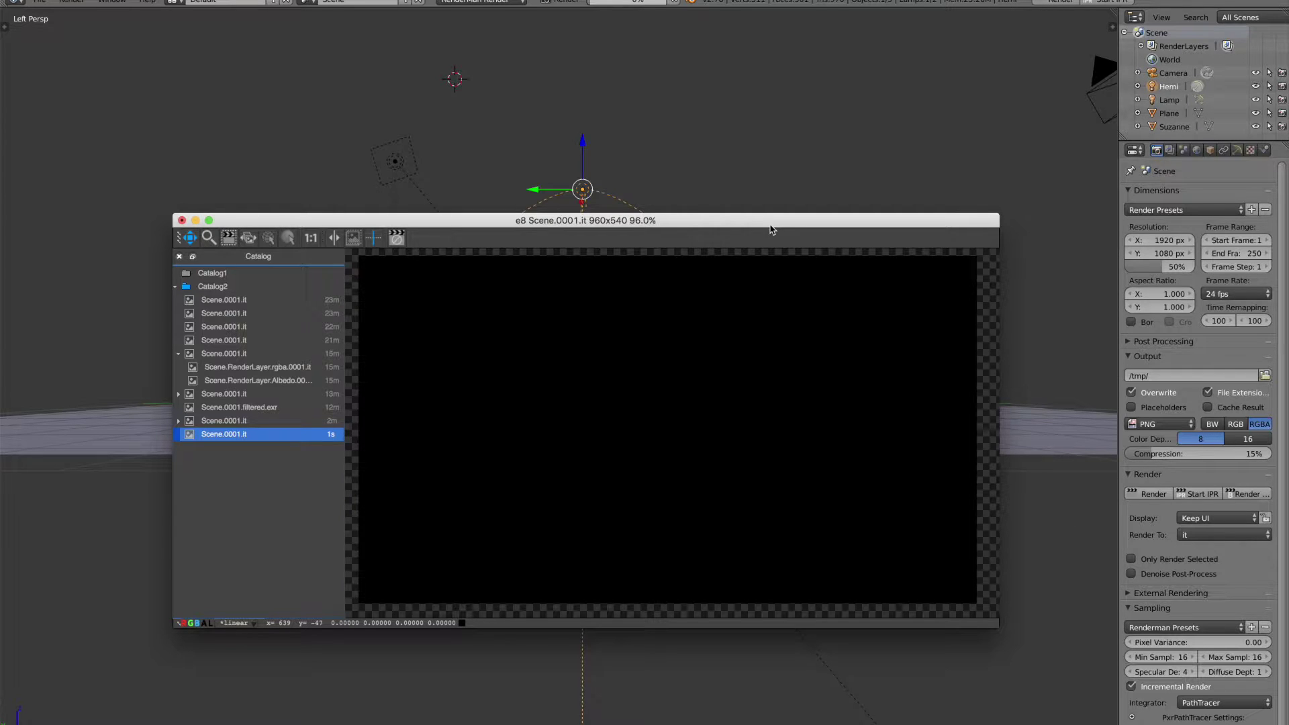
{"action": "left_click_drag", "start_coordinate": [763, 219], "coordinate": [739, 301]}
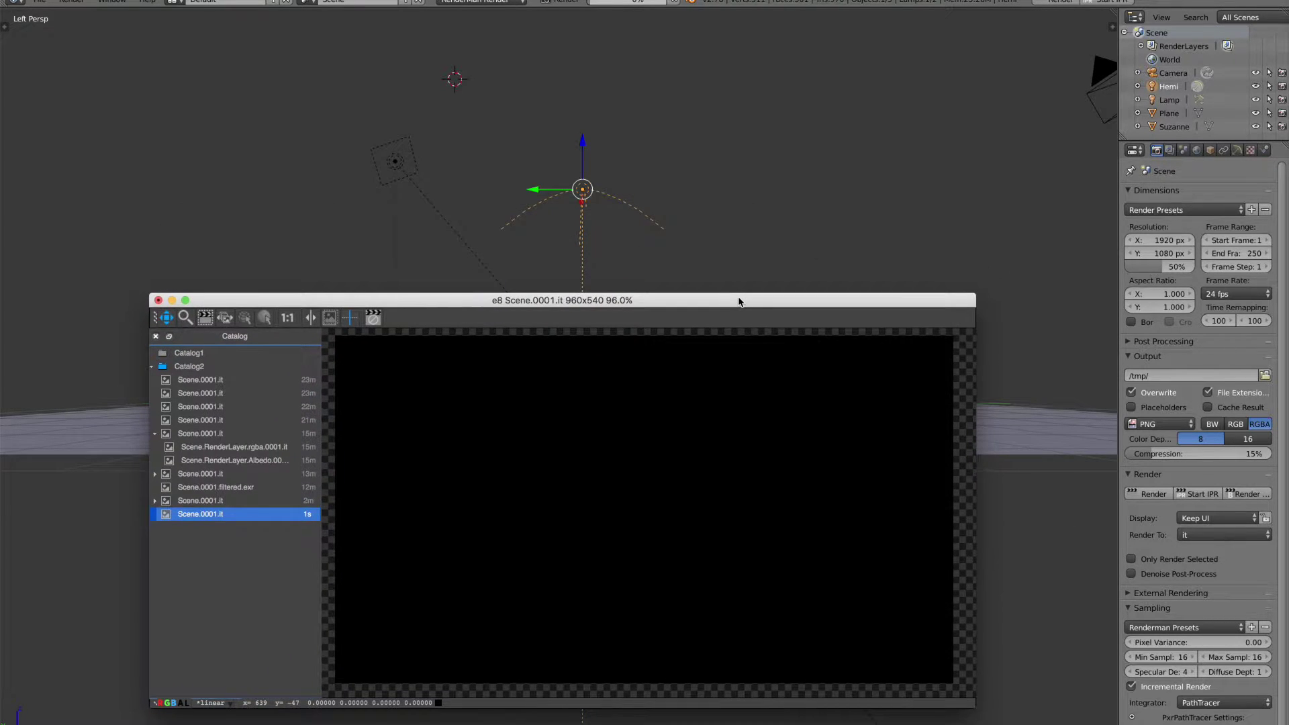
{"action": "left_click_drag", "start_coordinate": [607, 298], "coordinate": [604, 406]}
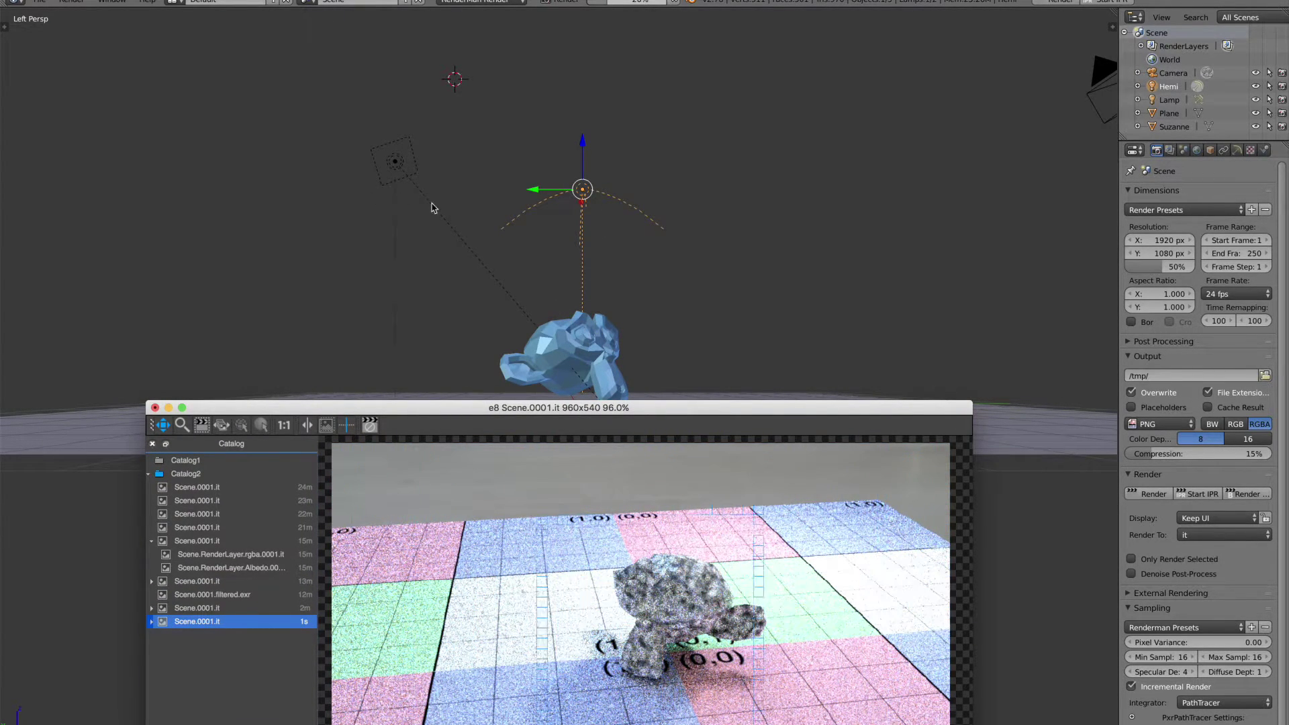
{"action": "left_click_drag", "start_coordinate": [667, 407], "coordinate": [661, 242]}
Zoom and move the viewer to show the finished 960x540 Suzanne render and its info bar
{"action": "scroll", "coordinate": [611, 530], "scroll_direction": "up", "scroll_amount": 5}
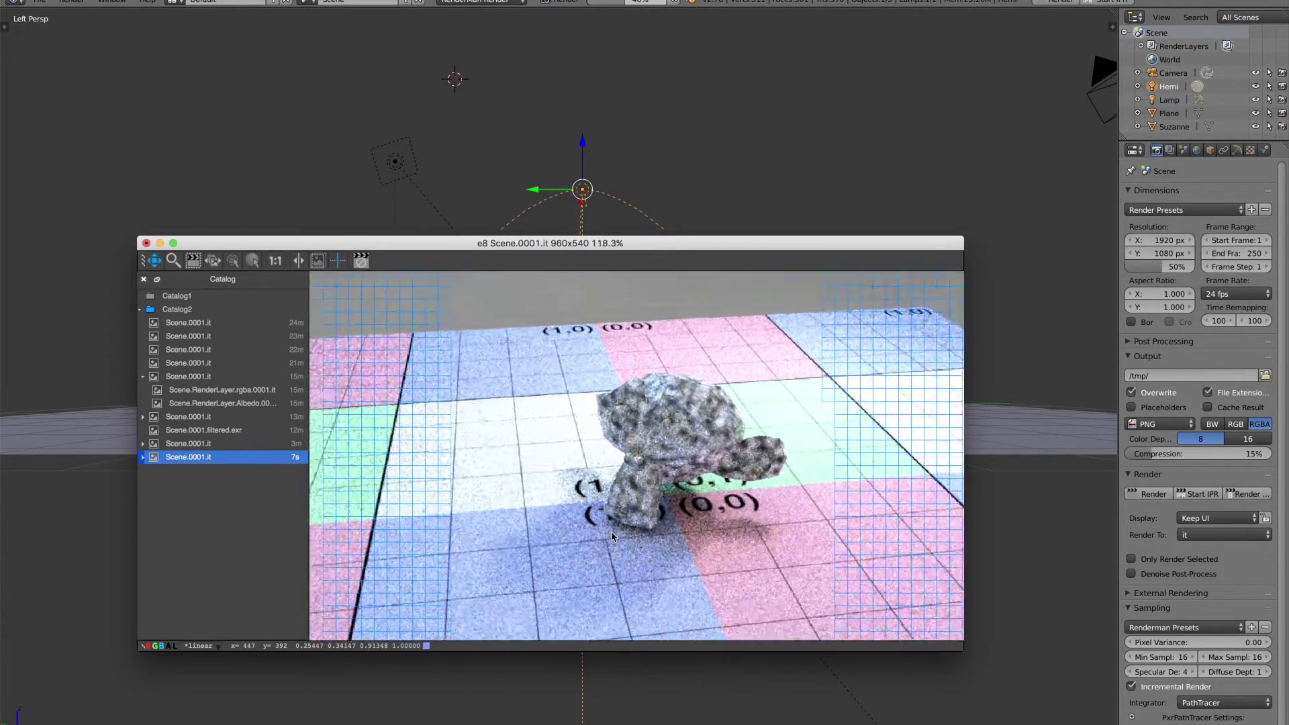
{"action": "scroll", "coordinate": [610, 535], "scroll_direction": "up", "scroll_amount": 3}
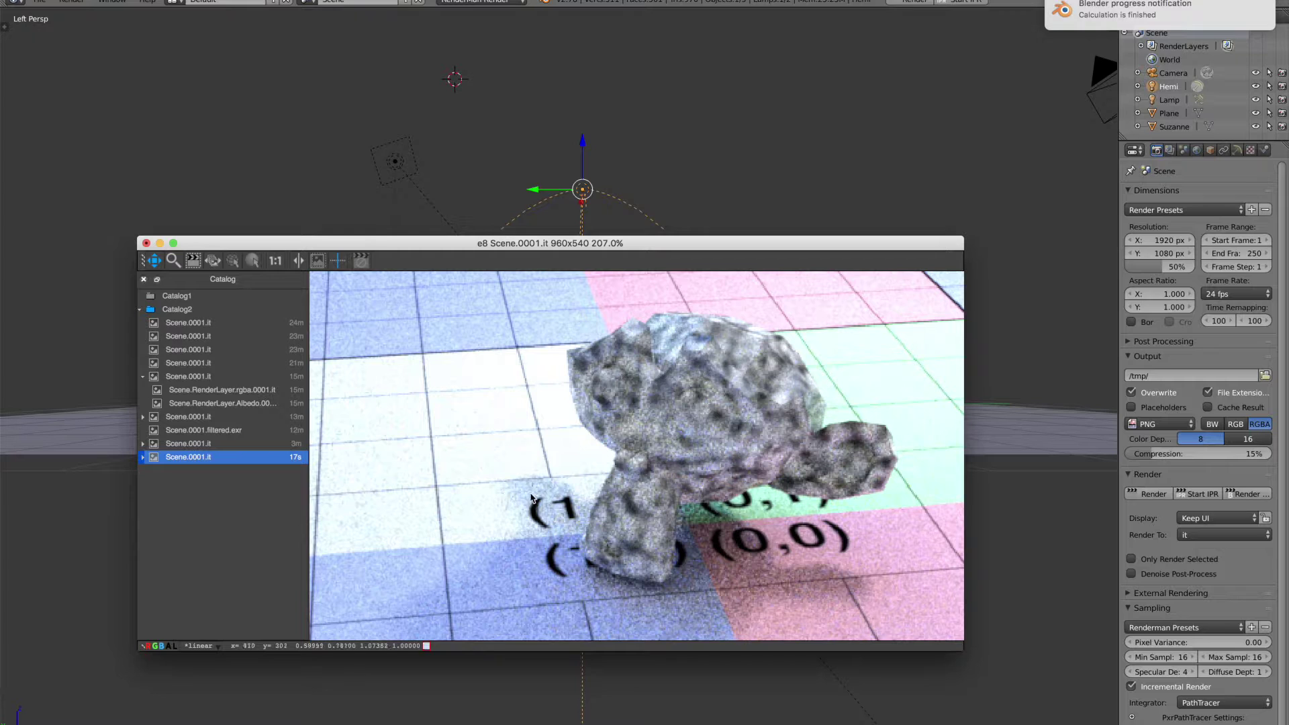
{"action": "scroll", "coordinate": [524, 495], "scroll_direction": "down", "scroll_amount": 5}
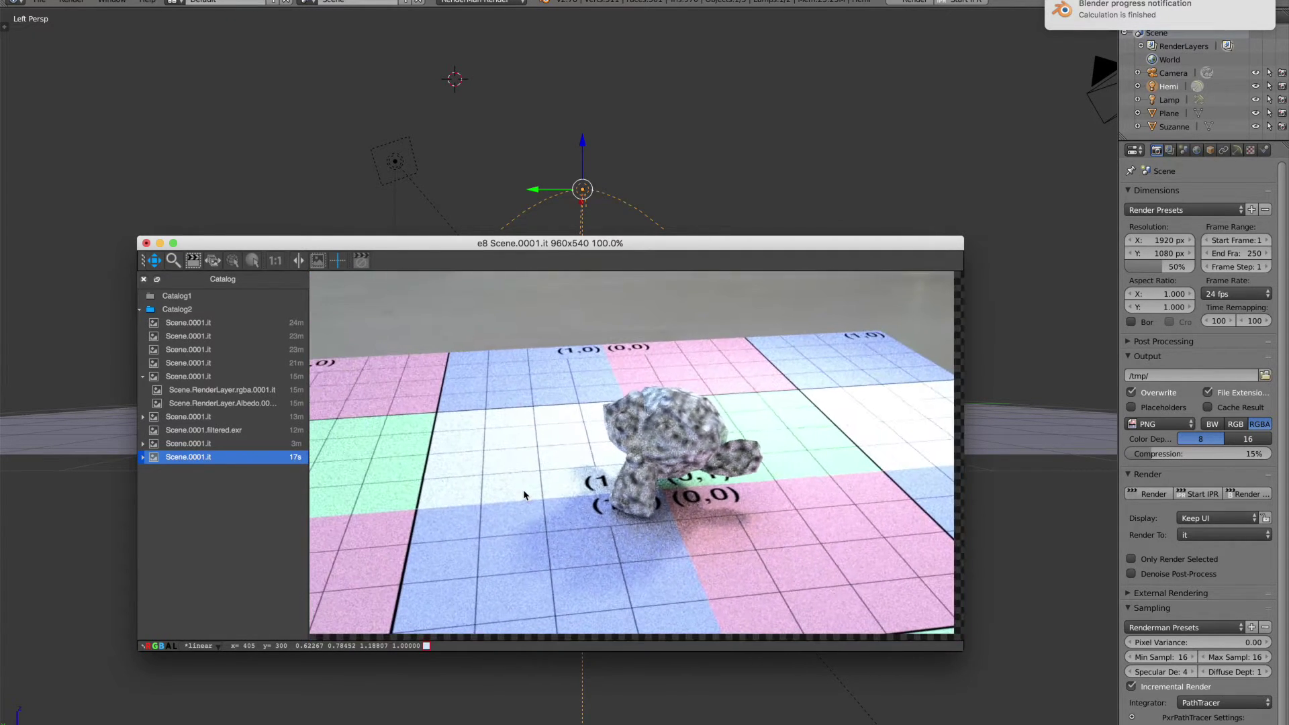
{"action": "scroll", "coordinate": [524, 495], "scroll_direction": "up", "scroll_amount": 2}
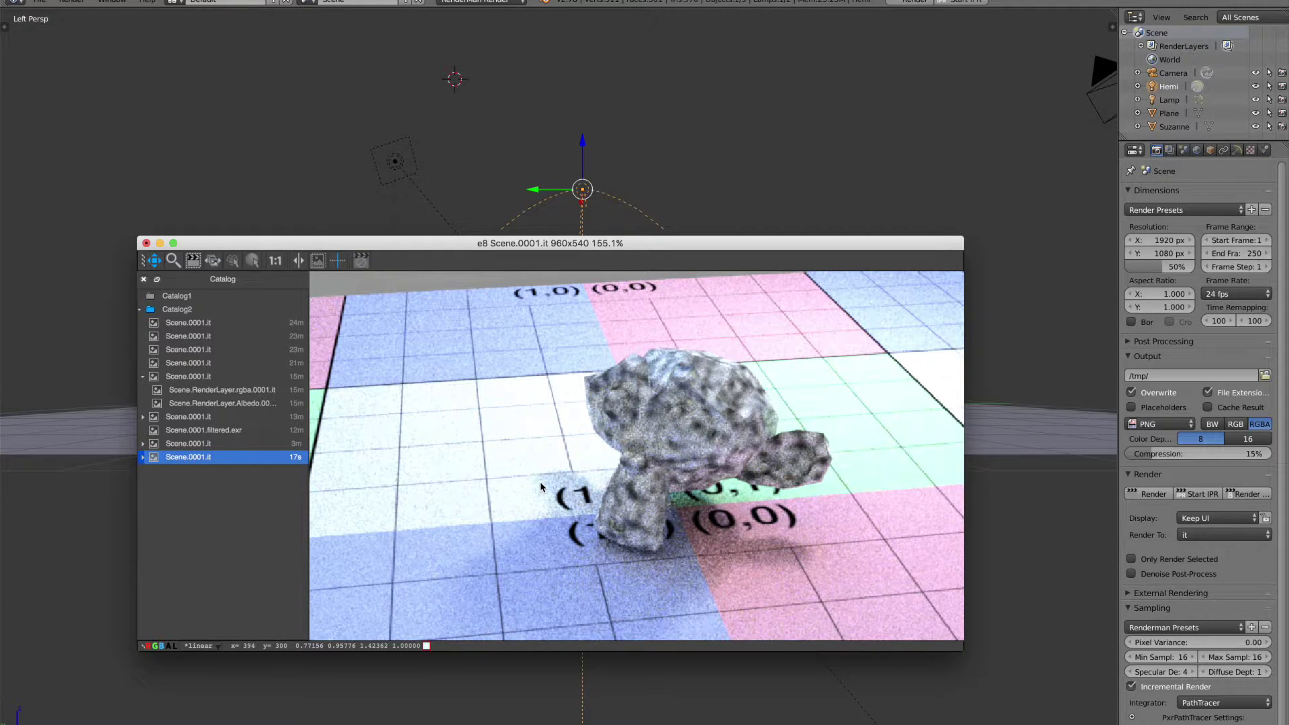
{"action": "left_click_drag", "start_coordinate": [618, 246], "coordinate": [651, 404]}
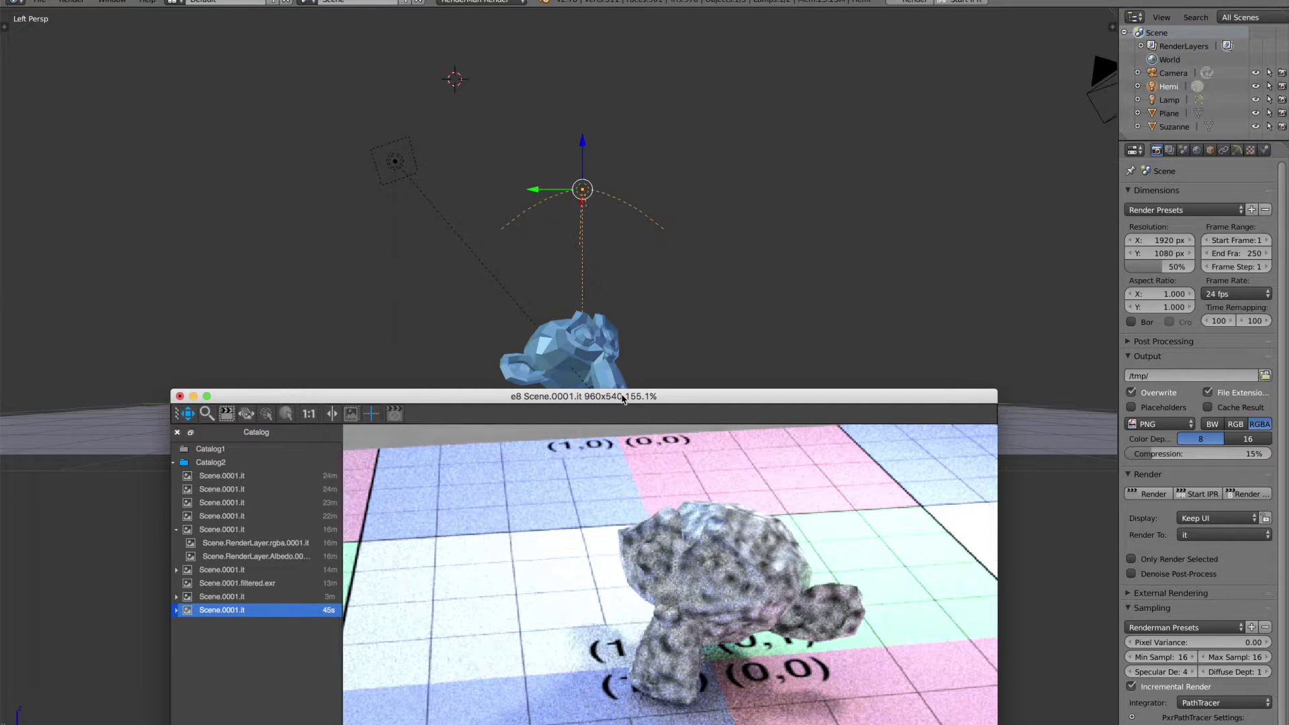
{"action": "left_click_drag", "start_coordinate": [623, 398], "coordinate": [648, 338]}
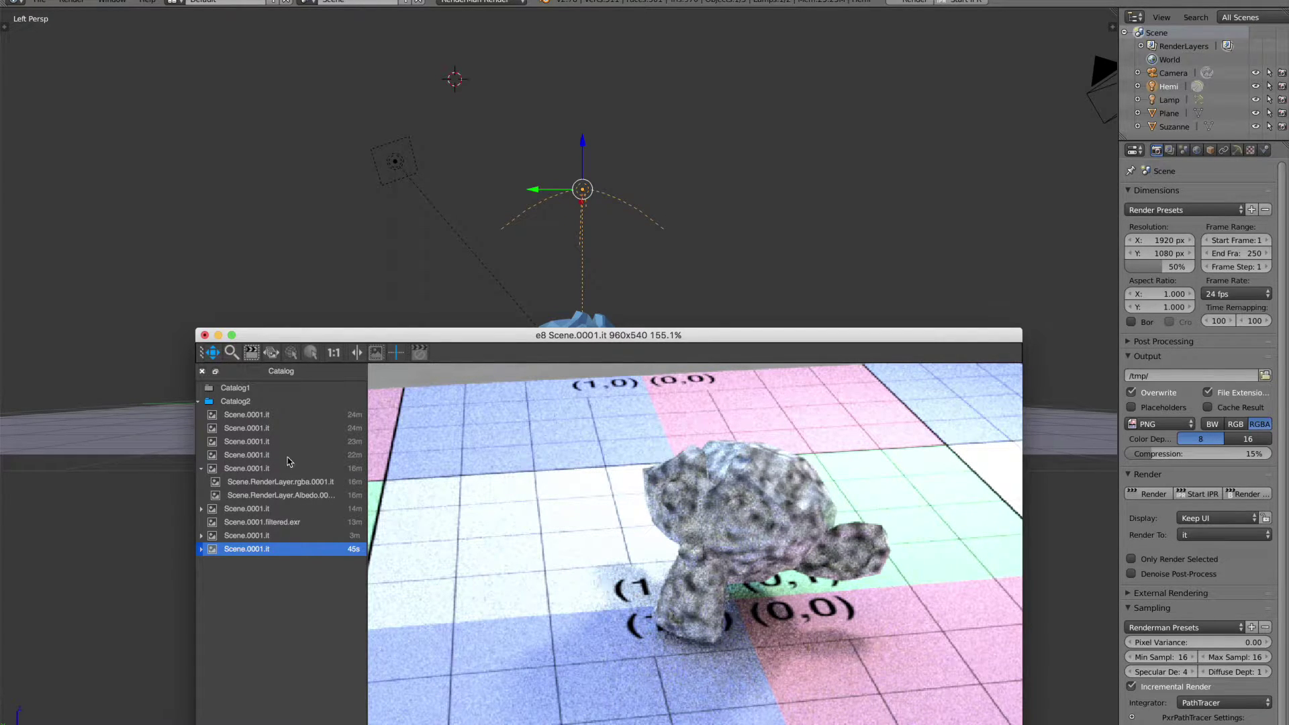
Display the oldest stored Scene.0001.it render from the Catalog
{"action": "mouse_move", "coordinate": [274, 420]}
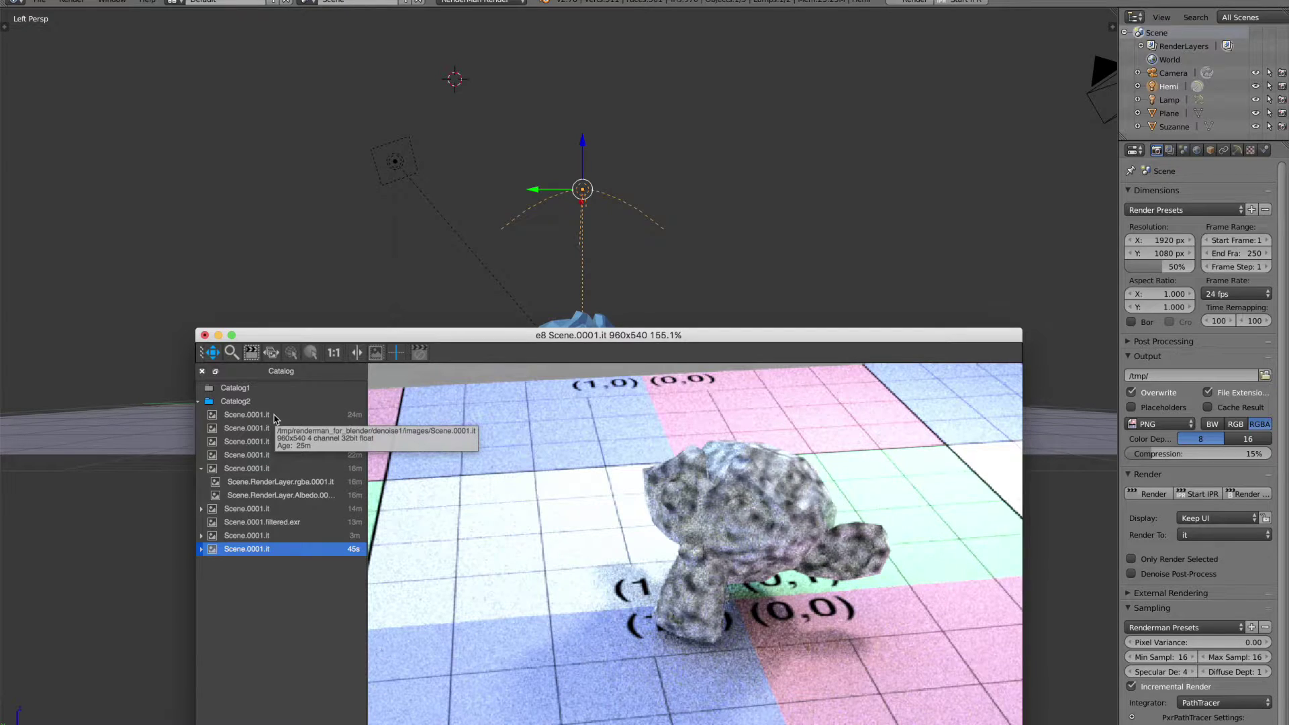
{"action": "left_click", "coordinate": [273, 416]}
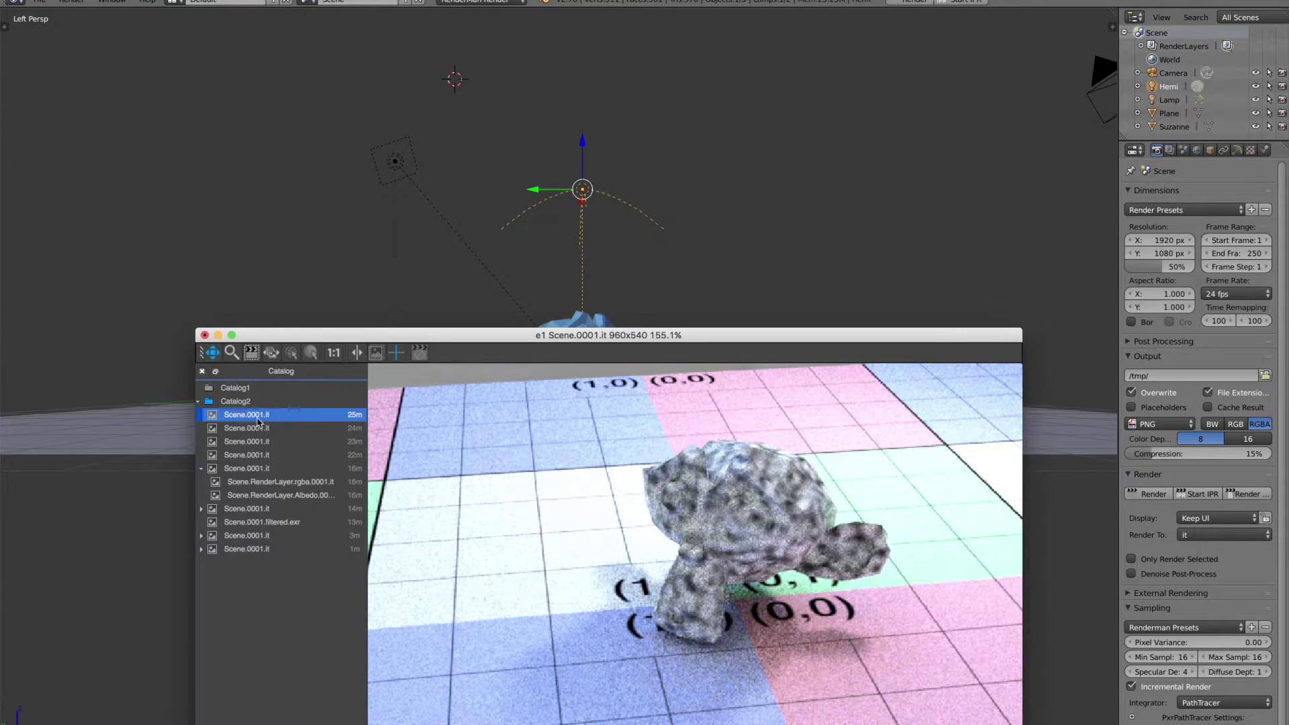
{"action": "mouse_move", "coordinate": [258, 422]}
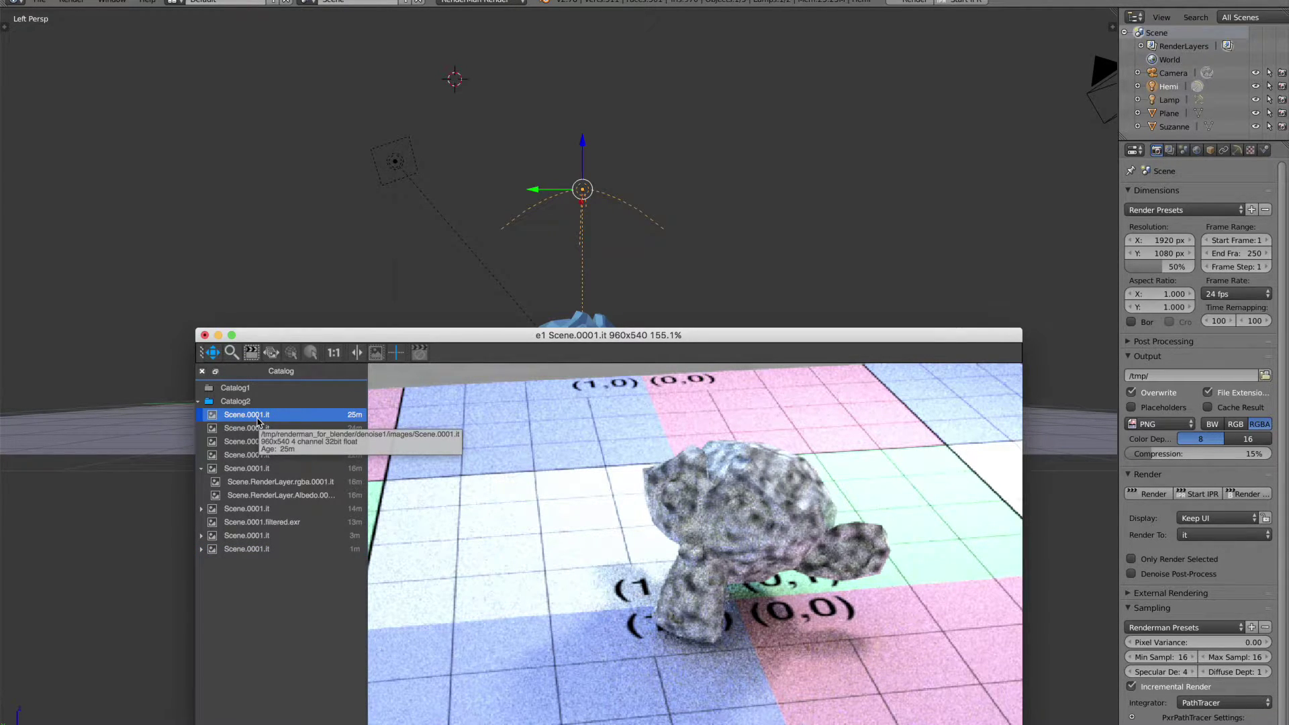
{"action": "scroll", "coordinate": [601, 652], "scroll_direction": "up", "scroll_amount": 5}
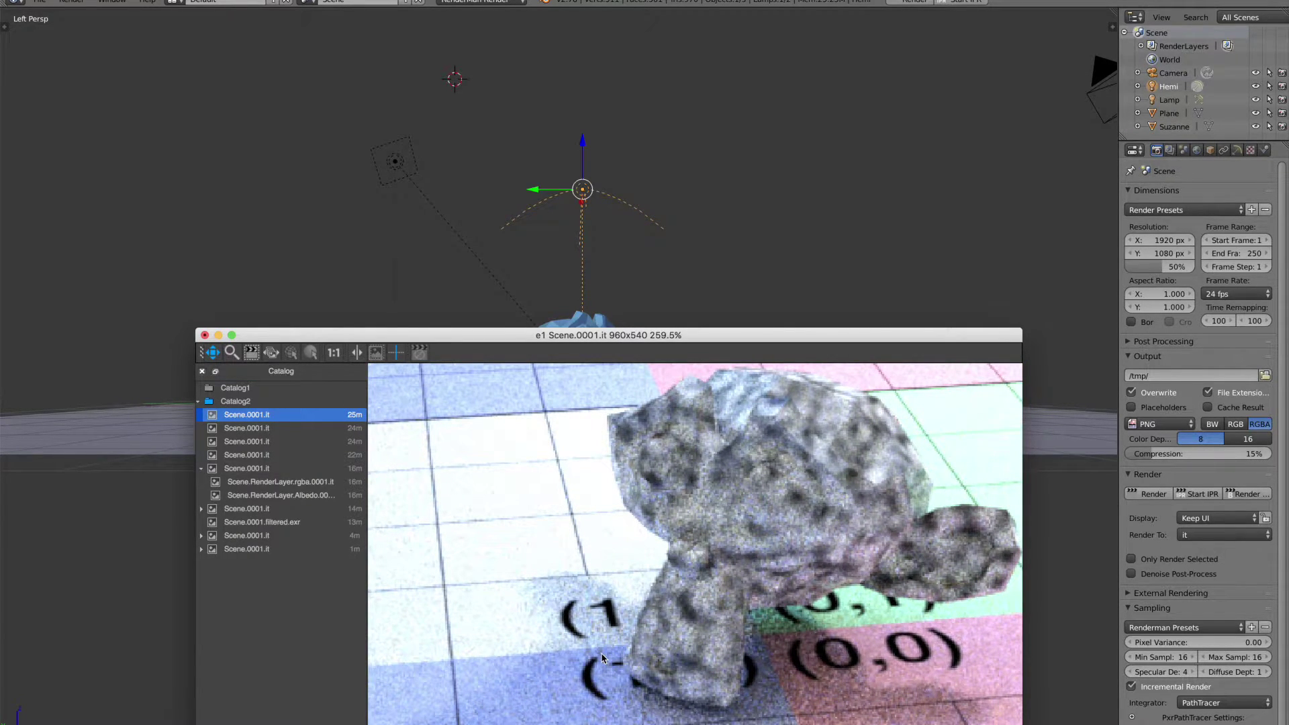
Step through the stored Scene.0001.it renders, settling on the 24-minute-old one
{"action": "key", "text": "Down"}
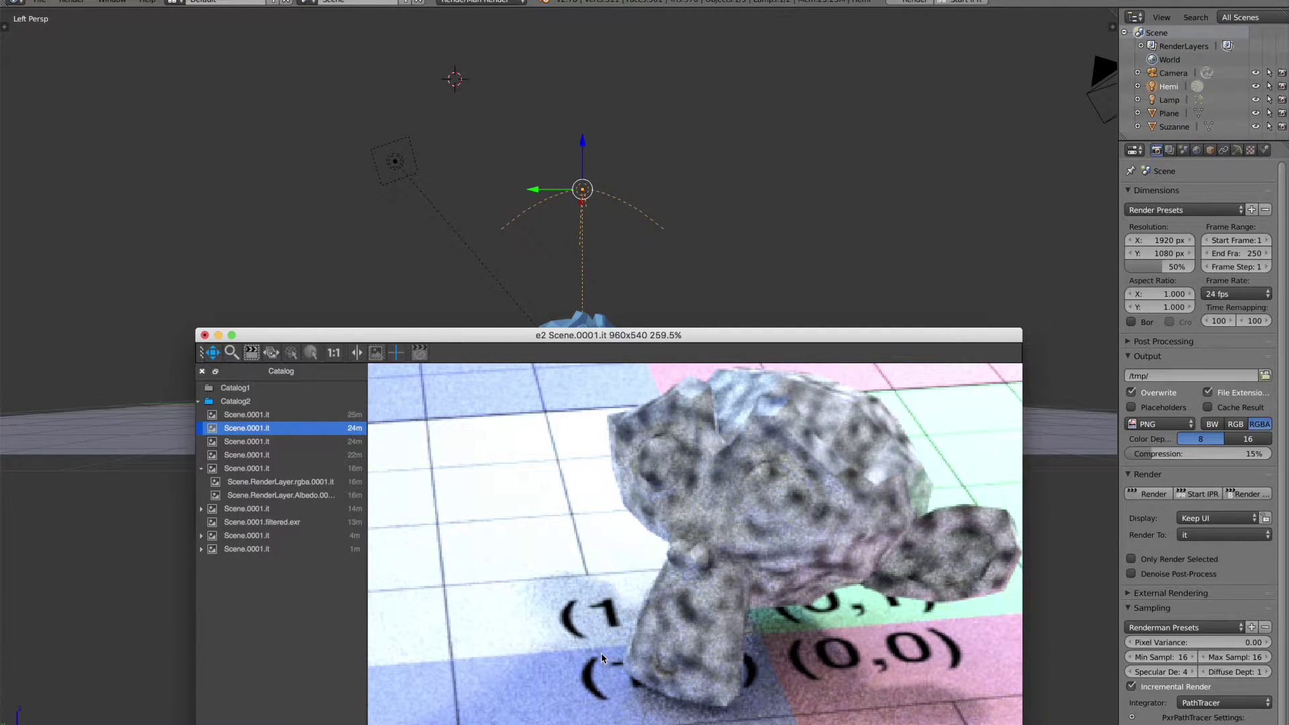
{"action": "key", "text": "Down"}
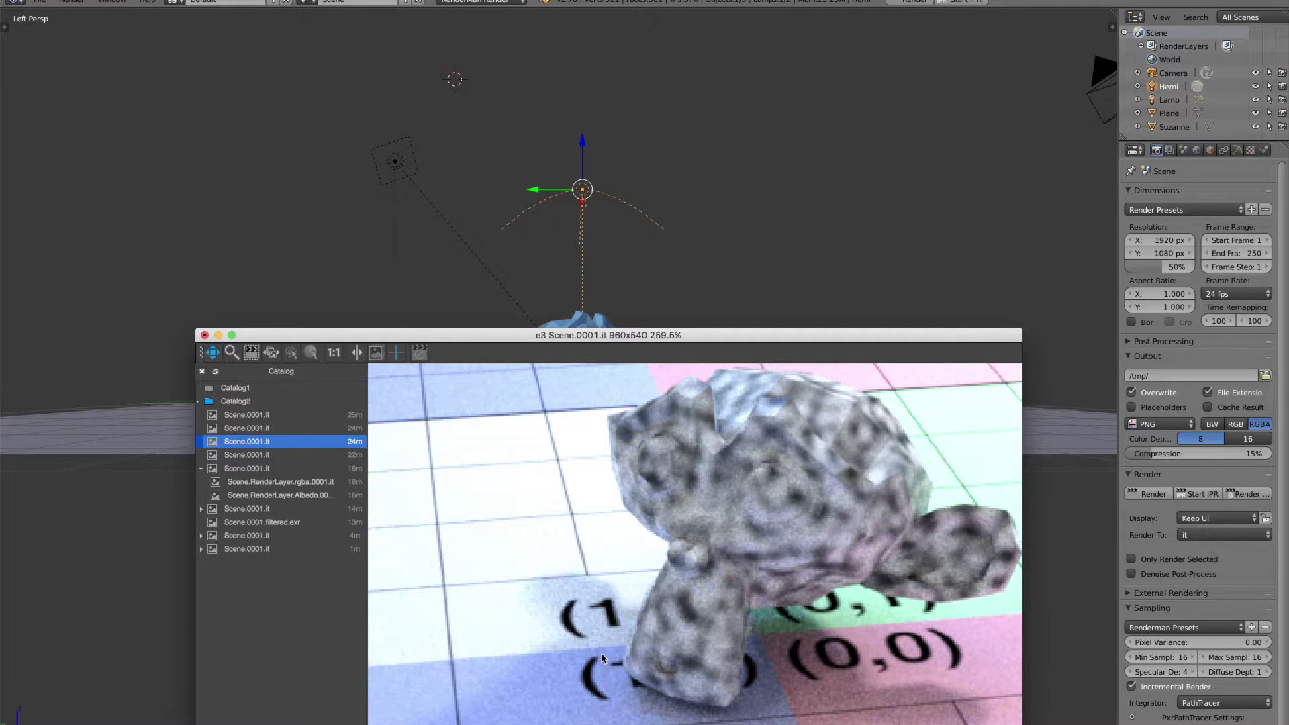
{"action": "key", "text": "Down"}
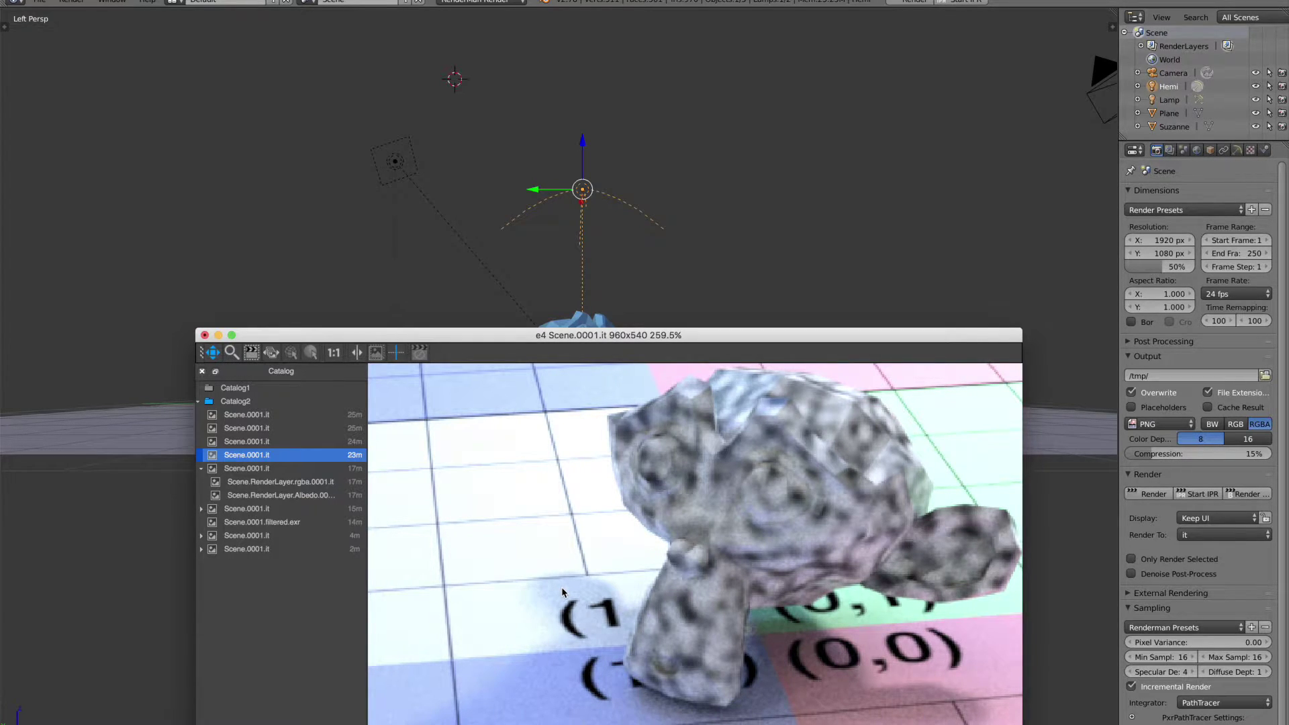
{"action": "key", "text": "Down"}
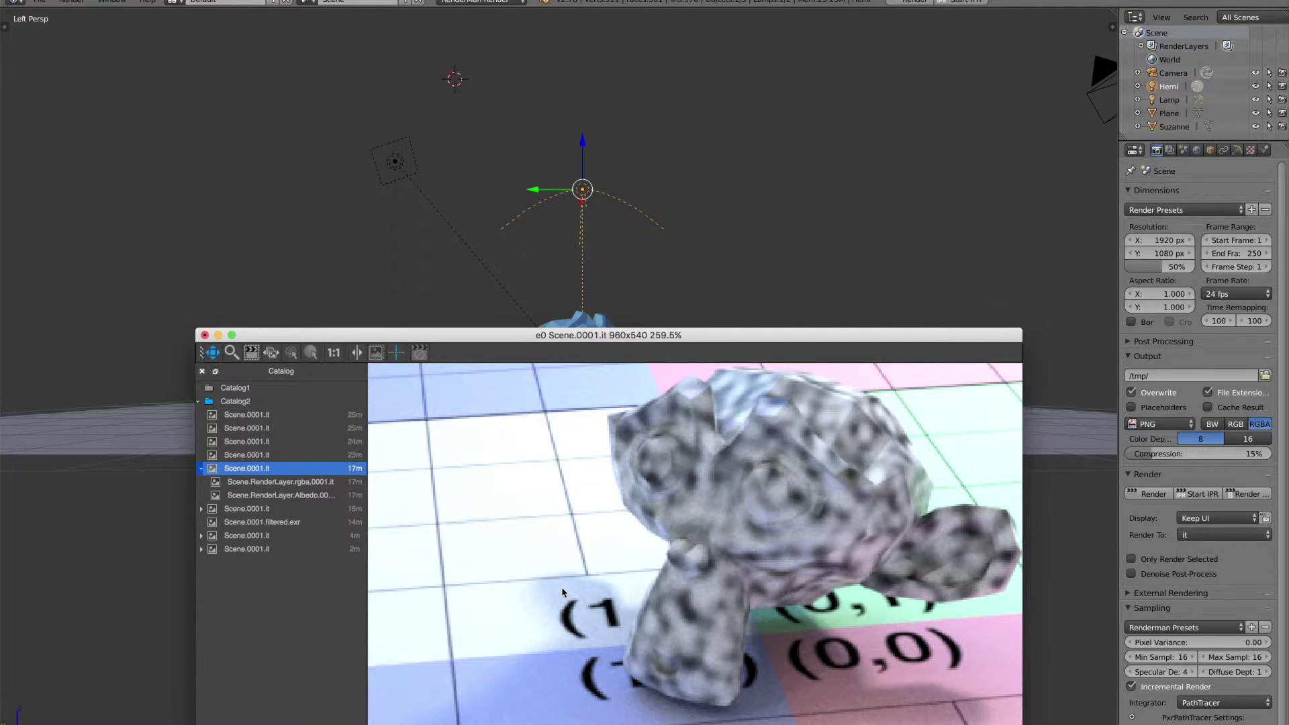
{"action": "key", "text": "Up"}
{"action": "key", "text": "Up"}
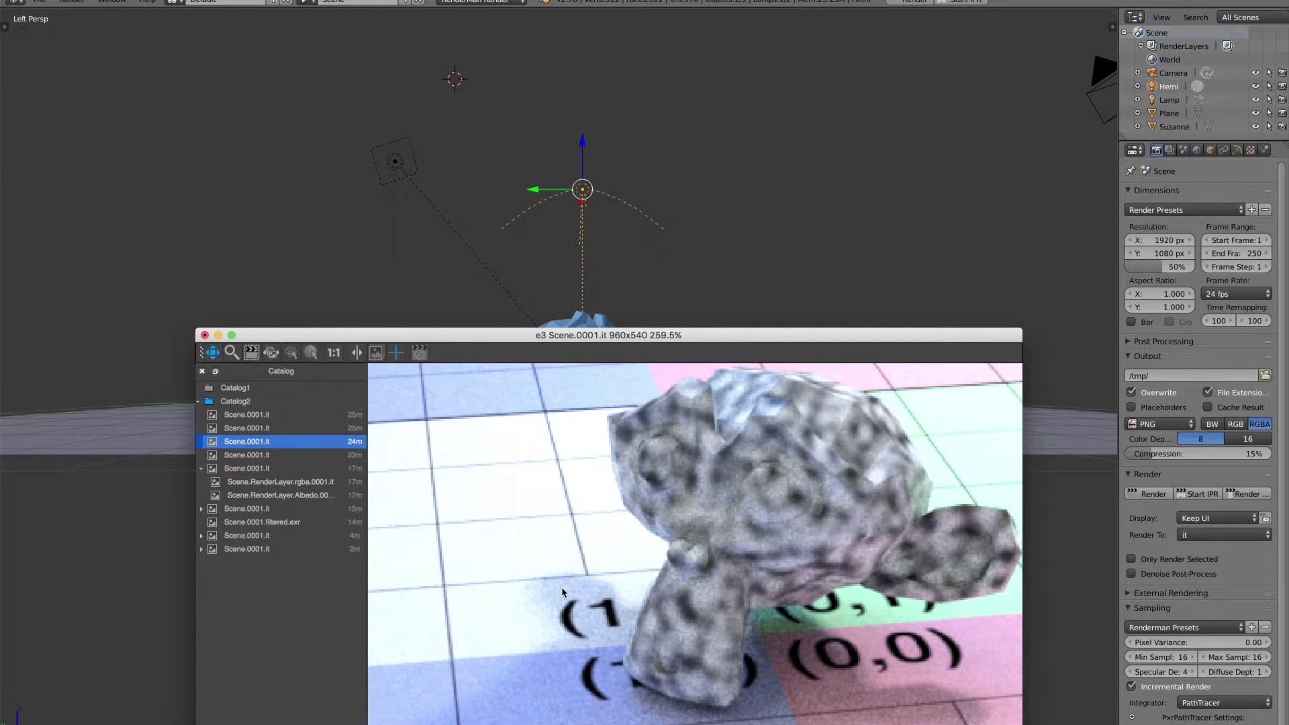
{"action": "key", "text": "Up"}
{"action": "key", "text": "Down"}
{"action": "key", "text": "Down"}
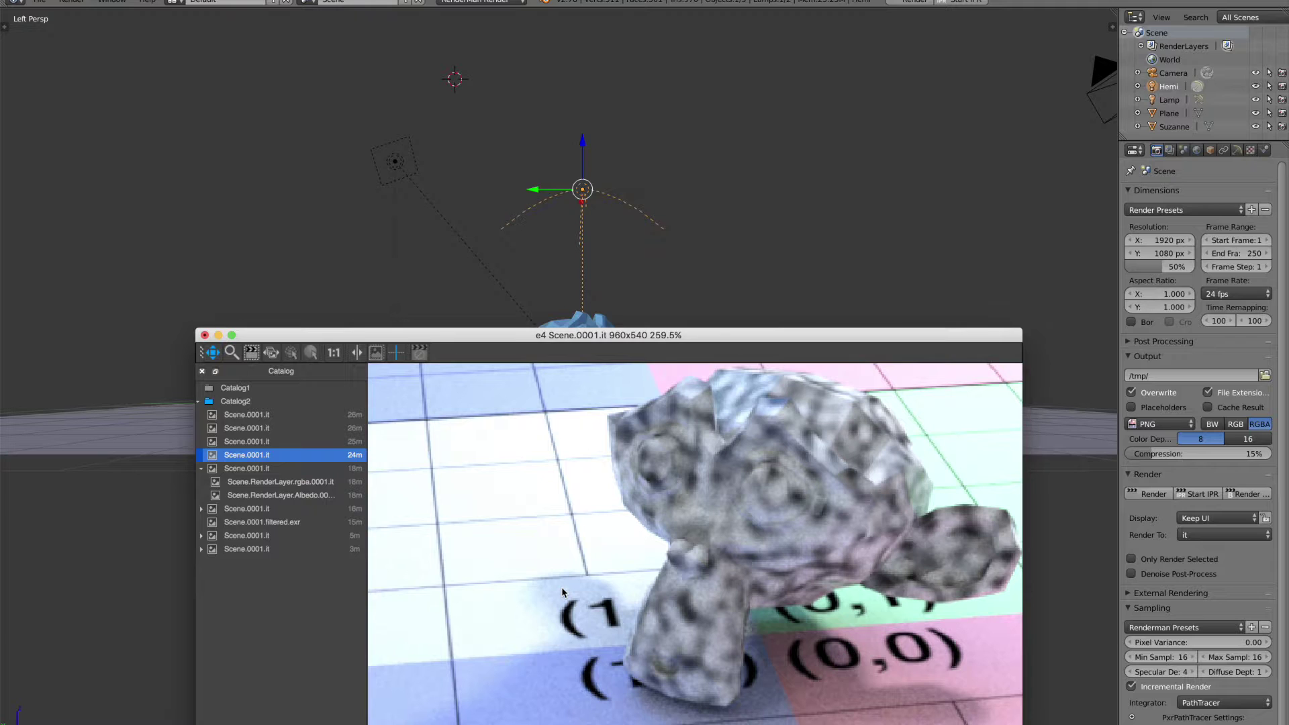
Zoom out, pan to show more floor, and display the top 27-minute Scene.0001.it render
{"action": "scroll", "coordinate": [562, 591], "scroll_direction": "down", "scroll_amount": 5}
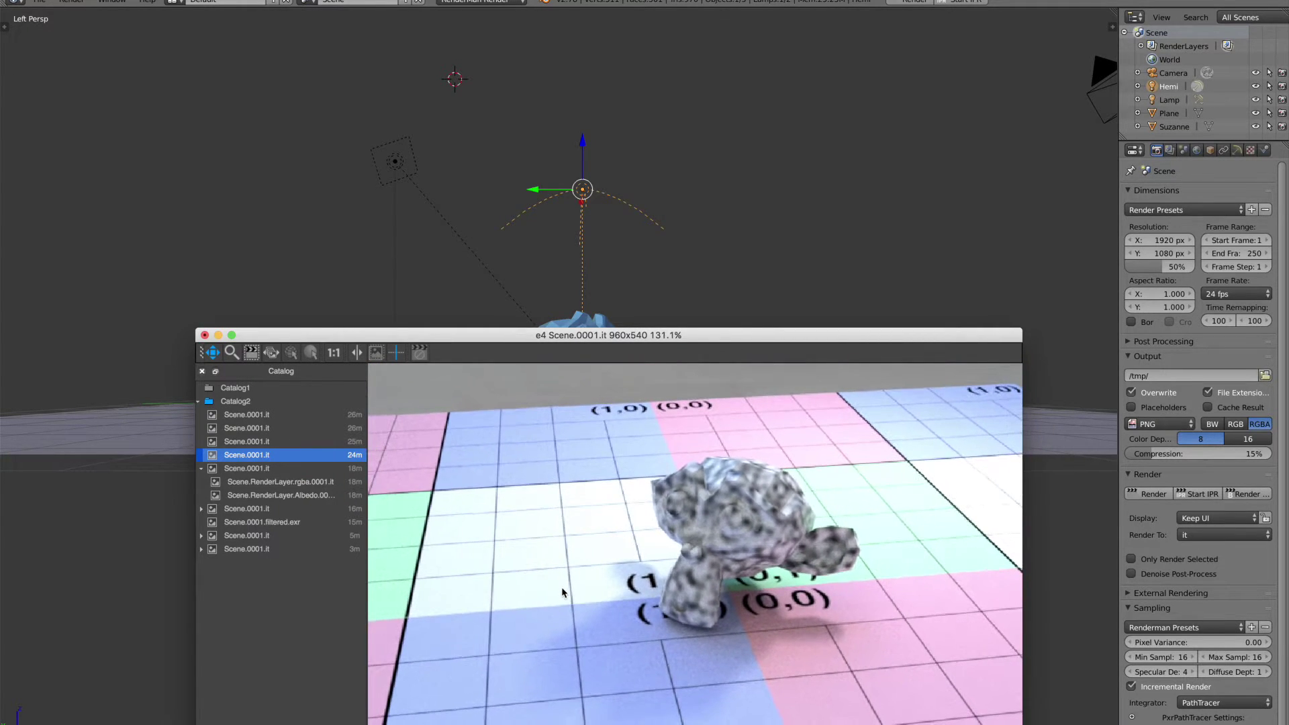
{"action": "left_click_drag", "start_coordinate": [622, 542], "coordinate": [612, 423]}
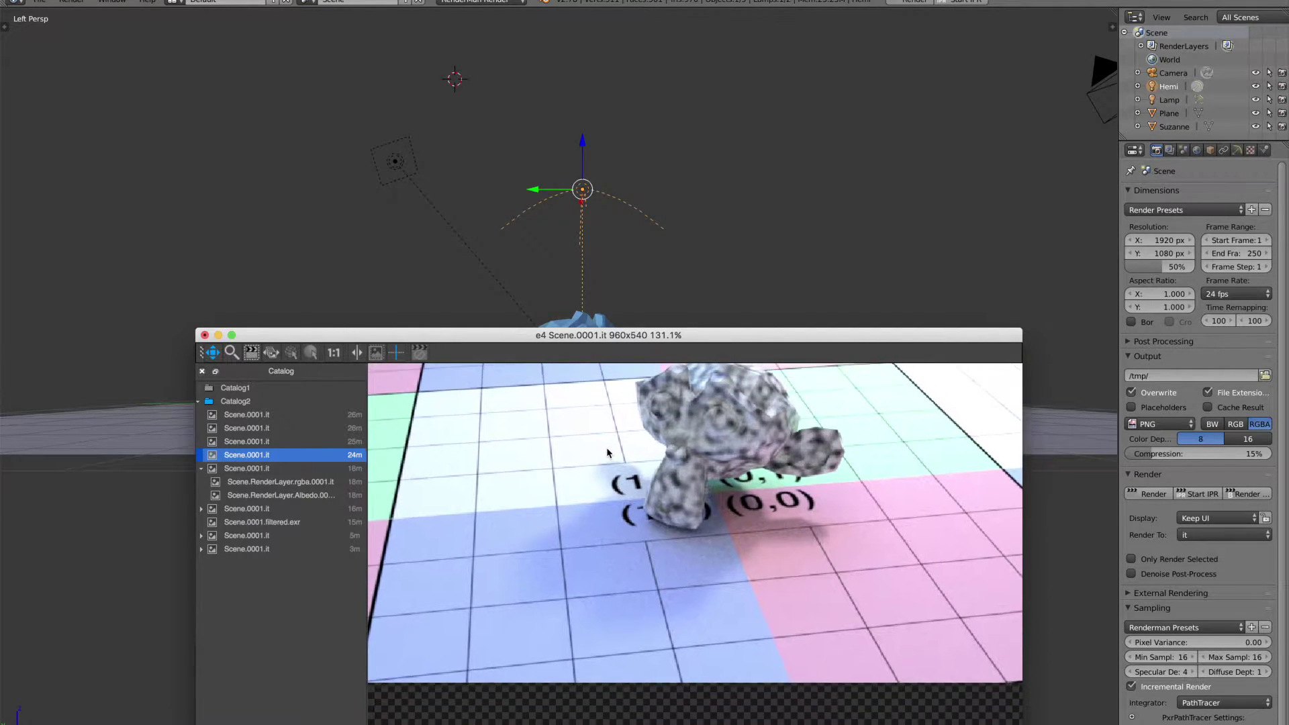
{"action": "left_click", "coordinate": [251, 415]}
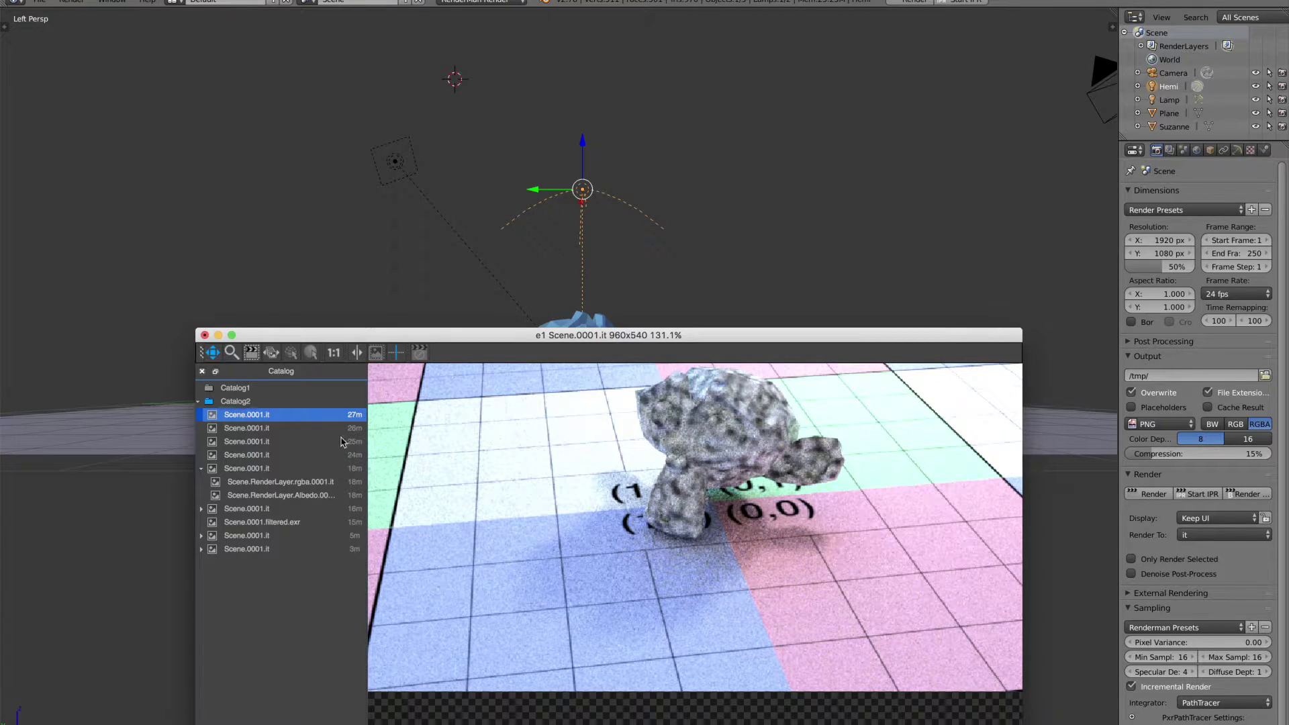
{"action": "scroll", "coordinate": [614, 553], "scroll_direction": "up", "scroll_amount": 3}
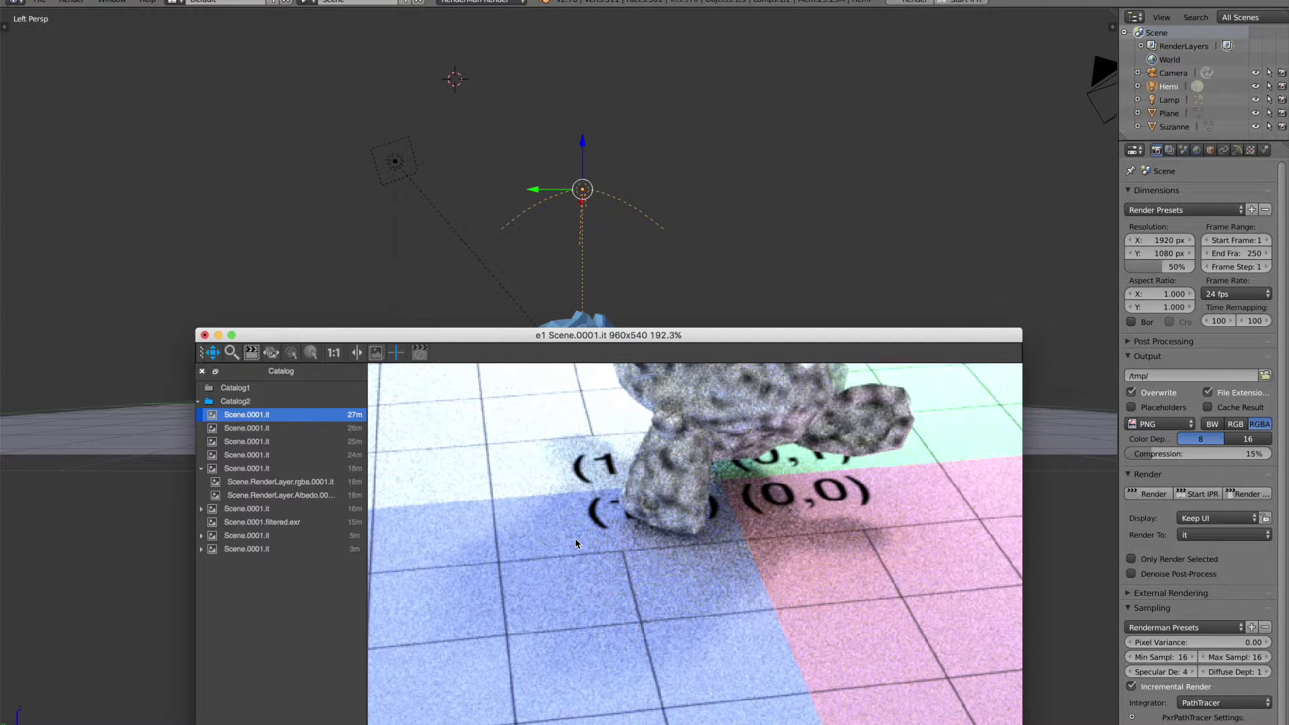
{"action": "scroll", "coordinate": [574, 538], "scroll_direction": "up", "scroll_amount": 5}
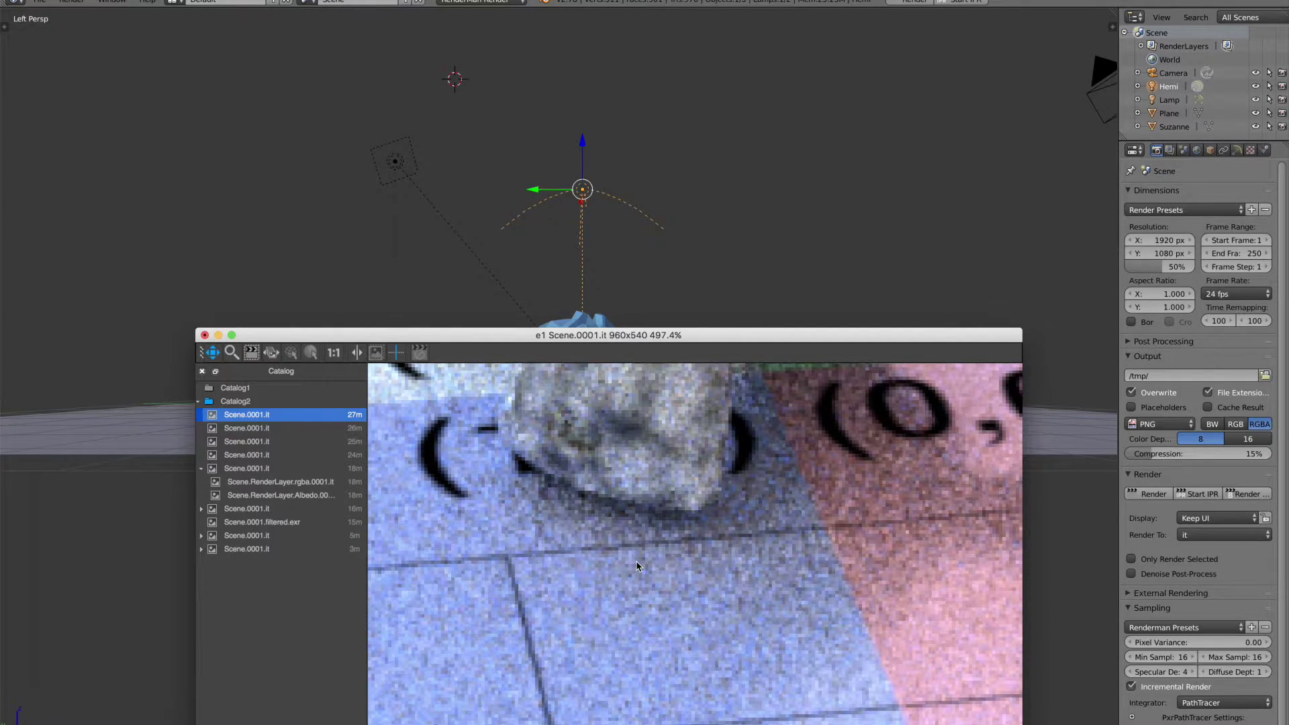
{"action": "scroll", "coordinate": [635, 561], "scroll_direction": "down", "scroll_amount": 5}
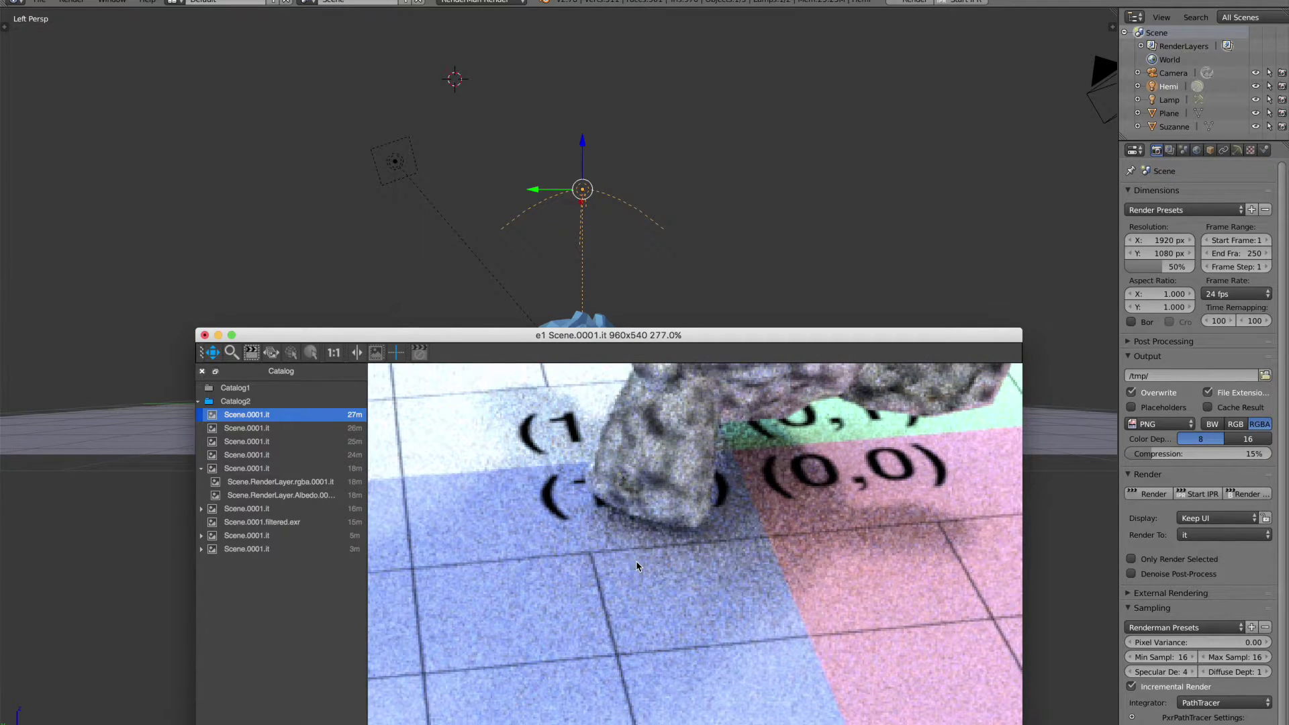
{"action": "scroll", "coordinate": [635, 561], "scroll_direction": "down", "scroll_amount": 2}
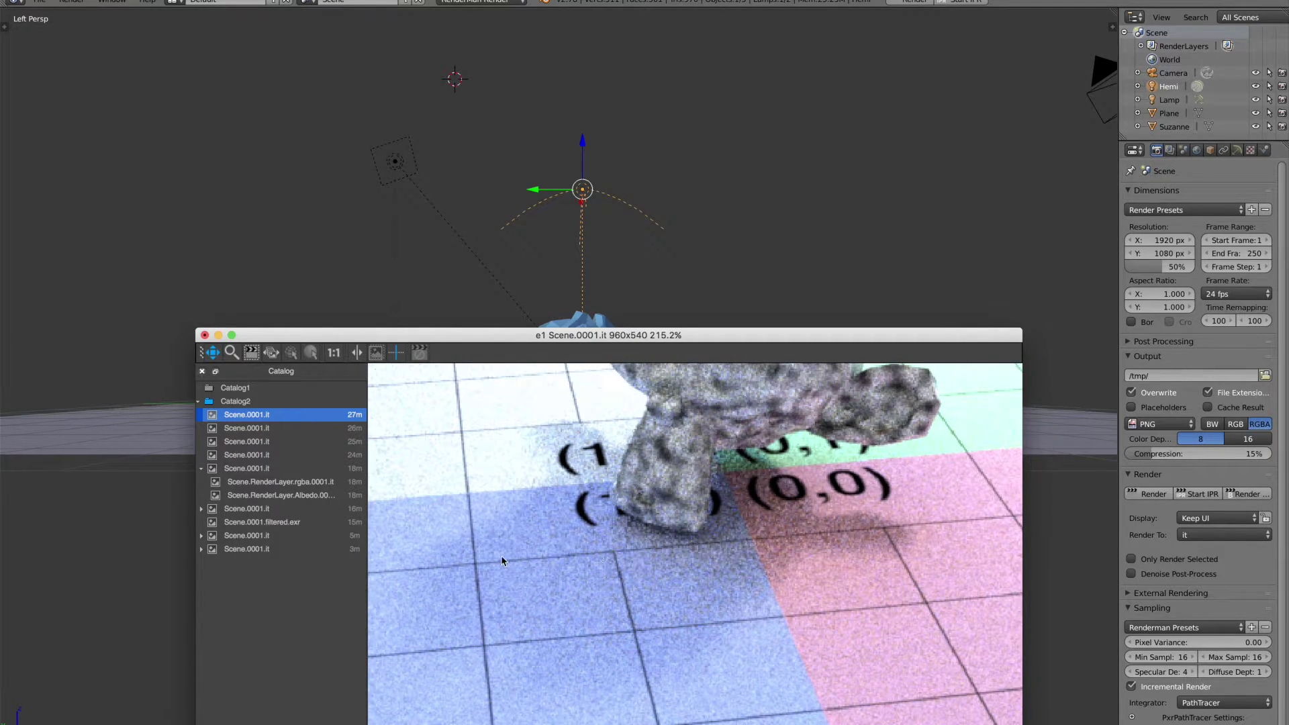
{"action": "scroll", "coordinate": [501, 555], "scroll_direction": "up", "scroll_amount": 5}
{"action": "scroll", "coordinate": [700, 429], "scroll_direction": "up", "scroll_amount": 4}
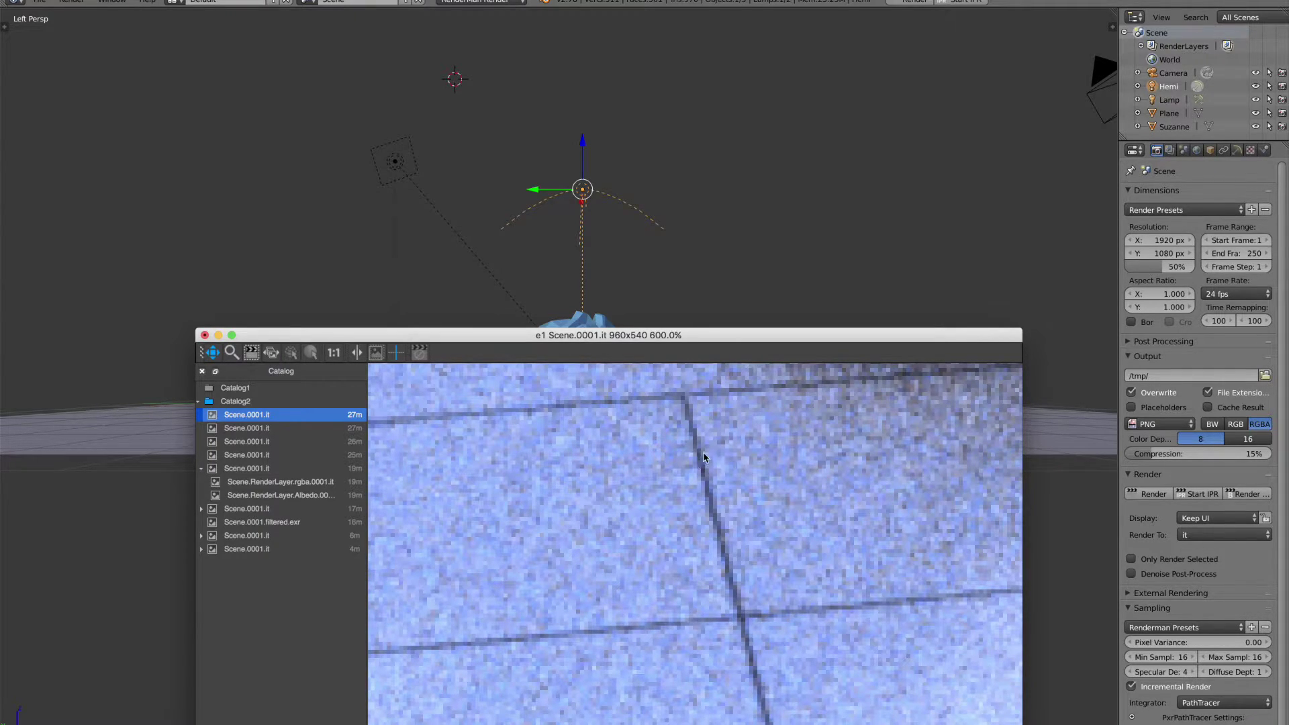
{"action": "scroll", "coordinate": [711, 455], "scroll_direction": "down", "scroll_amount": 8}
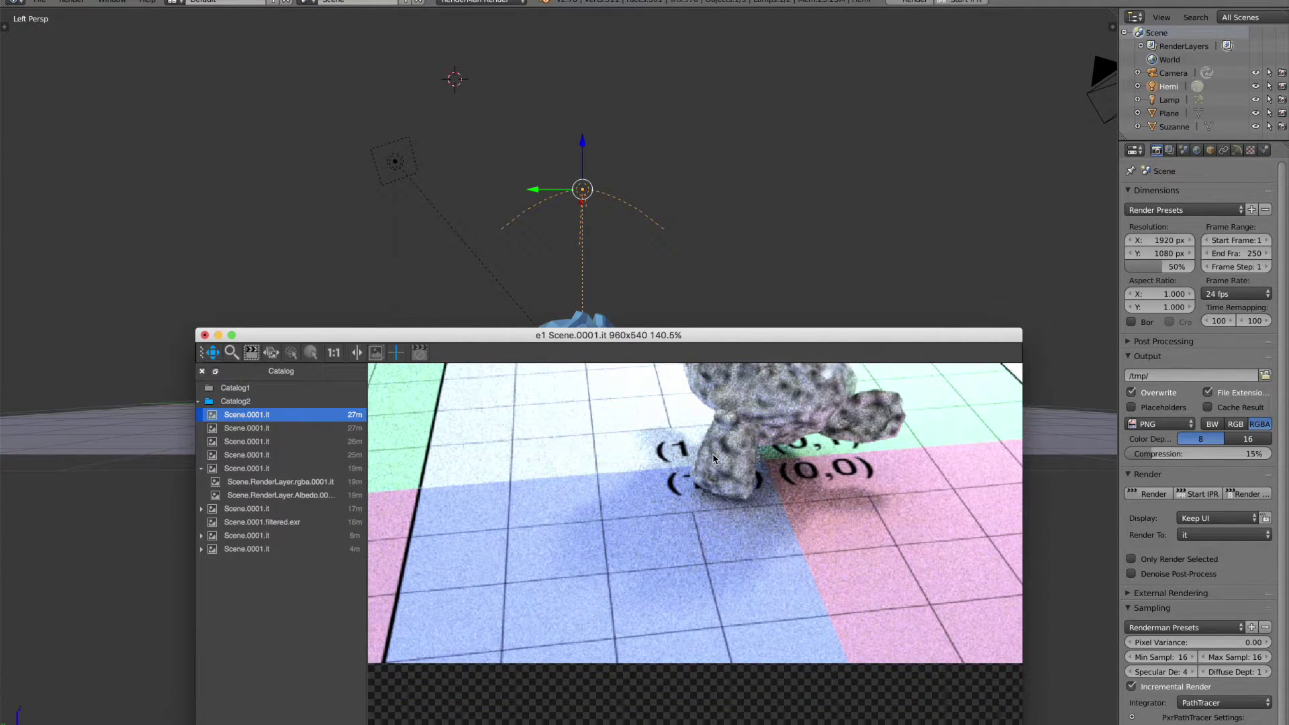
{"action": "scroll", "coordinate": [714, 458], "scroll_direction": "down", "scroll_amount": 2}
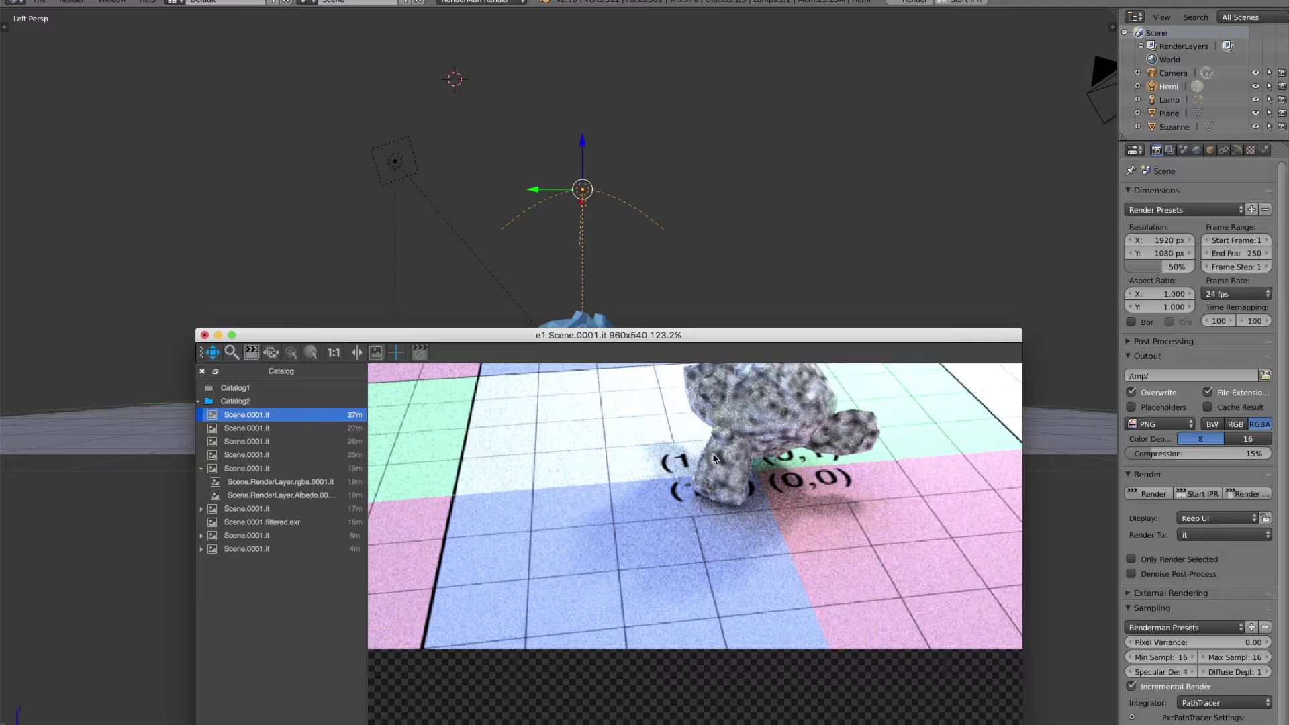
{"action": "left_click_drag", "start_coordinate": [715, 460], "coordinate": [705, 508]}
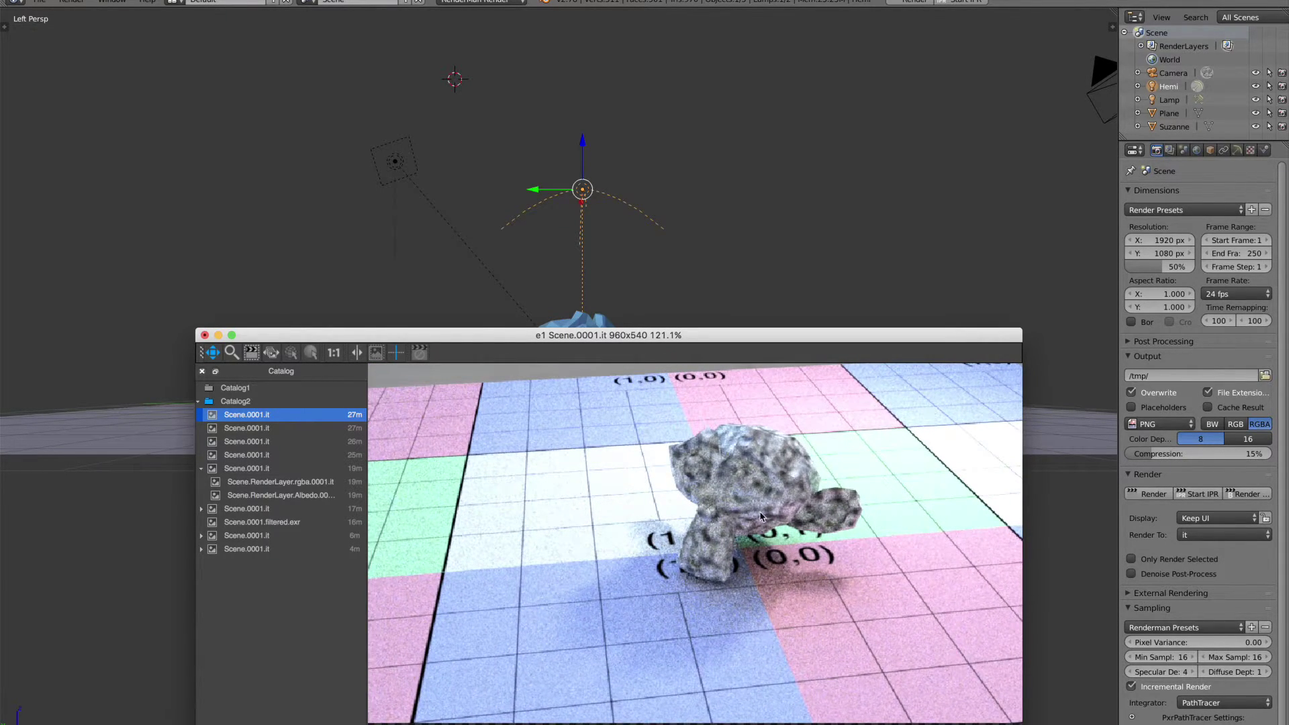
{"action": "scroll", "coordinate": [762, 517], "scroll_direction": "up", "scroll_amount": 5}
{"action": "scroll", "coordinate": [760, 515], "scroll_direction": "down", "scroll_amount": 3}
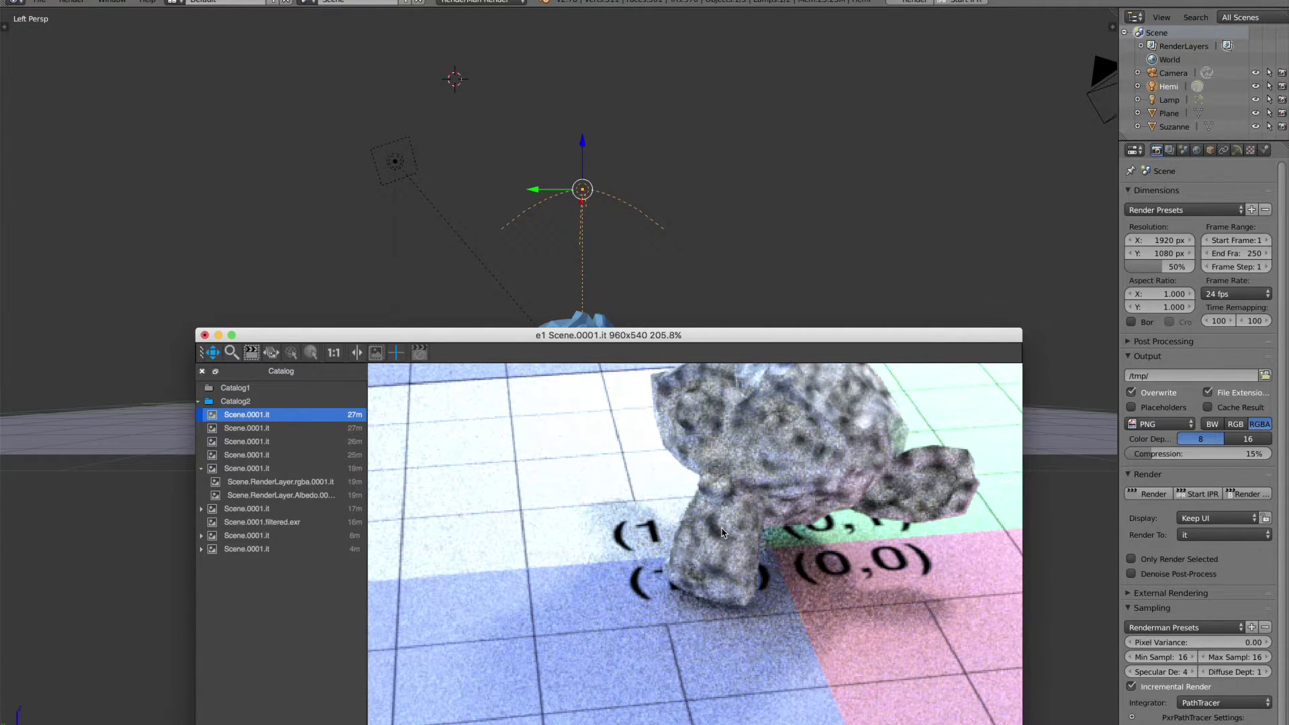
{"action": "scroll", "coordinate": [722, 532], "scroll_direction": "down", "scroll_amount": 10}
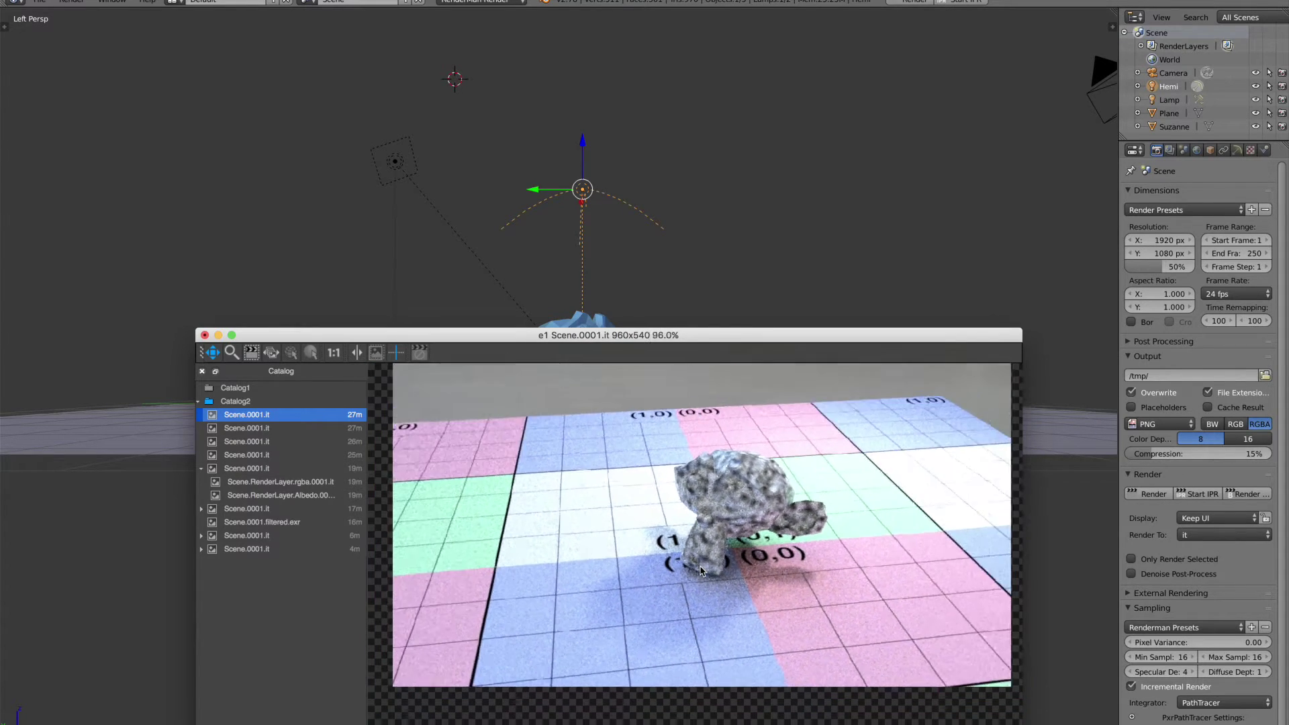
{"action": "scroll", "coordinate": [695, 535], "scroll_direction": "up", "scroll_amount": 5}
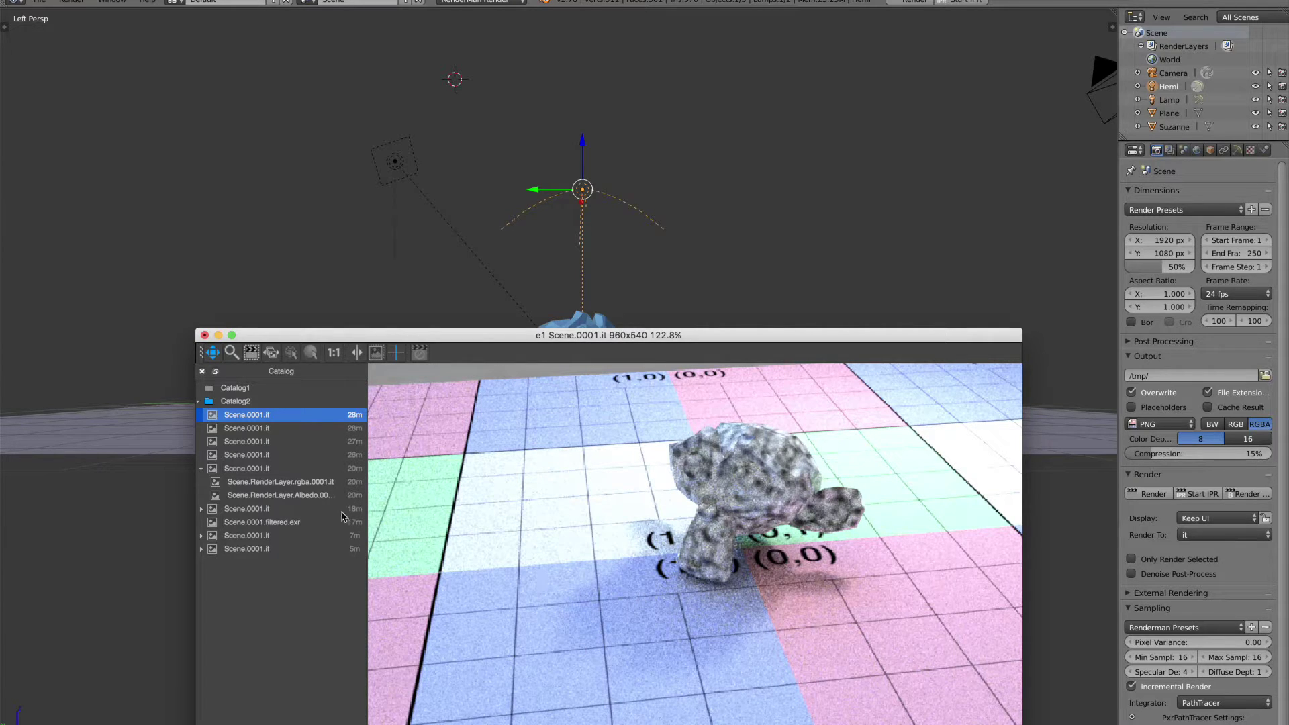
View the Albedo pass zoomed in and out, then return to the noisy beauty render
{"action": "mouse_move", "coordinate": [265, 497]}
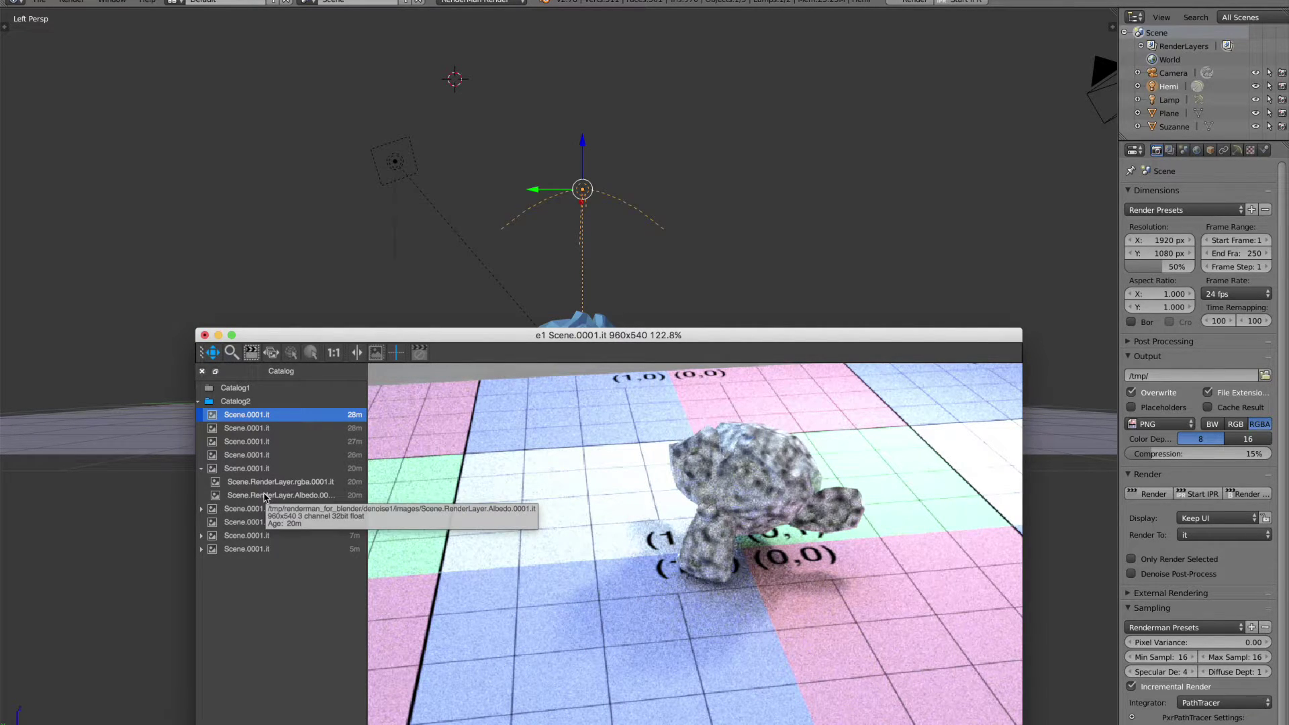
{"action": "left_click", "coordinate": [265, 496]}
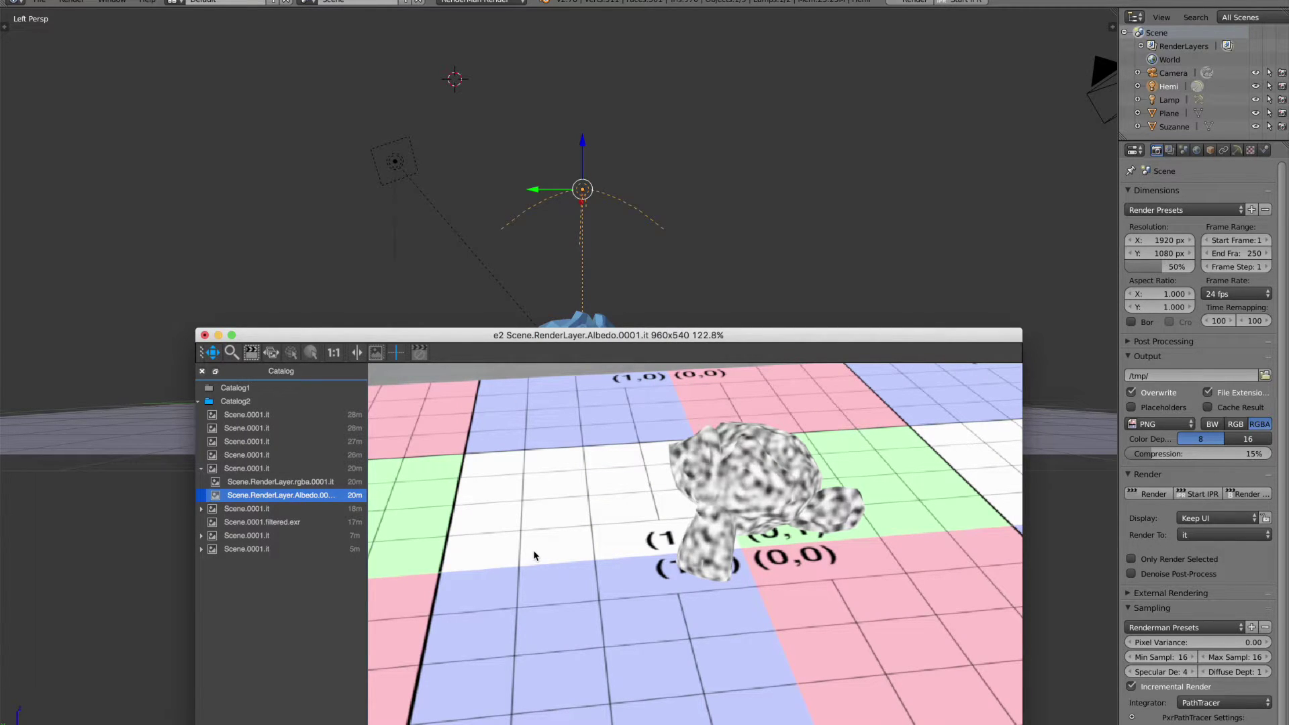
{"action": "scroll", "coordinate": [618, 536], "scroll_direction": "down", "scroll_amount": 1}
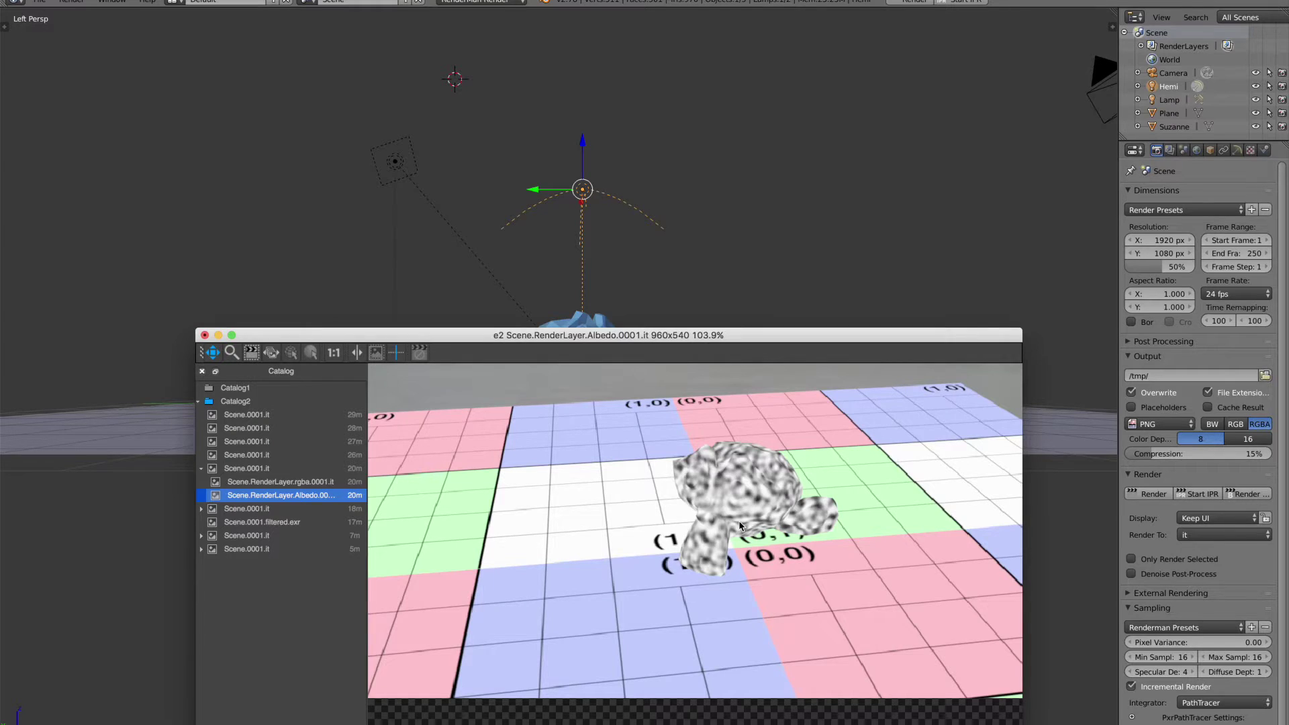
{"action": "scroll", "coordinate": [740, 525], "scroll_direction": "up", "scroll_amount": 3}
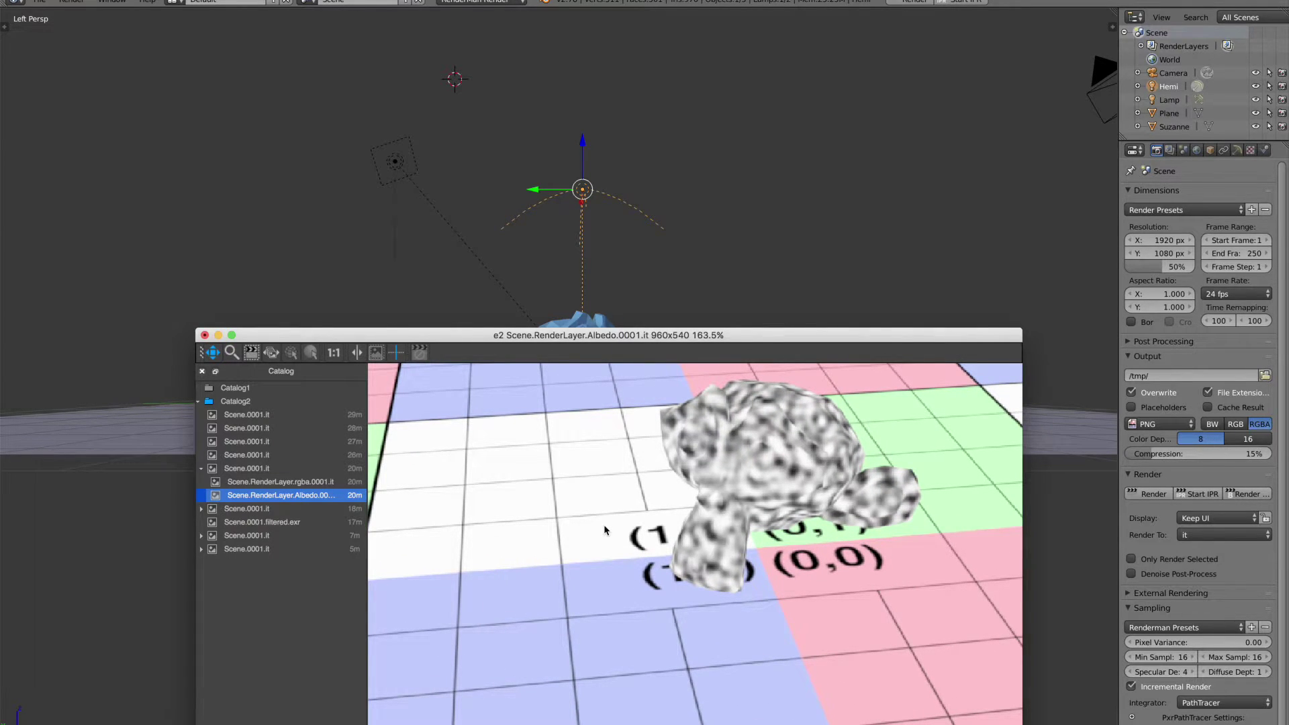
{"action": "scroll", "coordinate": [604, 528], "scroll_direction": "down", "scroll_amount": 2}
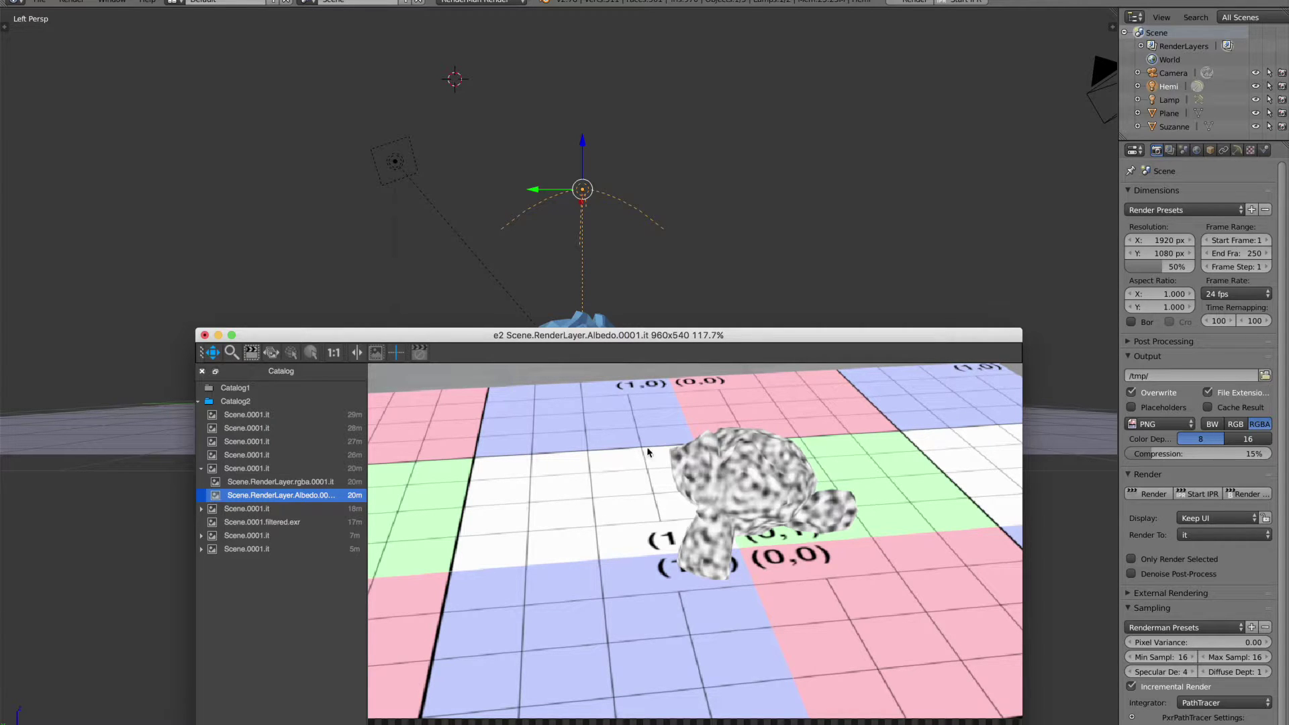
{"action": "scroll", "coordinate": [750, 488], "scroll_direction": "up", "scroll_amount": 3}
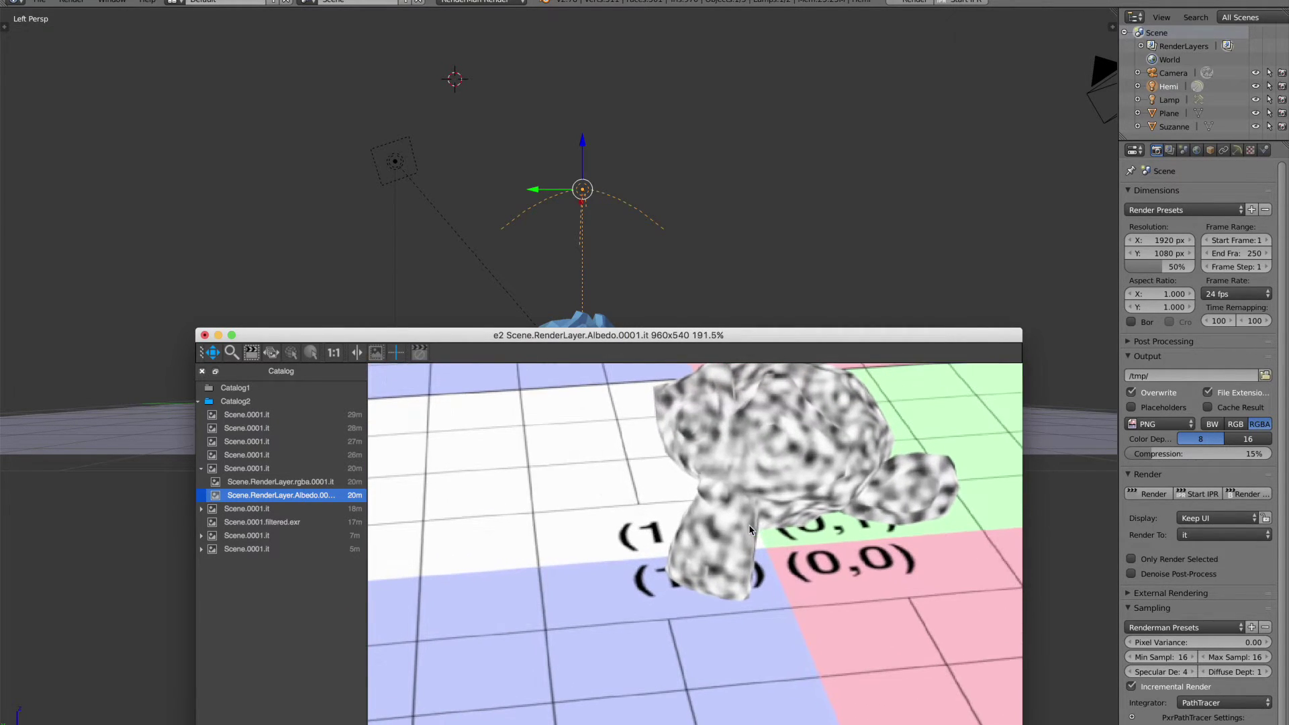
{"action": "scroll", "coordinate": [618, 604], "scroll_direction": "up", "scroll_amount": 4}
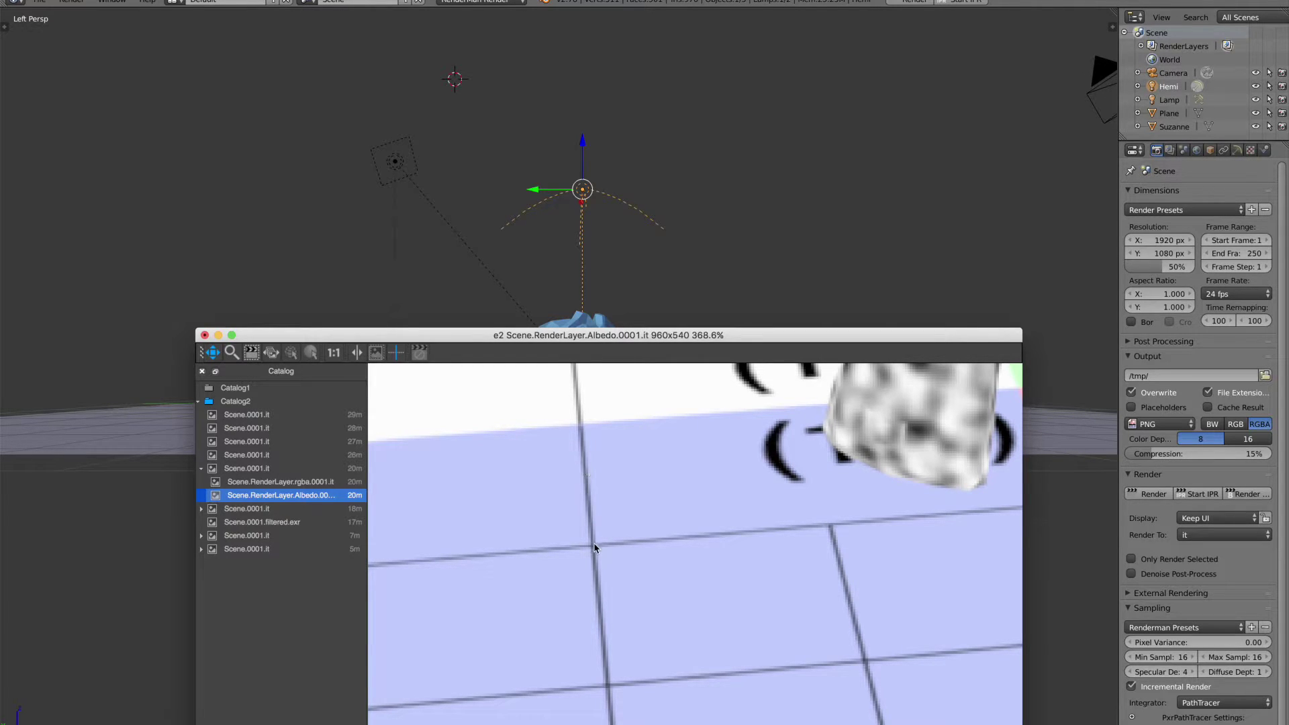
{"action": "left_click", "coordinate": [271, 417]}
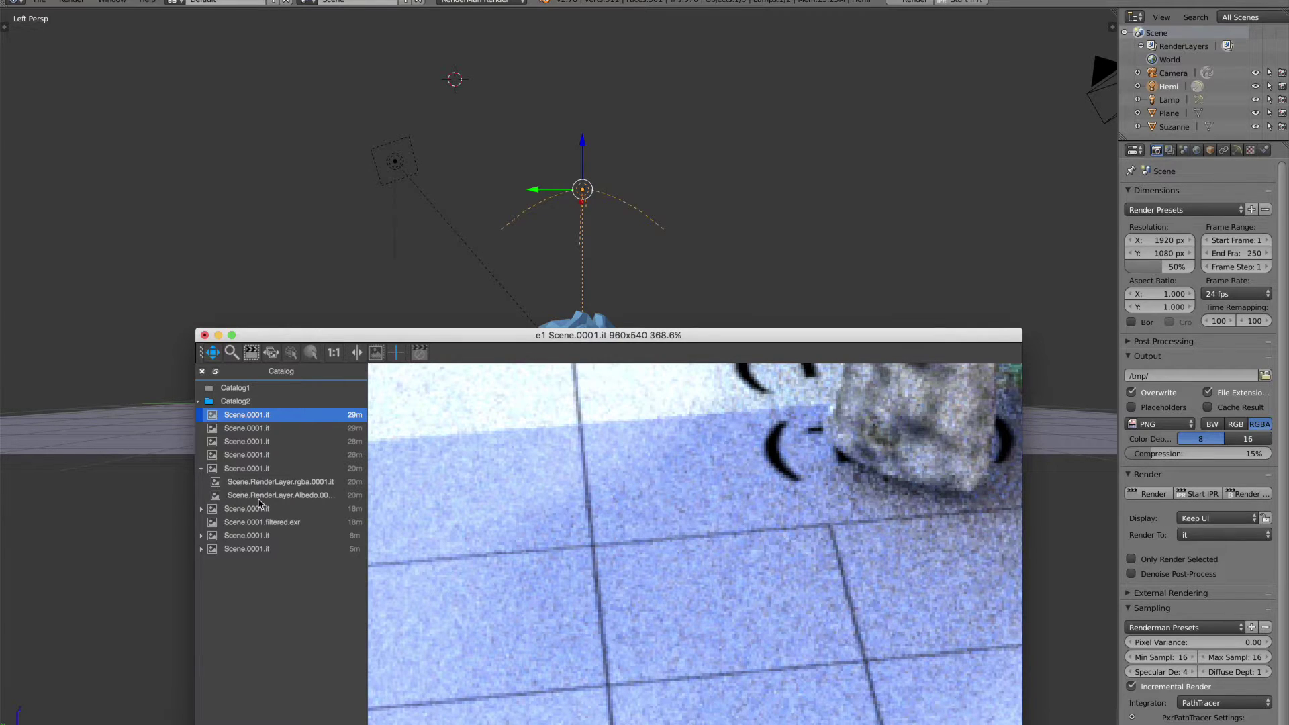
Reframe the Albedo image again, then display the 21-minute-old Scene.0001.it render
{"action": "mouse_move", "coordinate": [259, 503]}
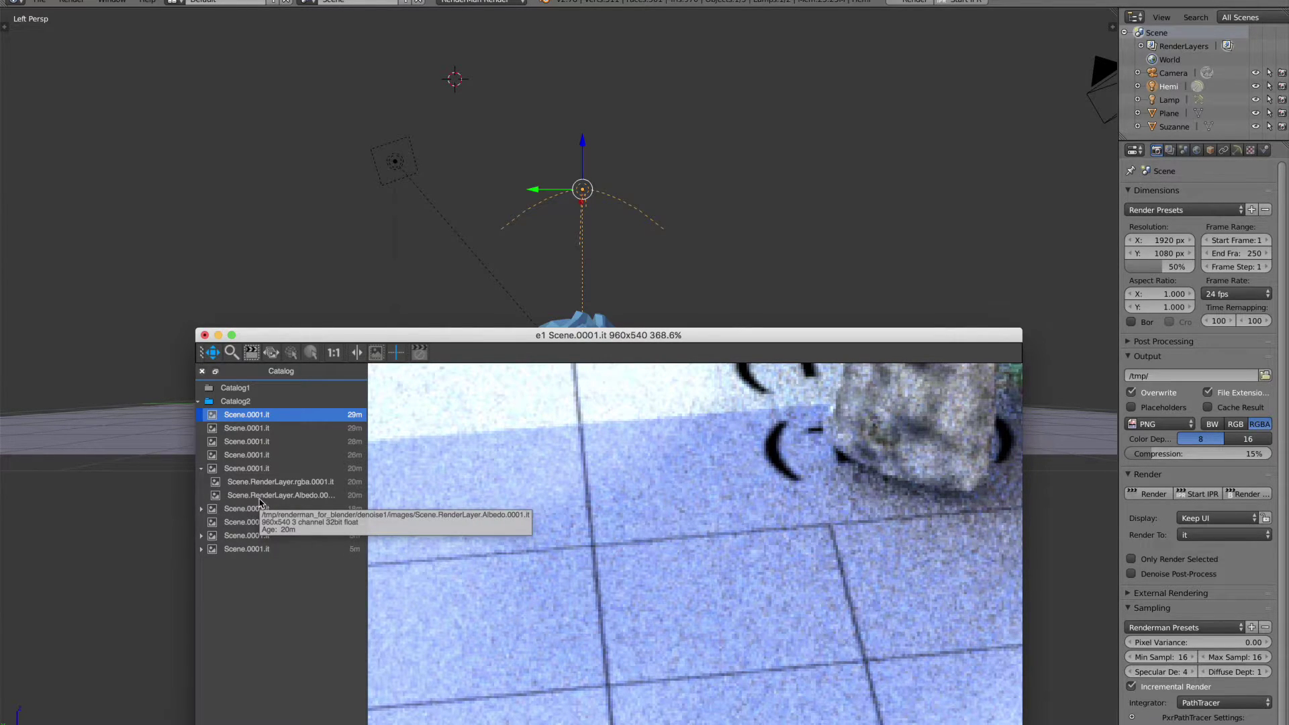
{"action": "left_click", "coordinate": [260, 497]}
{"action": "scroll", "coordinate": [601, 461], "scroll_direction": "down", "scroll_amount": 8}
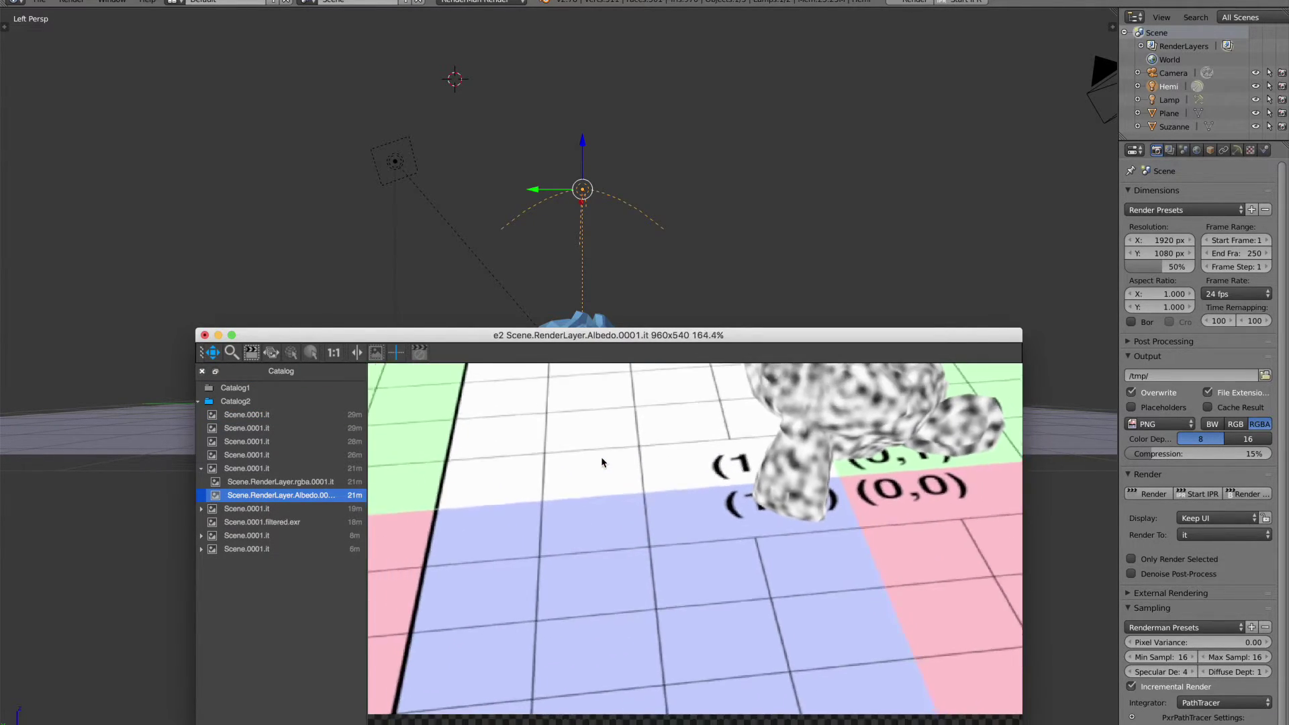
{"action": "scroll", "coordinate": [601, 457], "scroll_direction": "up", "scroll_amount": 4}
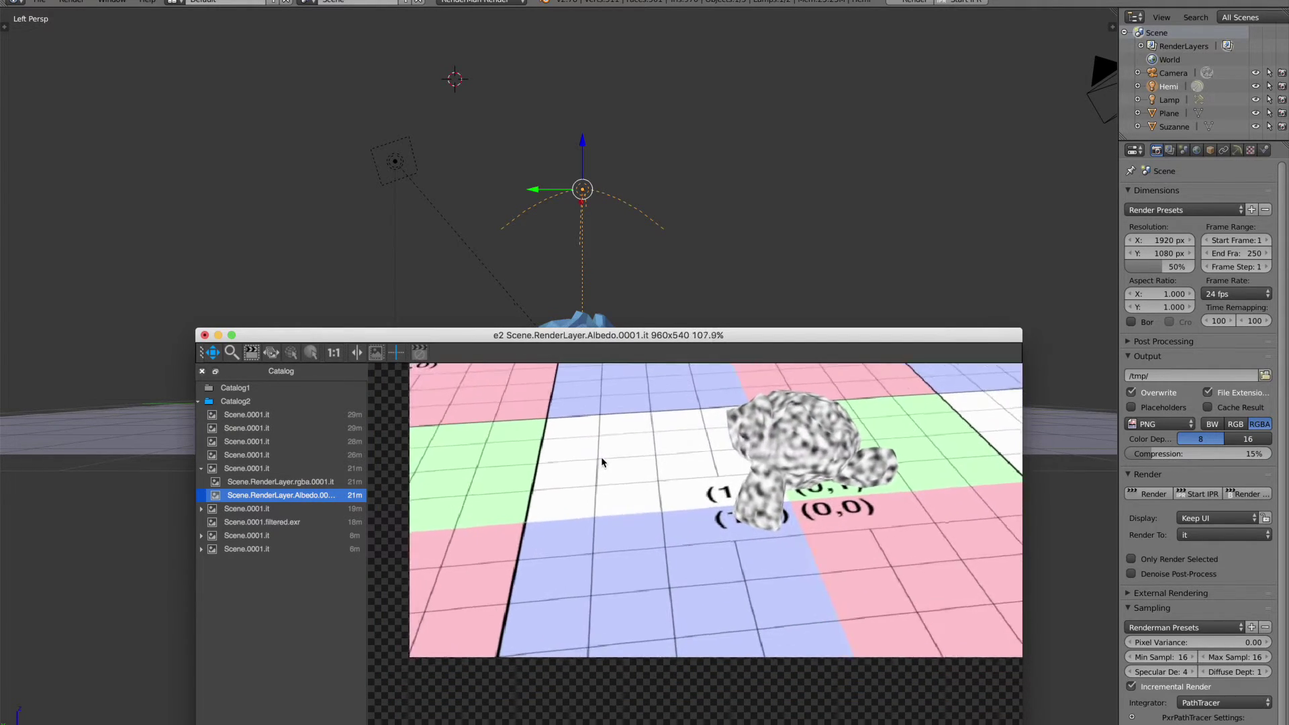
{"action": "left_click_drag", "start_coordinate": [690, 445], "coordinate": [631, 513]}
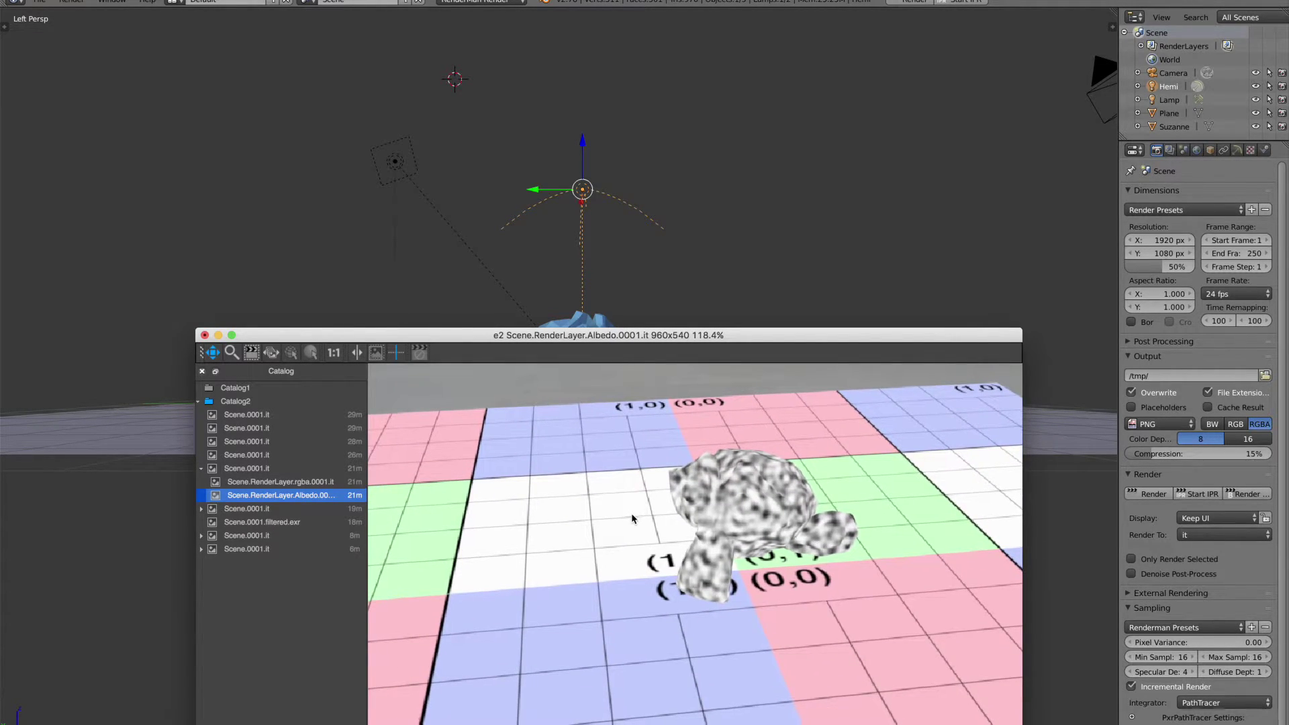
{"action": "scroll", "coordinate": [631, 543], "scroll_direction": "up", "scroll_amount": 2}
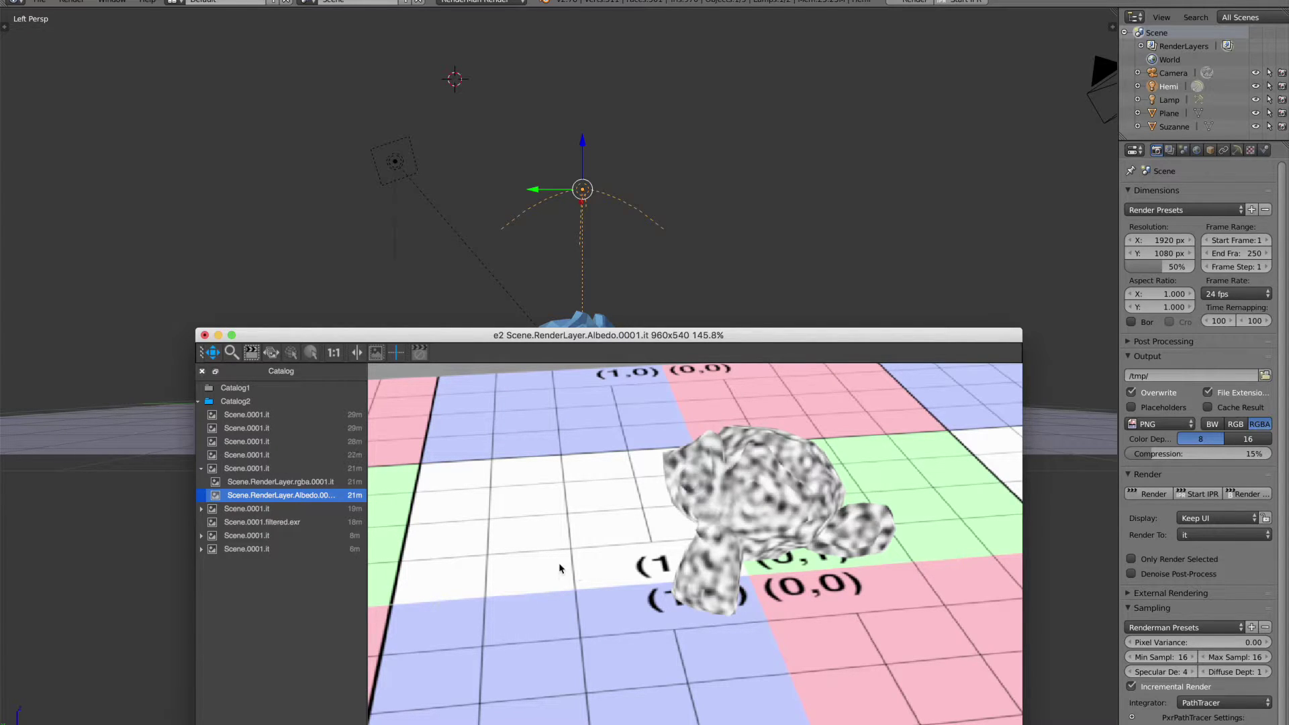
{"action": "left_click", "coordinate": [279, 469]}
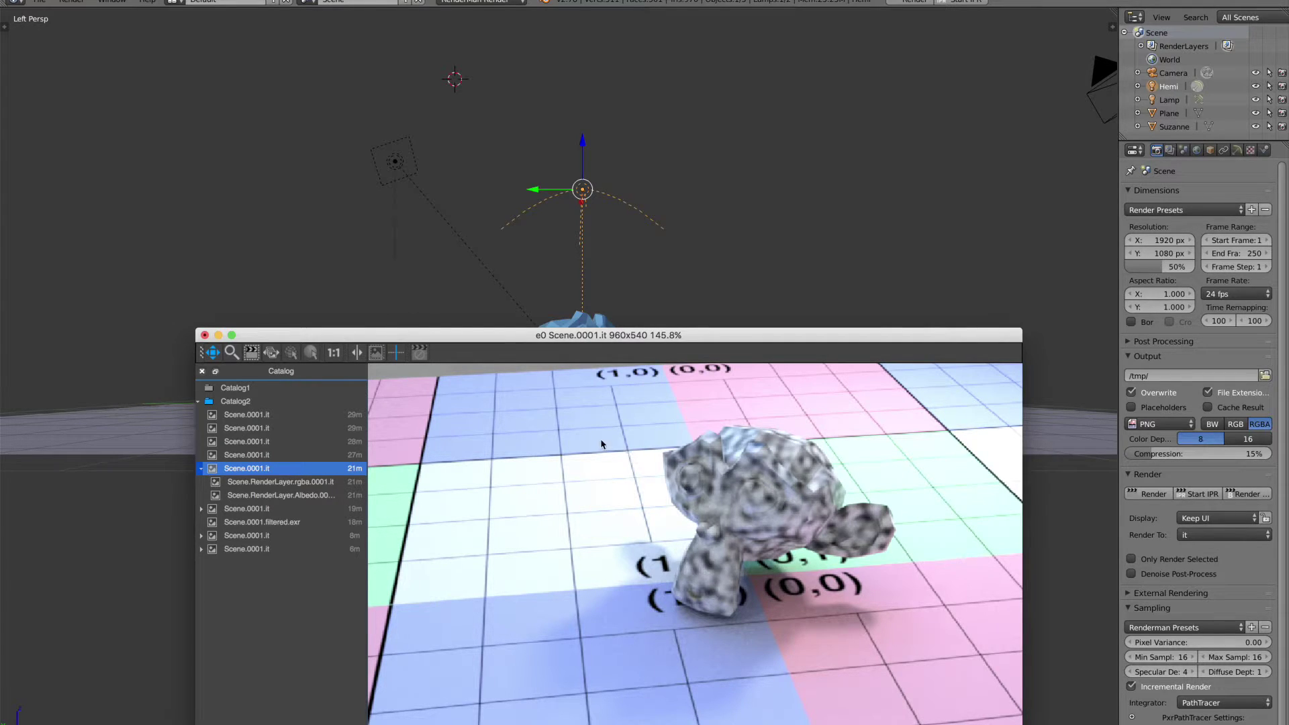
Show the newest Scene.0001.it render, then close the it viewer window
{"action": "left_click", "coordinate": [255, 549]}
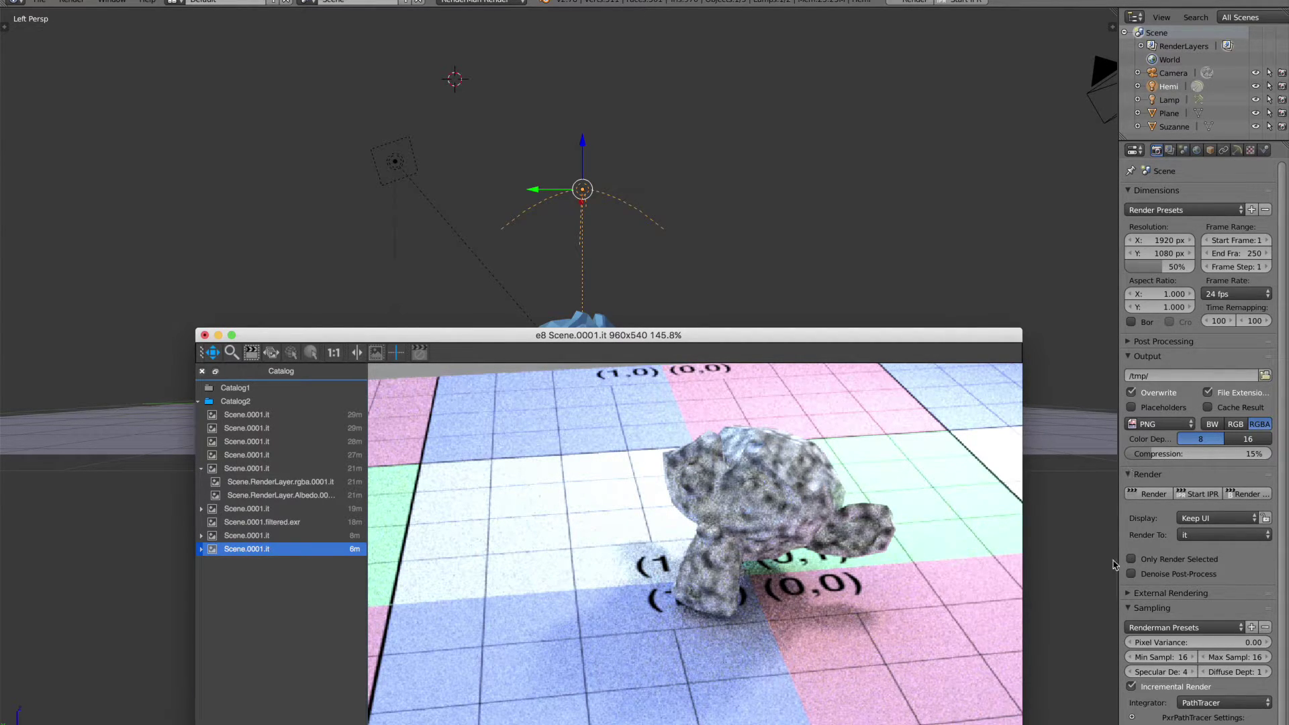
{"action": "left_click", "coordinate": [1125, 493]}
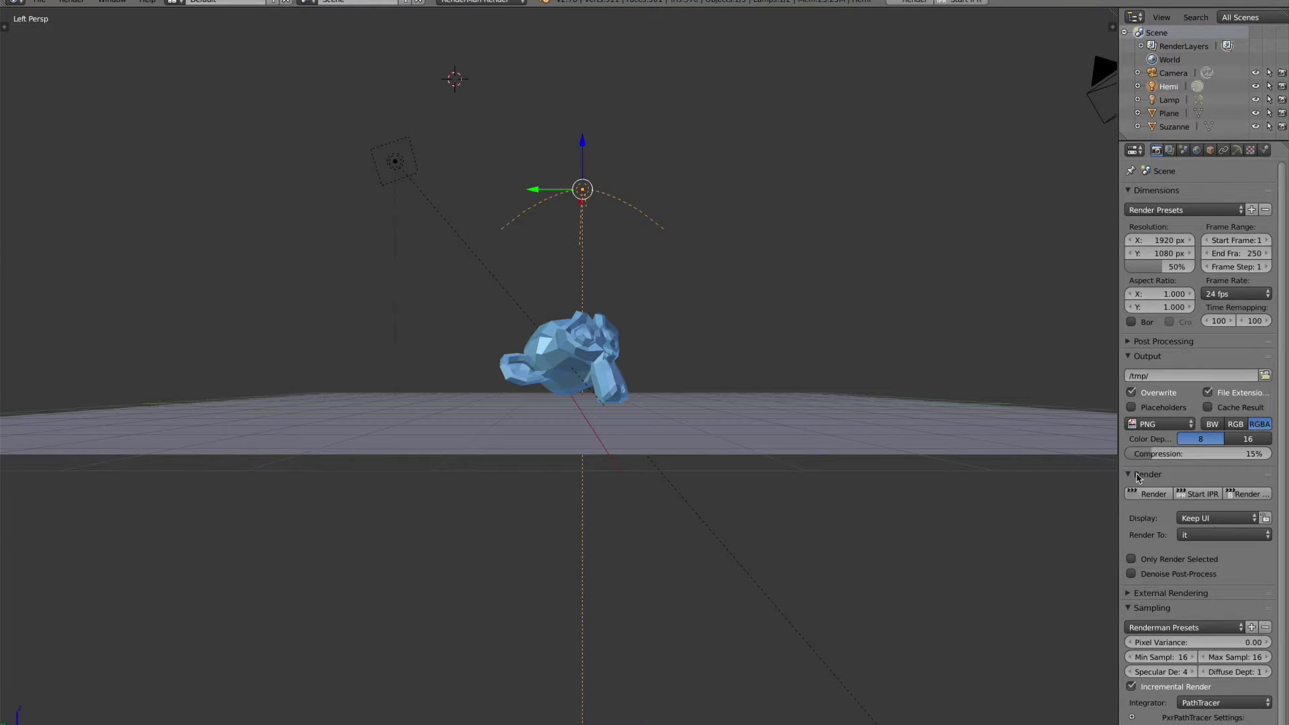
Enable Denoise Post-Process in Render properties and launch a new render
{"action": "left_click", "coordinate": [1130, 575]}
{"action": "left_click", "coordinate": [914, 2]}
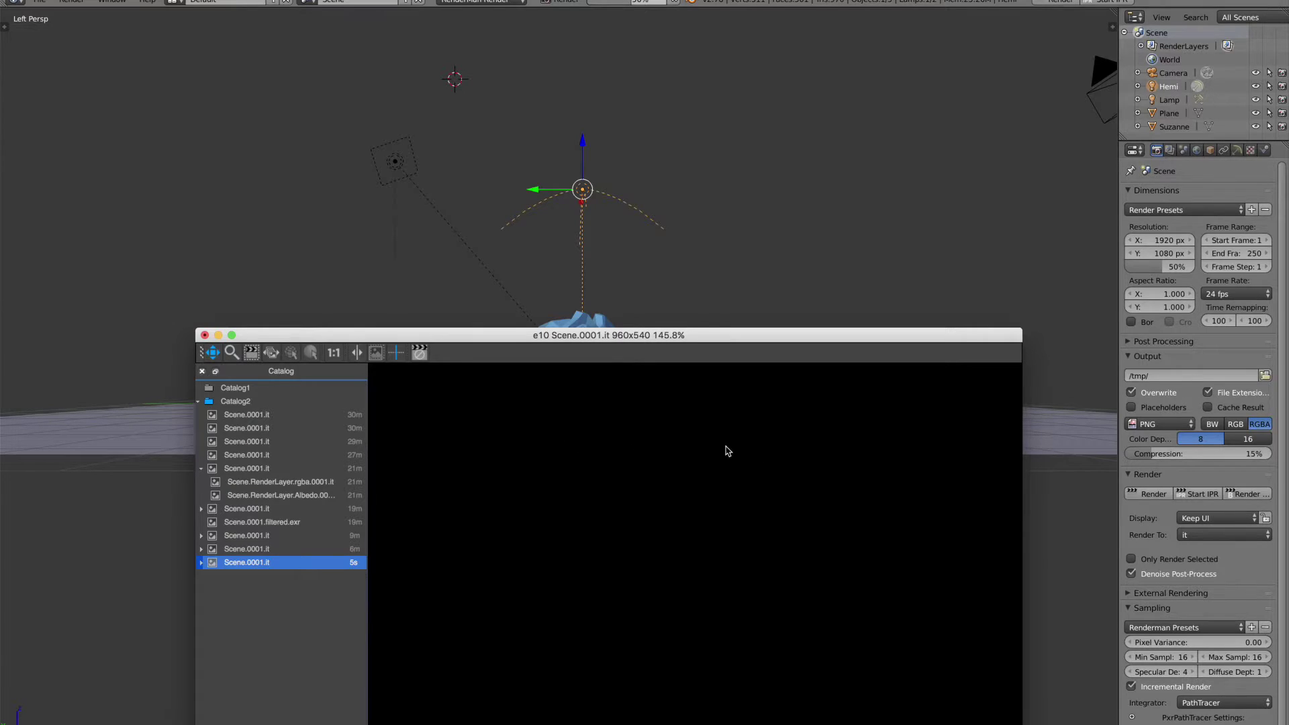
Compare the new render's Albedo pass with the newest Scene.0001.it beauty render
{"action": "scroll", "coordinate": [761, 436], "scroll_direction": "down", "scroll_amount": 2}
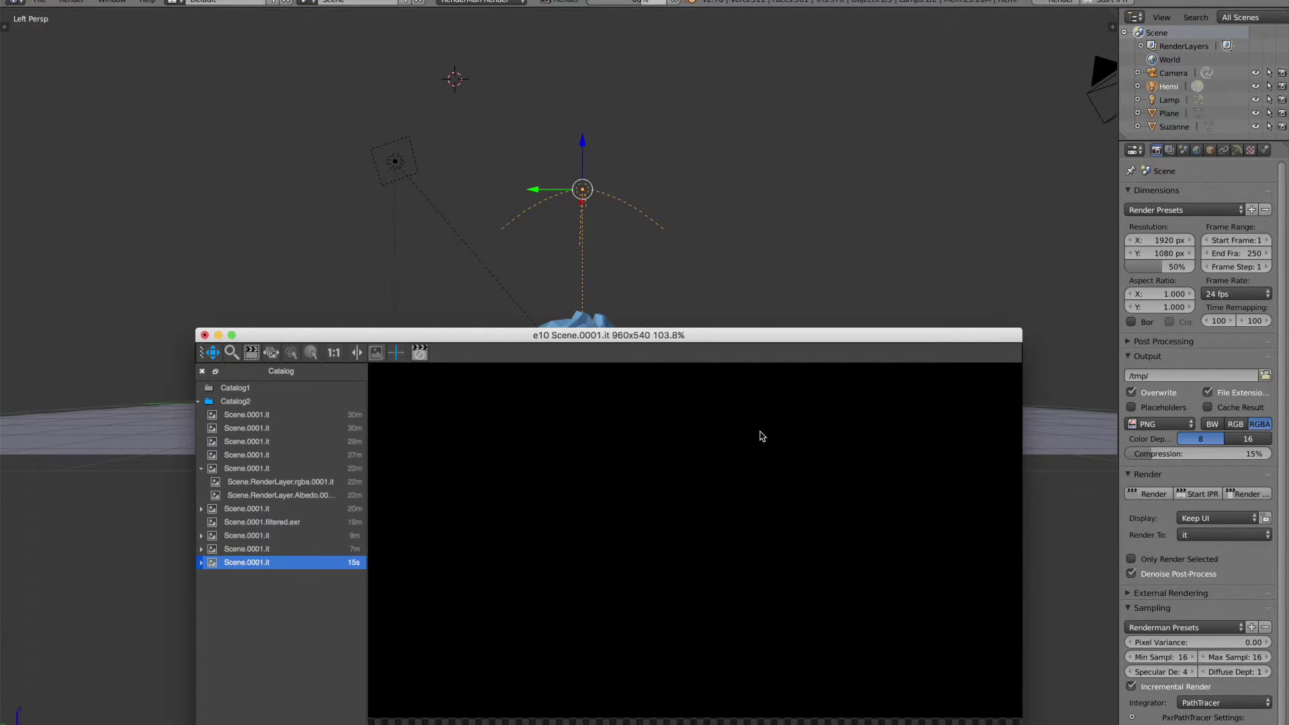
{"action": "scroll", "coordinate": [759, 443], "scroll_direction": "down", "scroll_amount": 1}
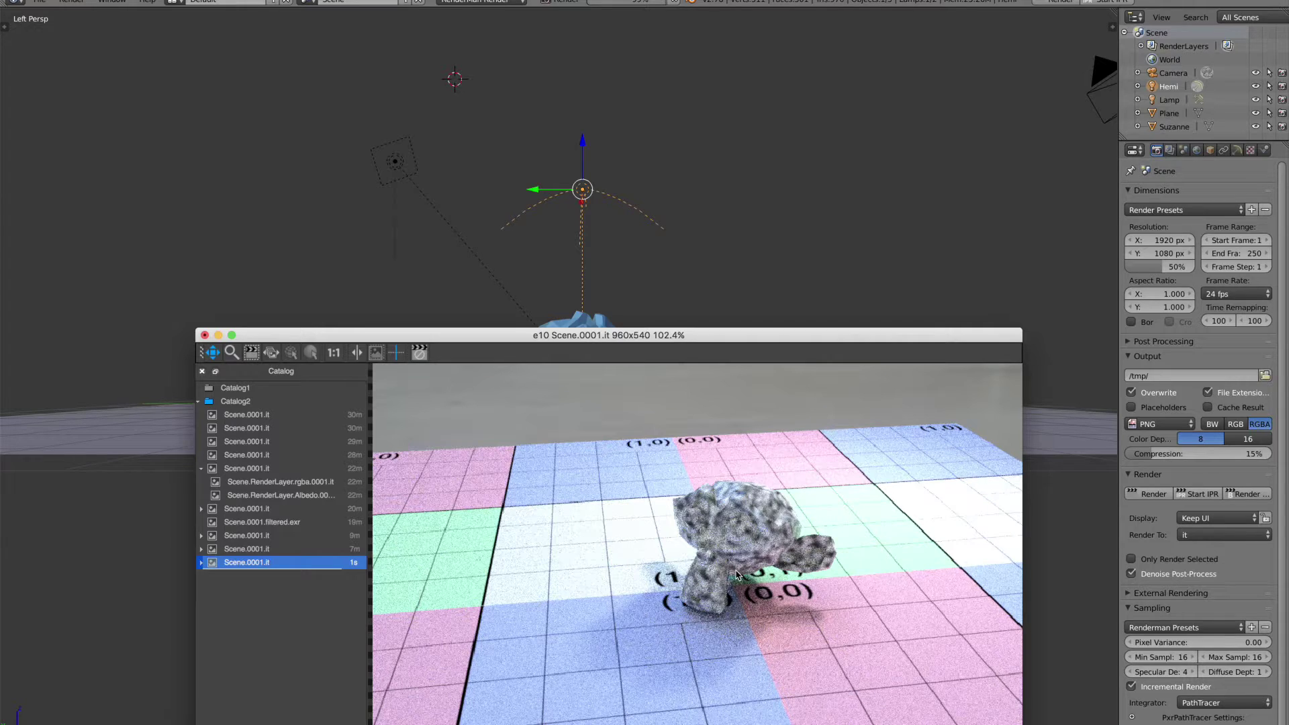
{"action": "left_click", "coordinate": [260, 496]}
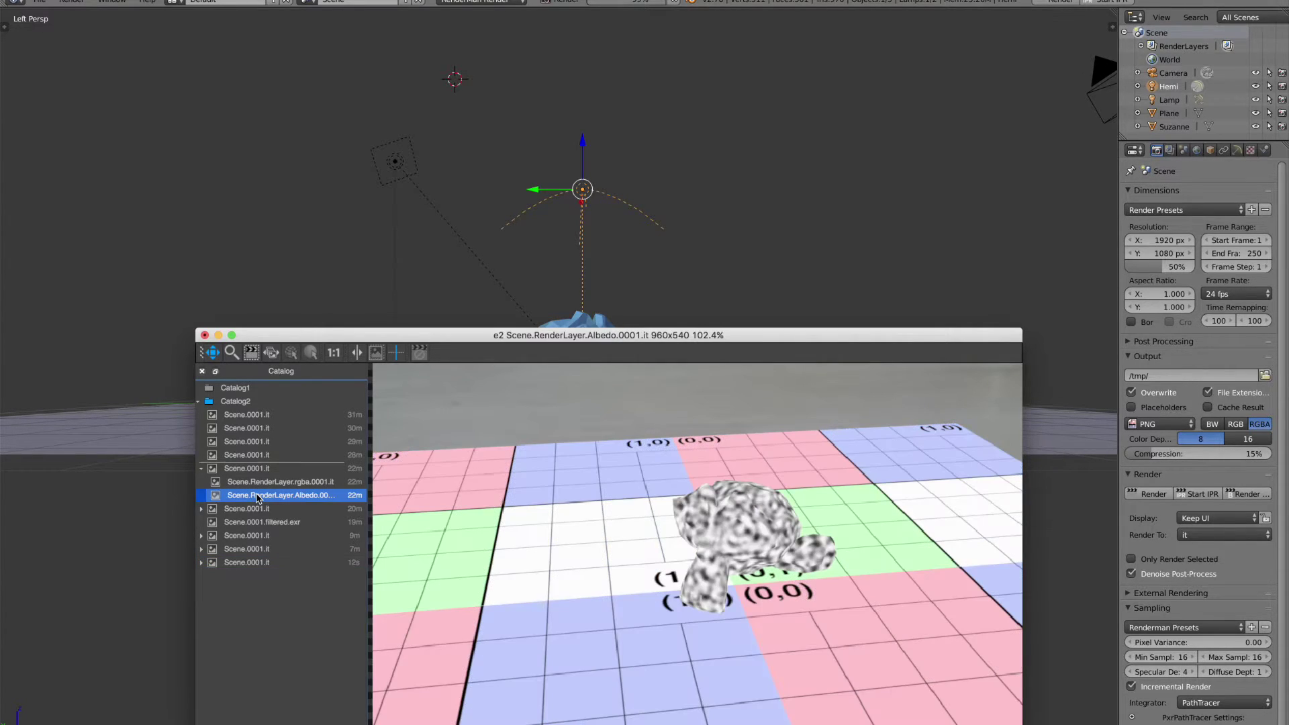
{"action": "left_click", "coordinate": [253, 563]}
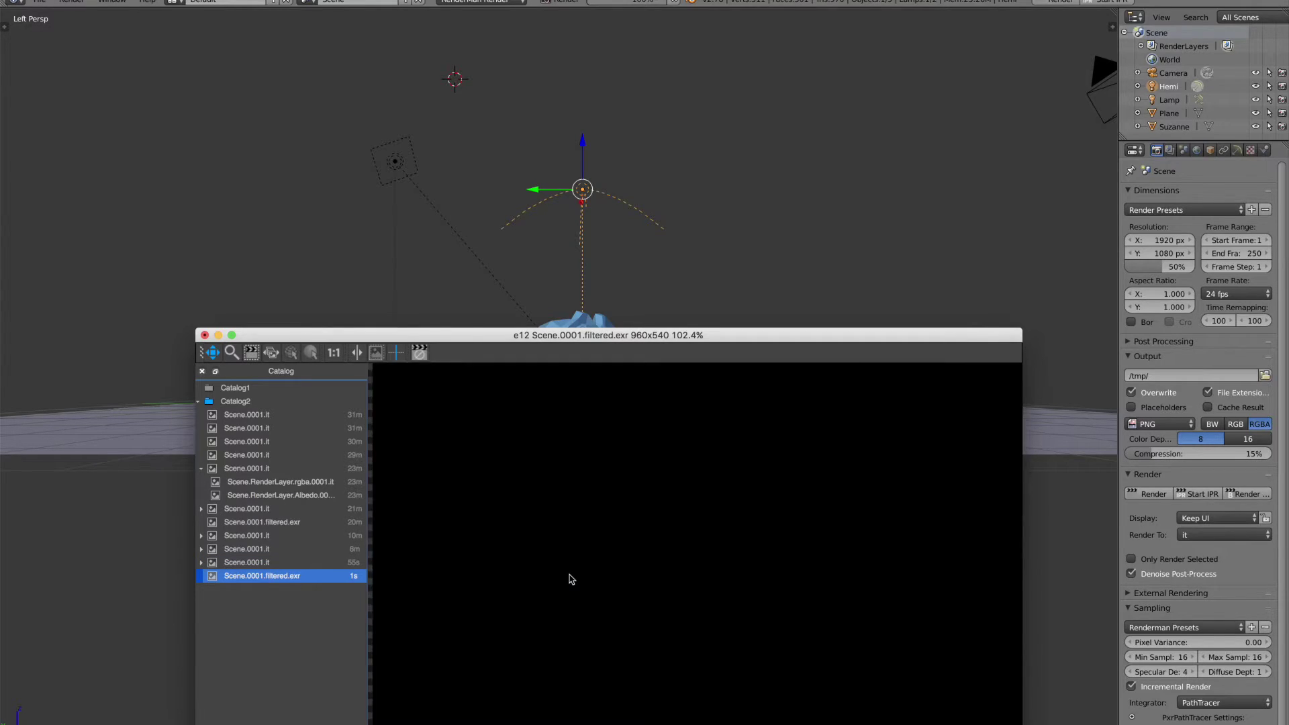
Zoom and pan over Scene.0001.filtered.exr, centring on Suzanne's base and shadow
{"action": "scroll", "coordinate": [569, 573], "scroll_direction": "up", "scroll_amount": 3}
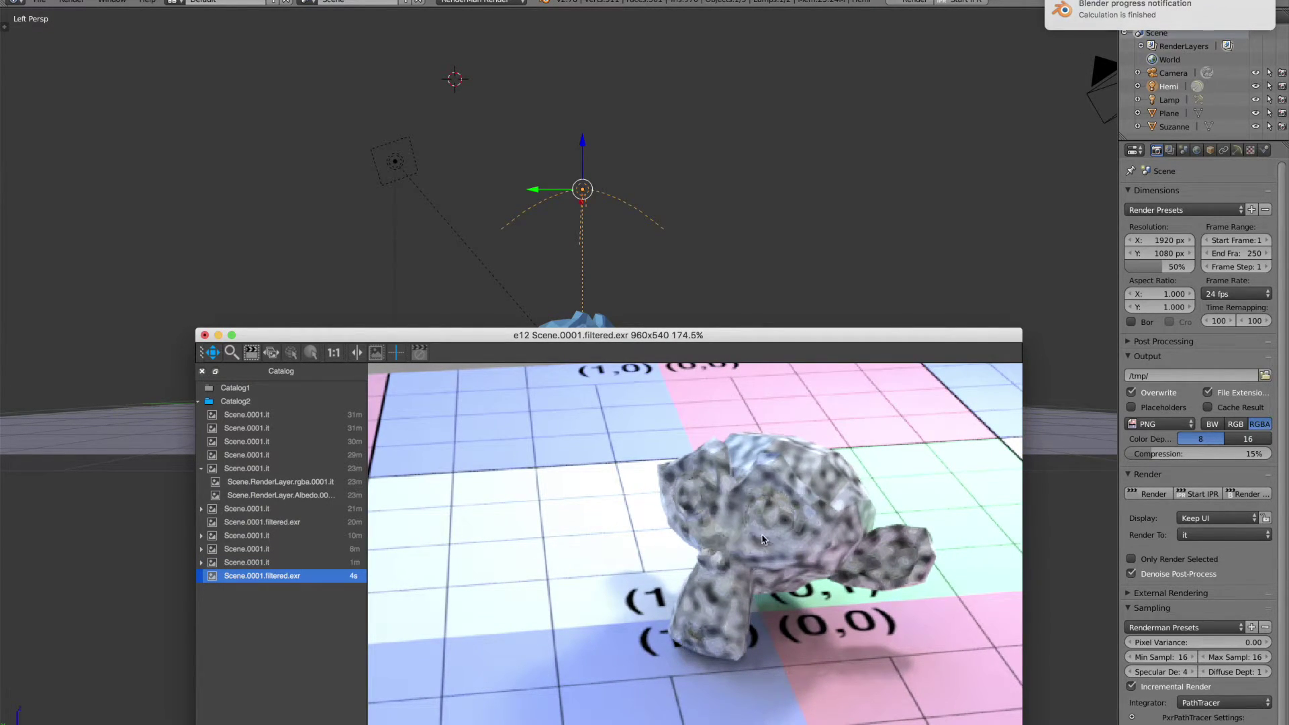
{"action": "scroll", "coordinate": [766, 539], "scroll_direction": "down", "scroll_amount": 1}
{"action": "scroll", "coordinate": [765, 539], "scroll_direction": "down", "scroll_amount": 4}
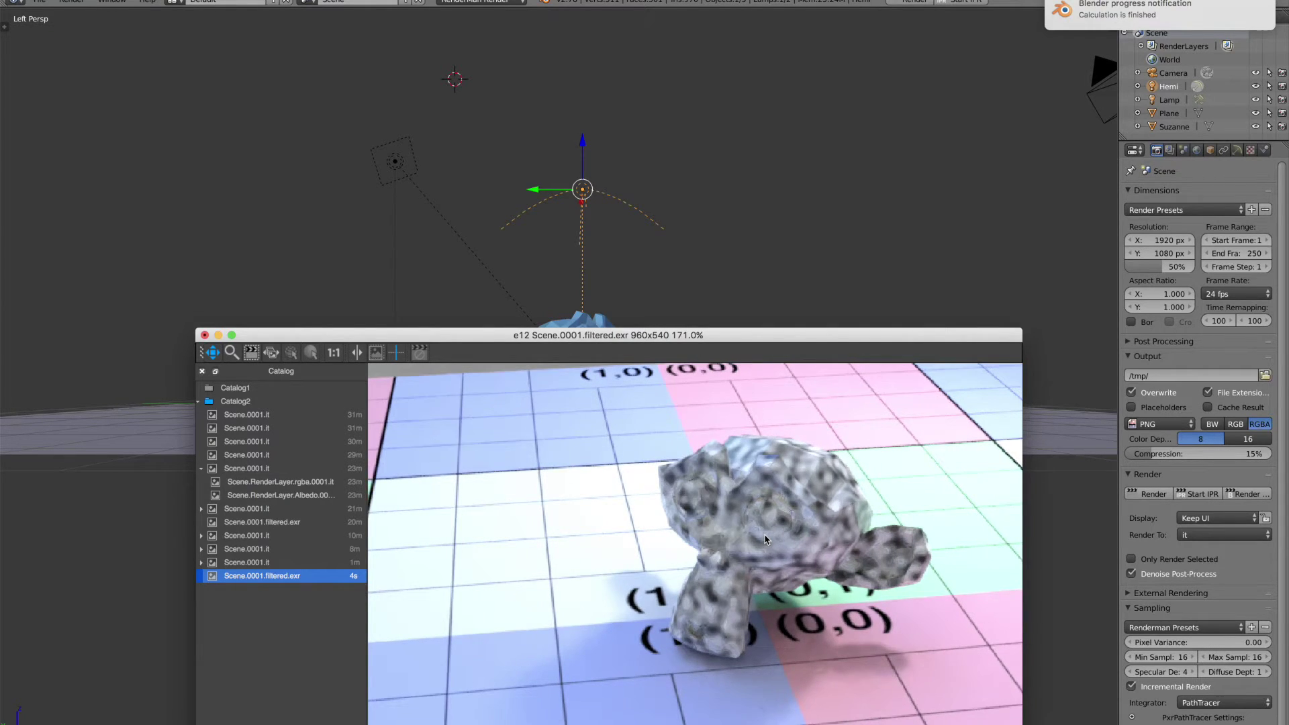
{"action": "scroll", "coordinate": [765, 538], "scroll_direction": "down", "scroll_amount": 2}
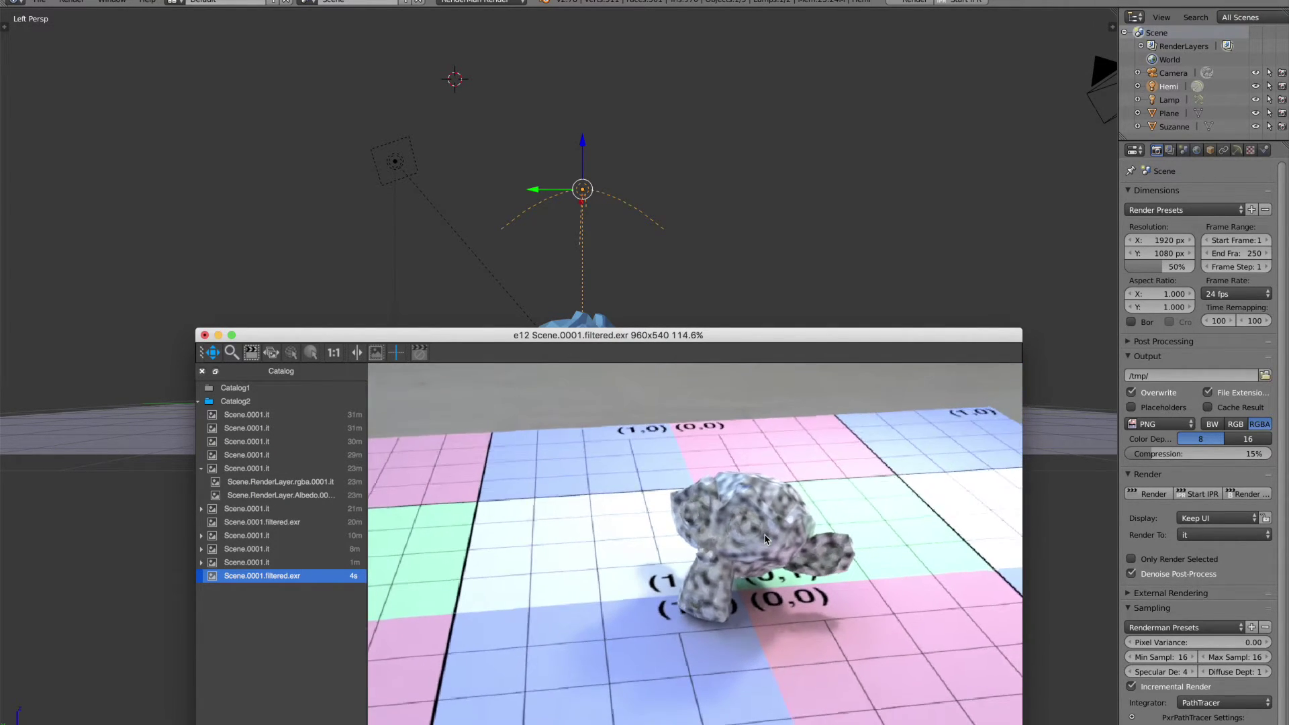
{"action": "left_click_drag", "start_coordinate": [757, 516], "coordinate": [759, 528]}
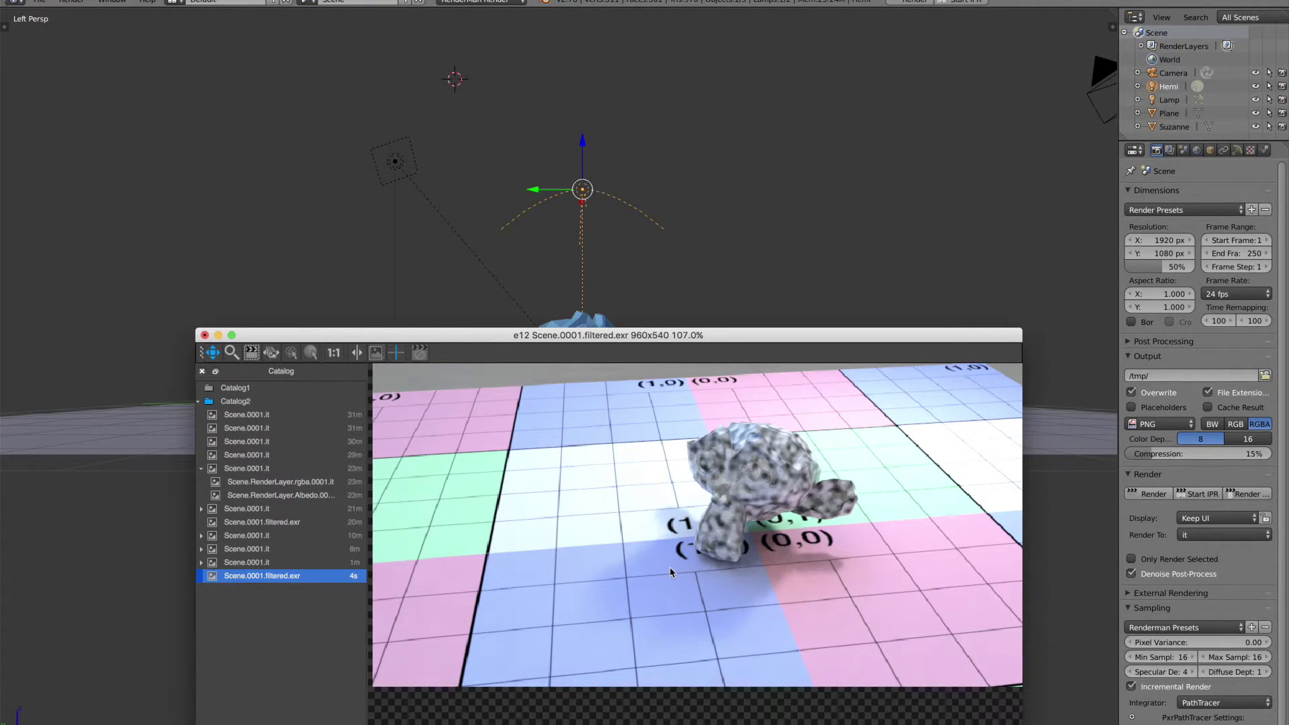
{"action": "scroll", "coordinate": [670, 568], "scroll_direction": "up", "scroll_amount": 6}
{"action": "scroll", "coordinate": [670, 571], "scroll_direction": "down", "scroll_amount": 1}
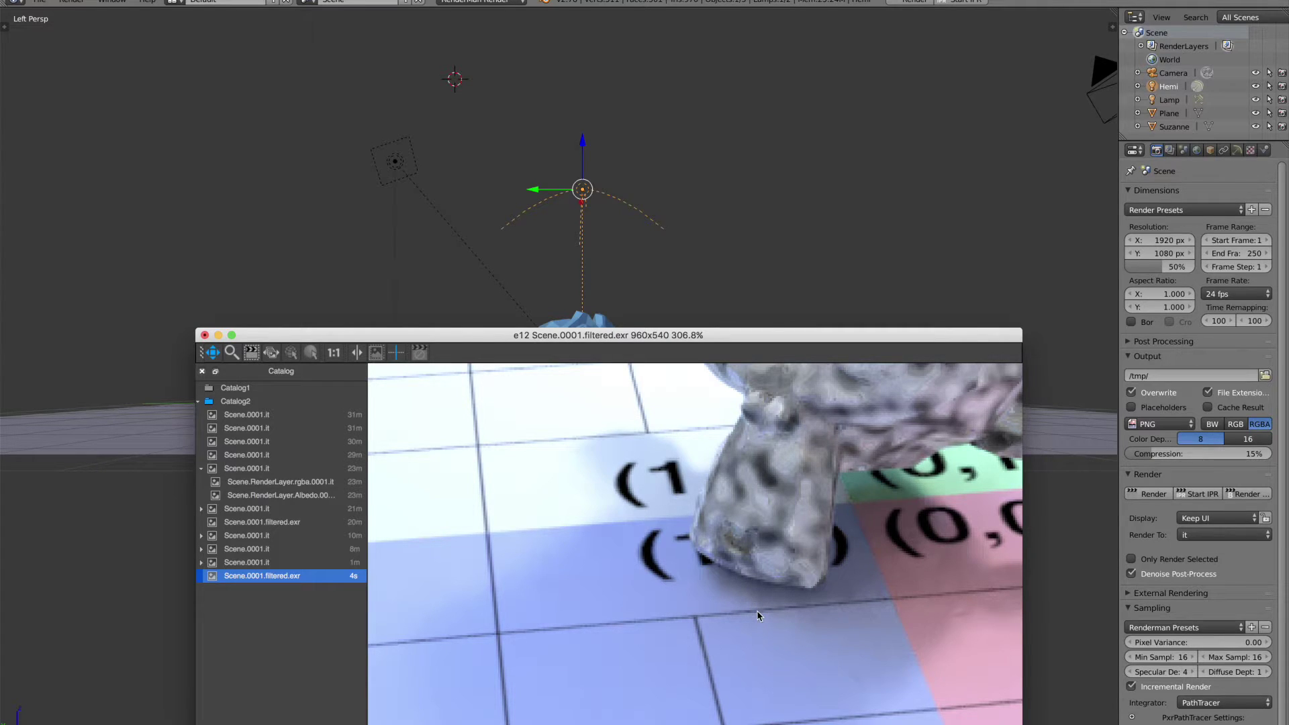
{"action": "scroll", "coordinate": [750, 575], "scroll_direction": "down", "scroll_amount": 1}
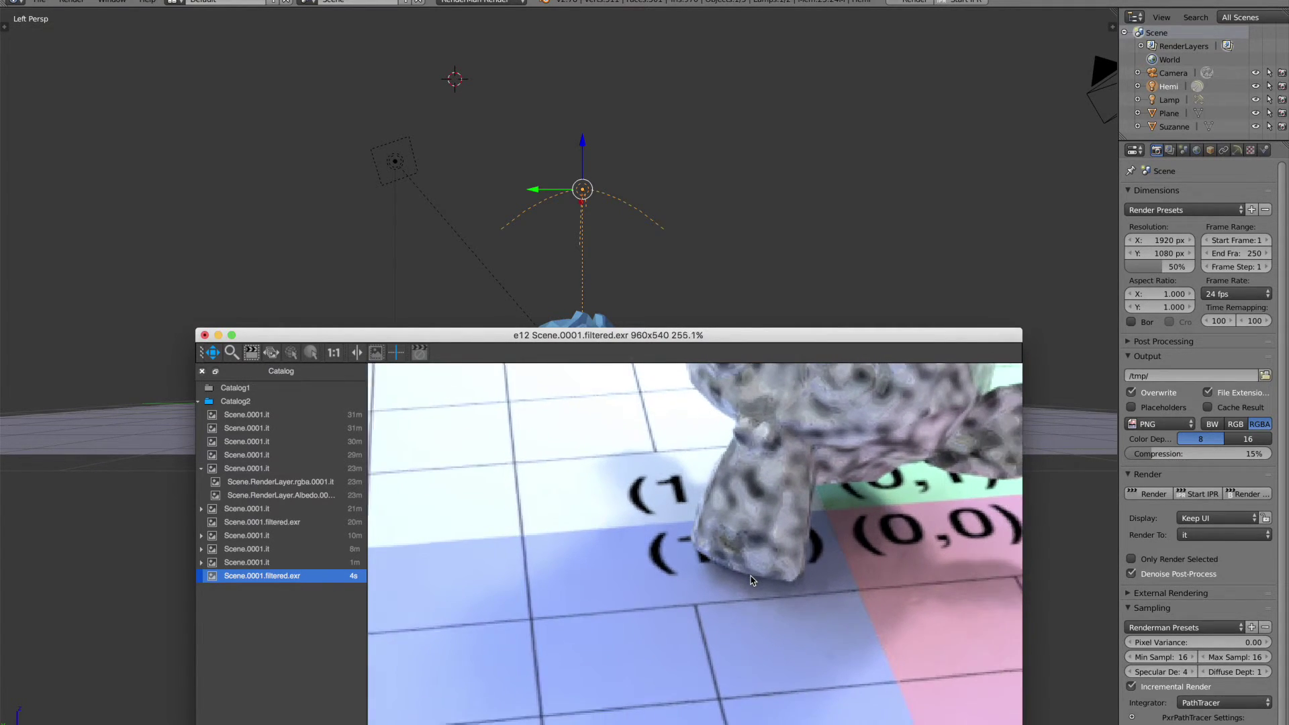
{"action": "scroll", "coordinate": [752, 577], "scroll_direction": "down", "scroll_amount": 3}
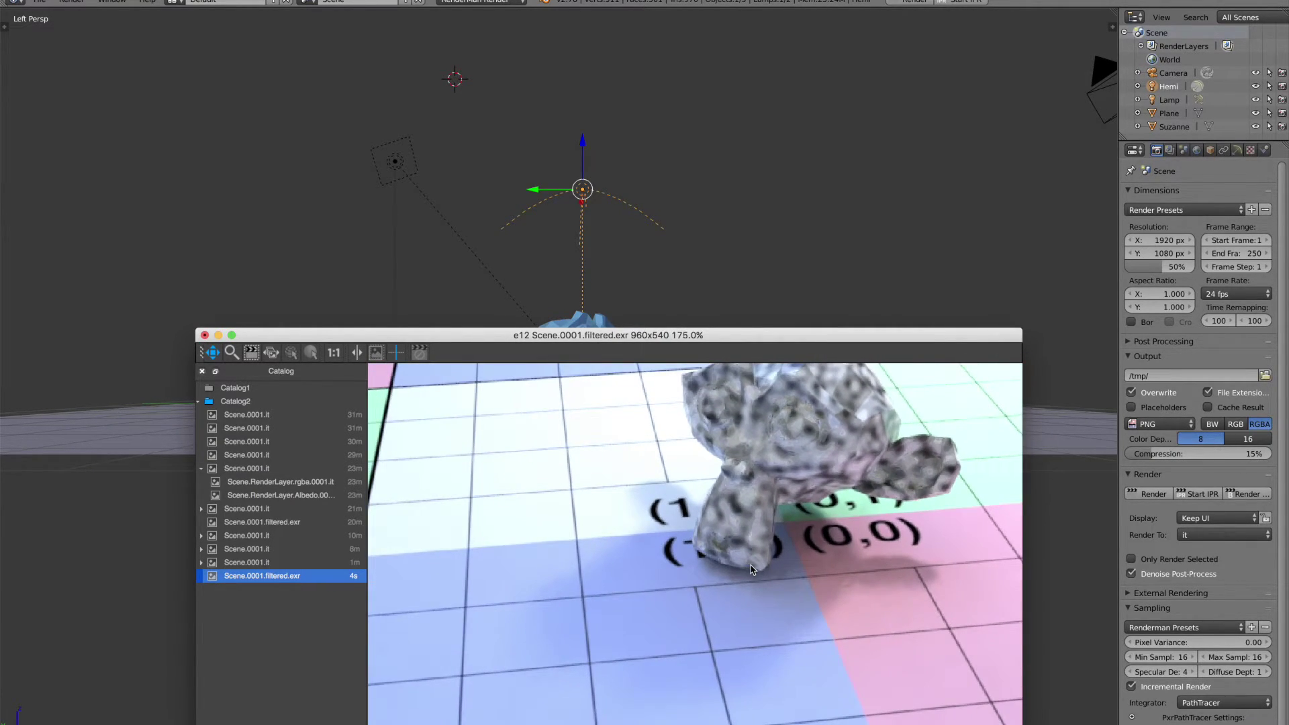
{"action": "left_click_drag", "start_coordinate": [601, 521], "coordinate": [638, 549]}
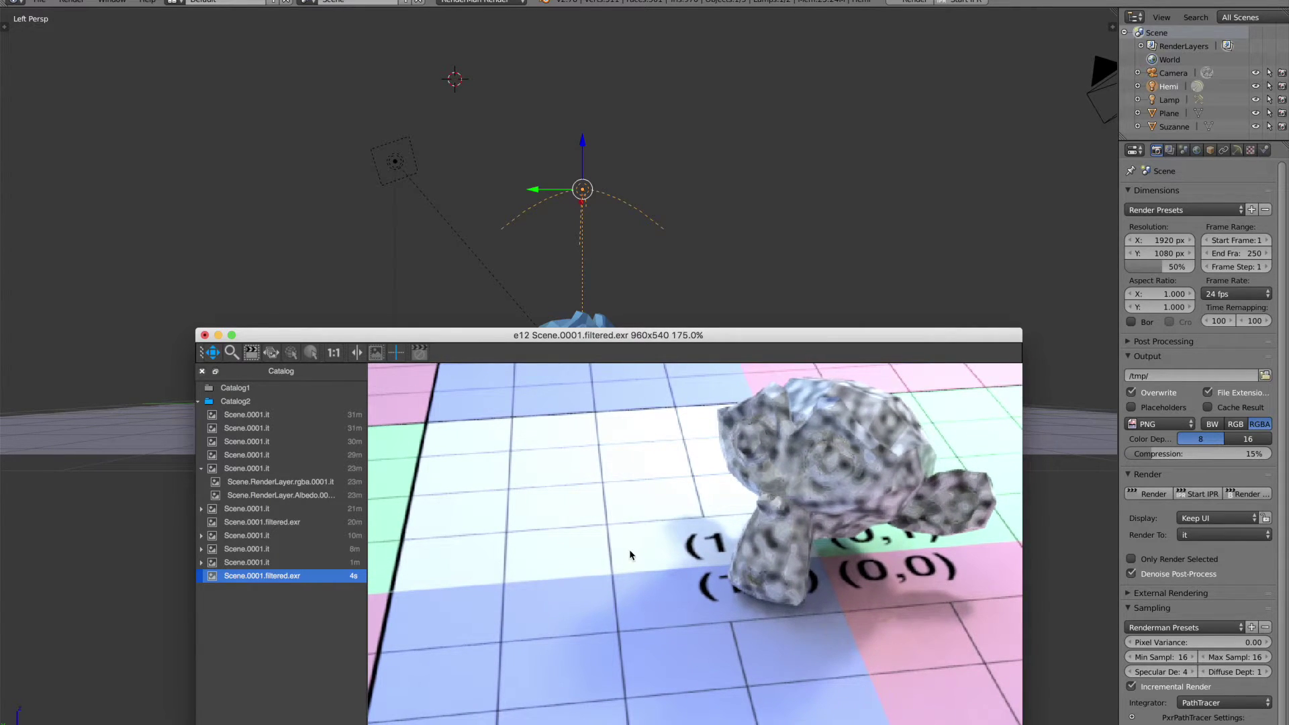
Switch from the noisy Scene.0001.it render to the denoised Scene.0001.filtered.exr and reframe it
{"action": "left_click", "coordinate": [246, 564]}
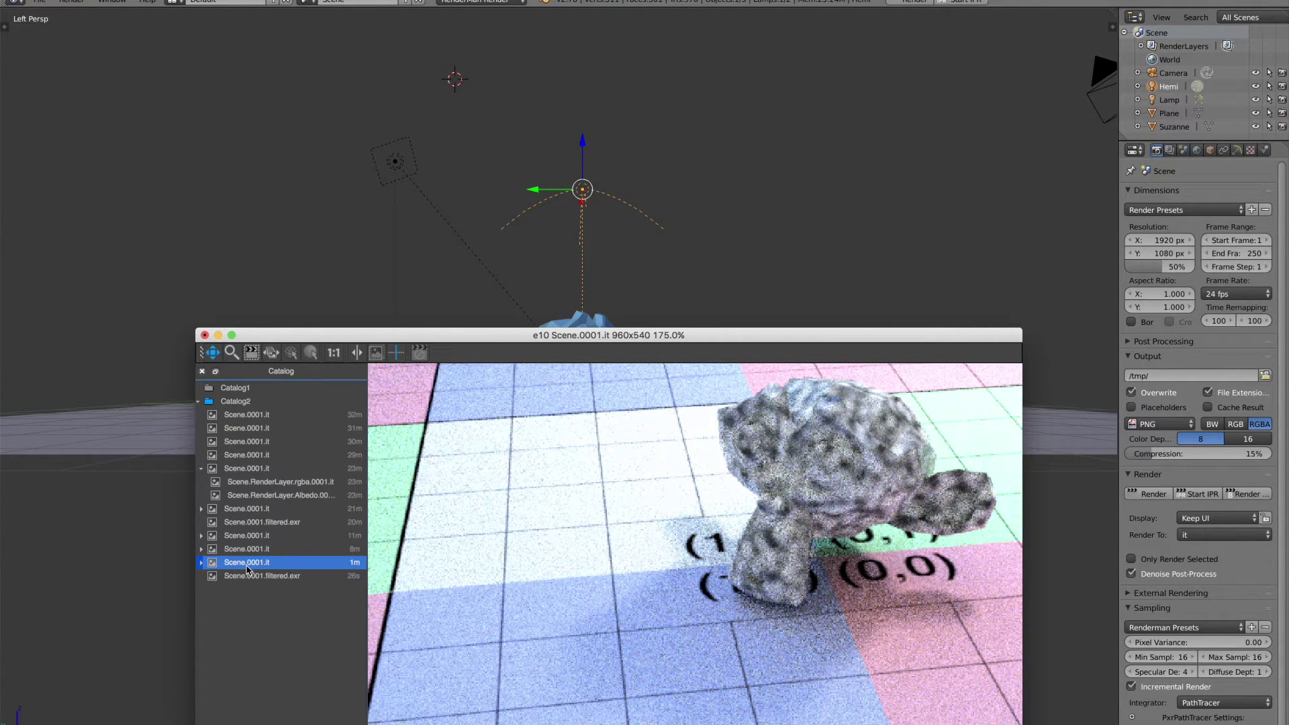
{"action": "left_click", "coordinate": [247, 576]}
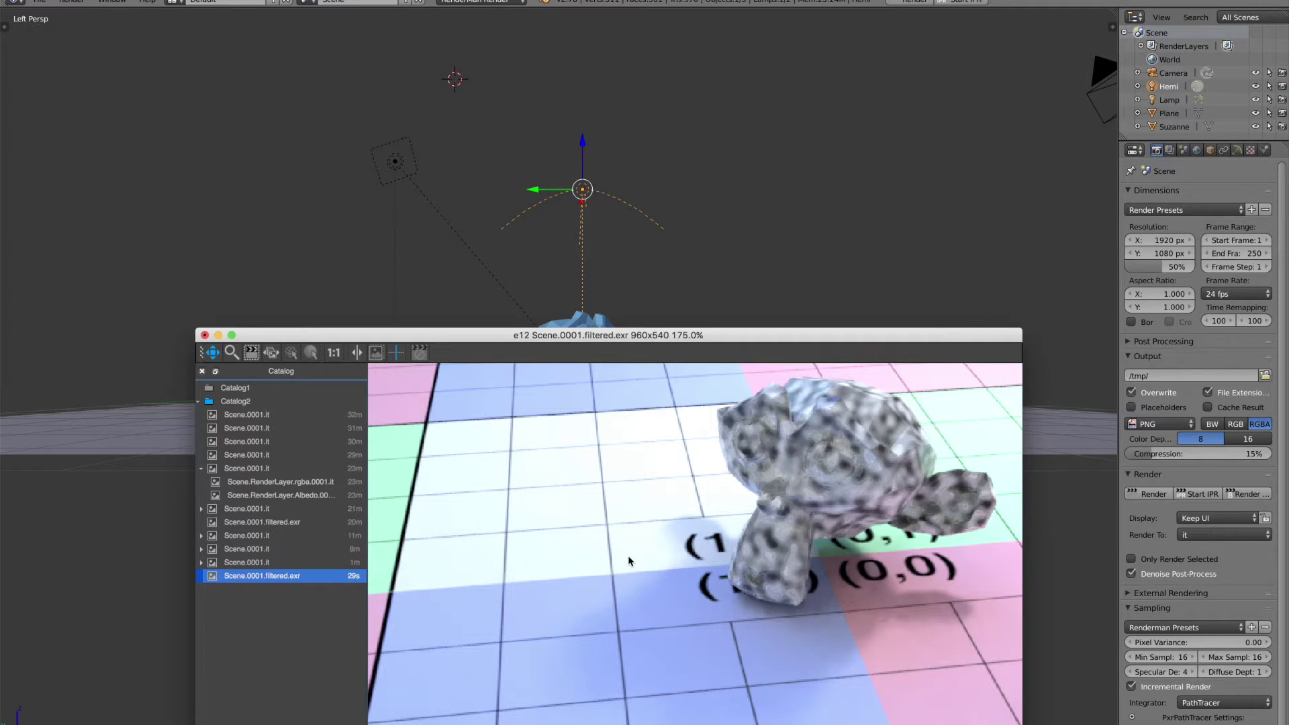
{"action": "scroll", "coordinate": [755, 550], "scroll_direction": "down", "scroll_amount": 1}
{"action": "scroll", "coordinate": [755, 550], "scroll_direction": "down", "scroll_amount": 5}
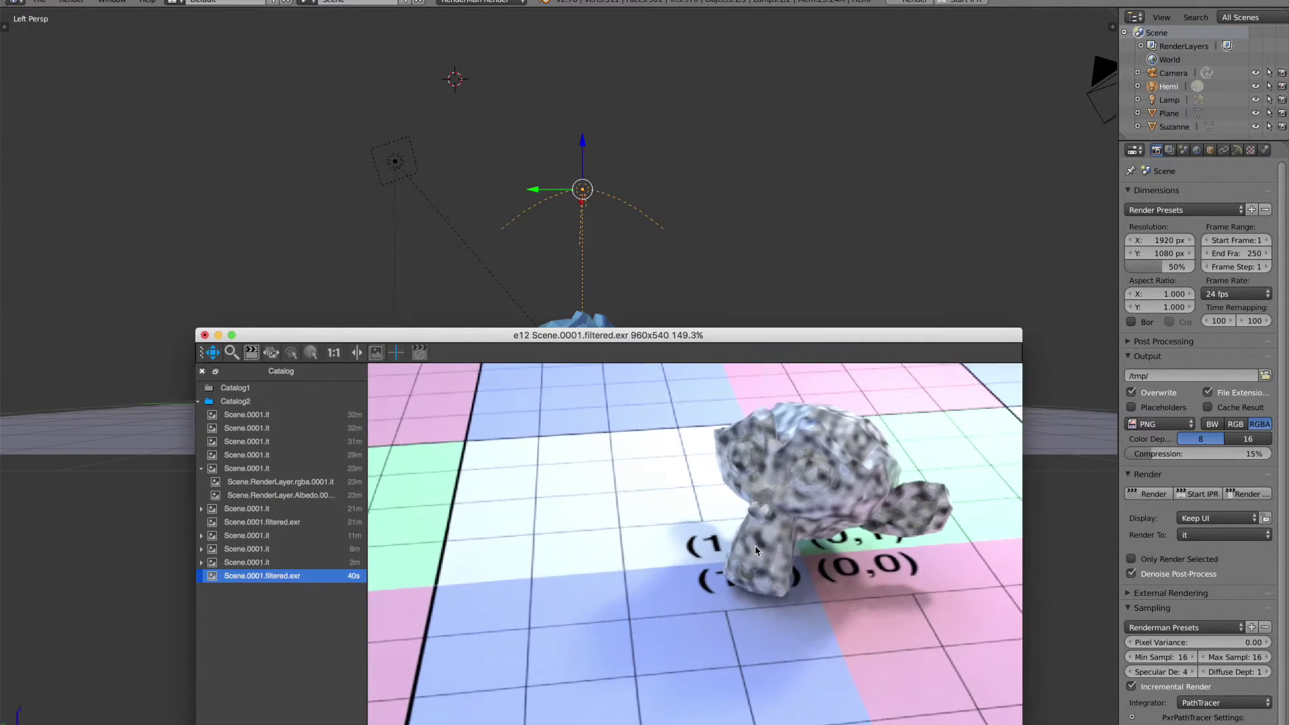
{"action": "scroll", "coordinate": [755, 549], "scroll_direction": "down", "scroll_amount": 2}
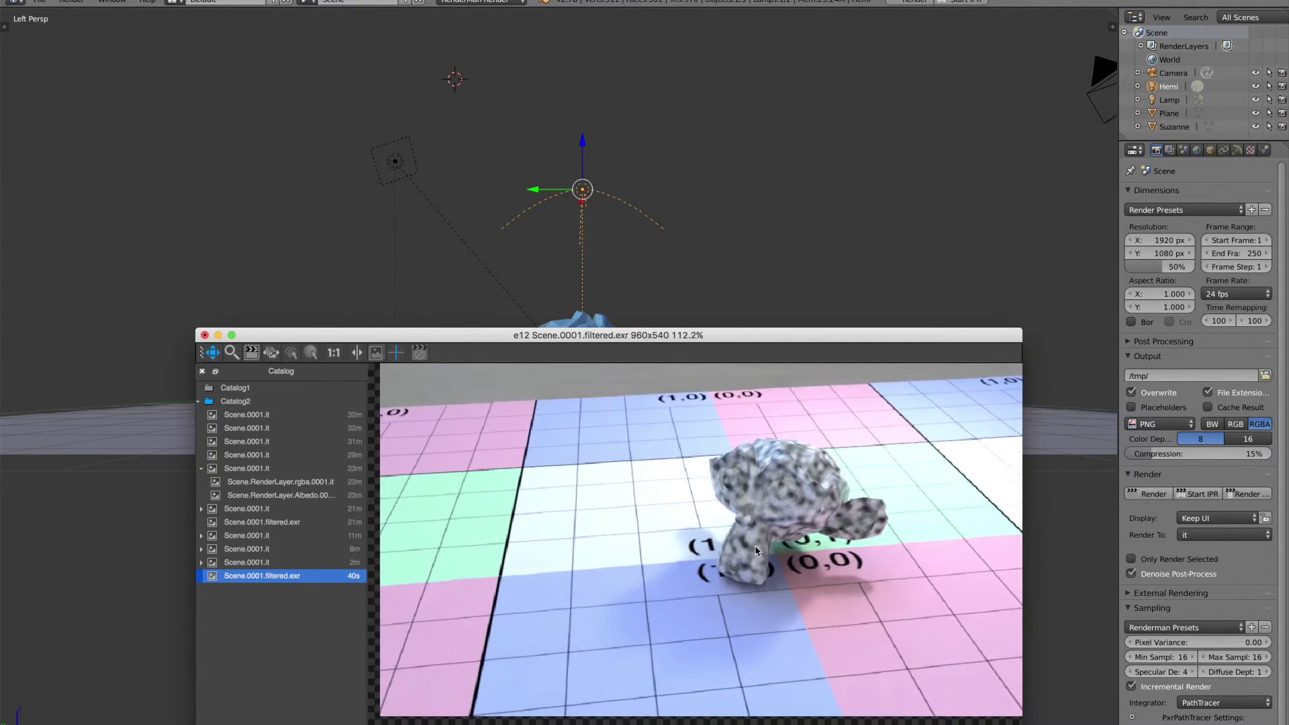
{"action": "scroll", "coordinate": [759, 536], "scroll_direction": "up", "scroll_amount": 3}
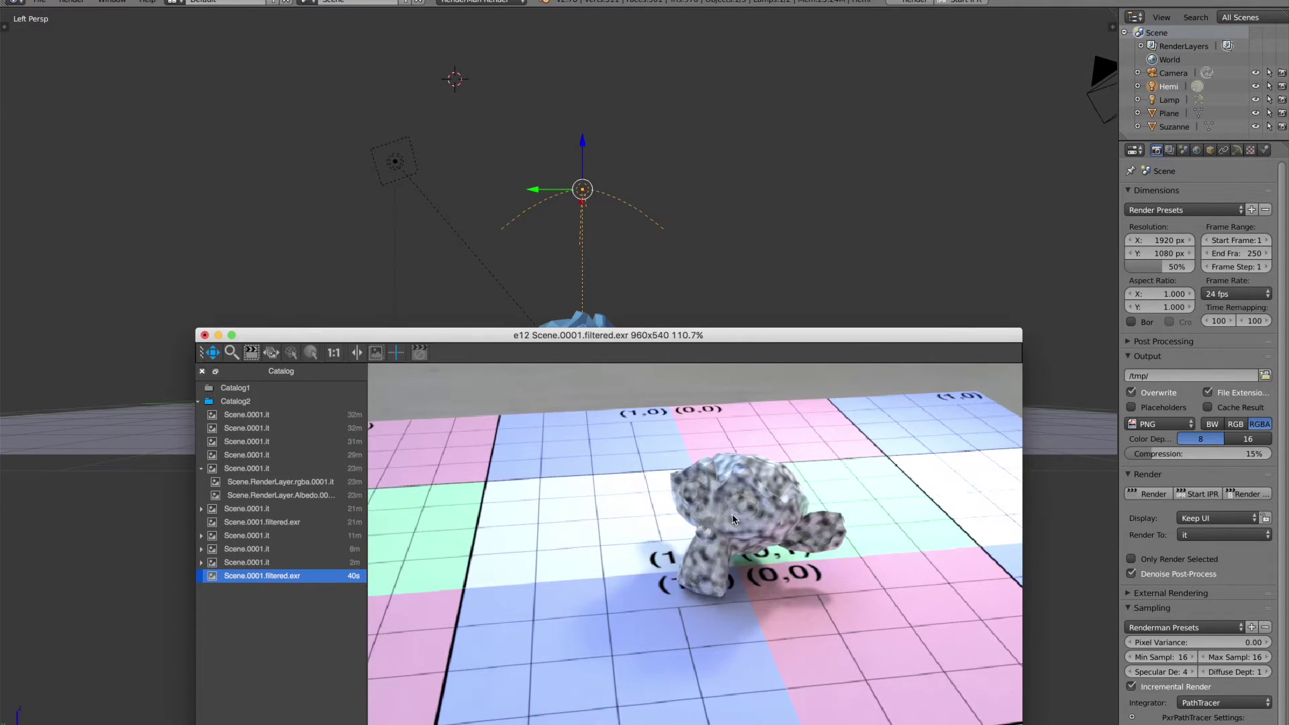
{"action": "left_click_drag", "start_coordinate": [761, 525], "coordinate": [757, 523]}
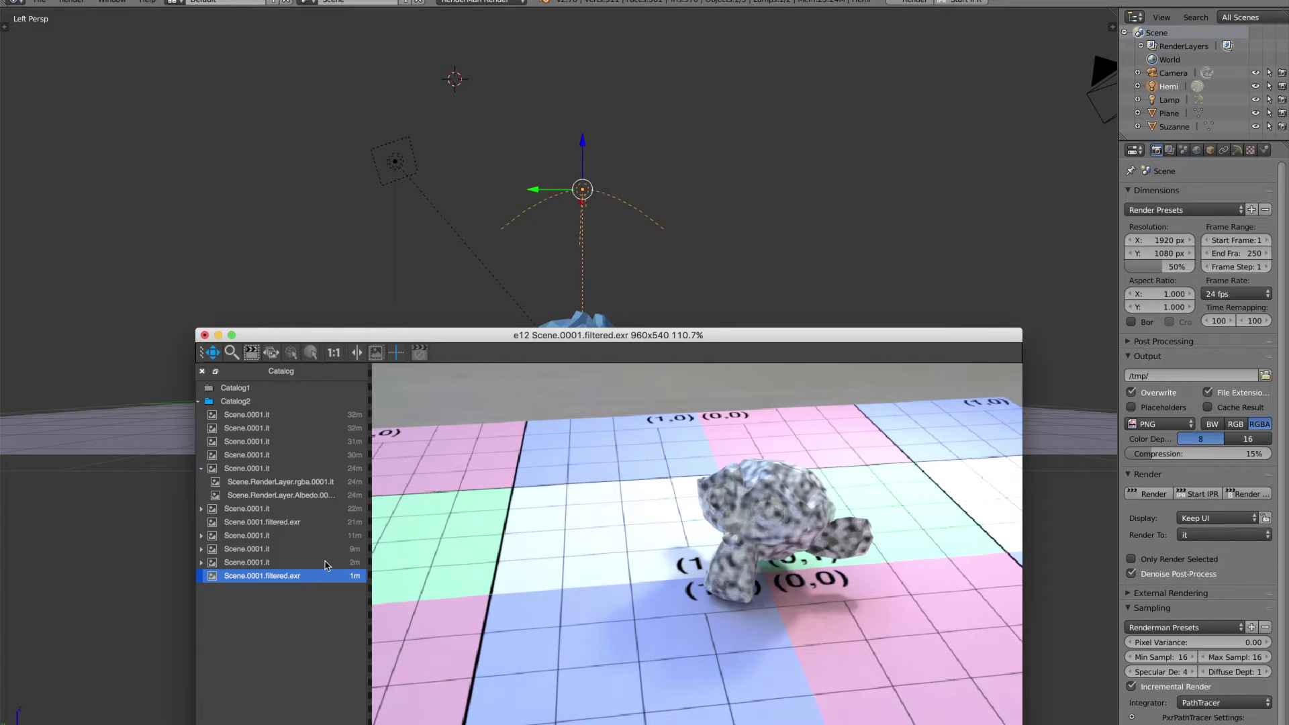
Back in Blender, uncheck Denoise Post-Process in the Render panel
{"action": "mouse_move", "coordinate": [284, 425]}
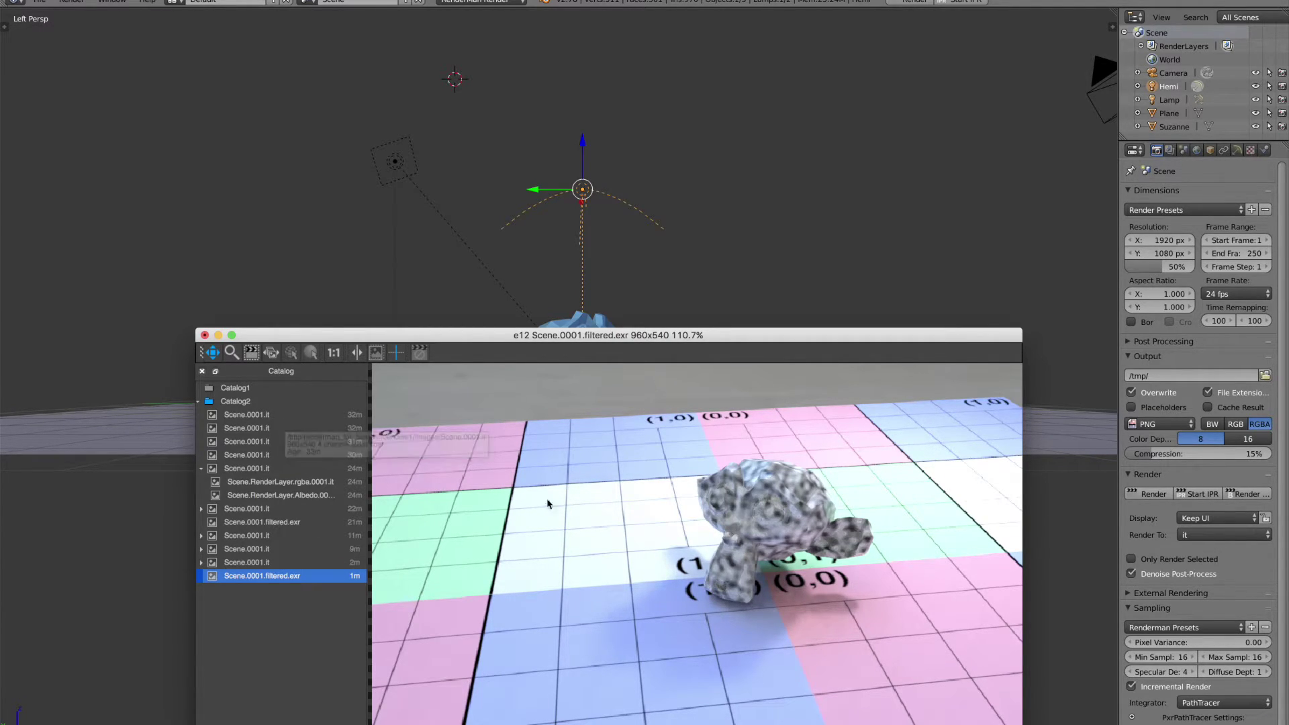
{"action": "left_click", "coordinate": [1131, 574]}
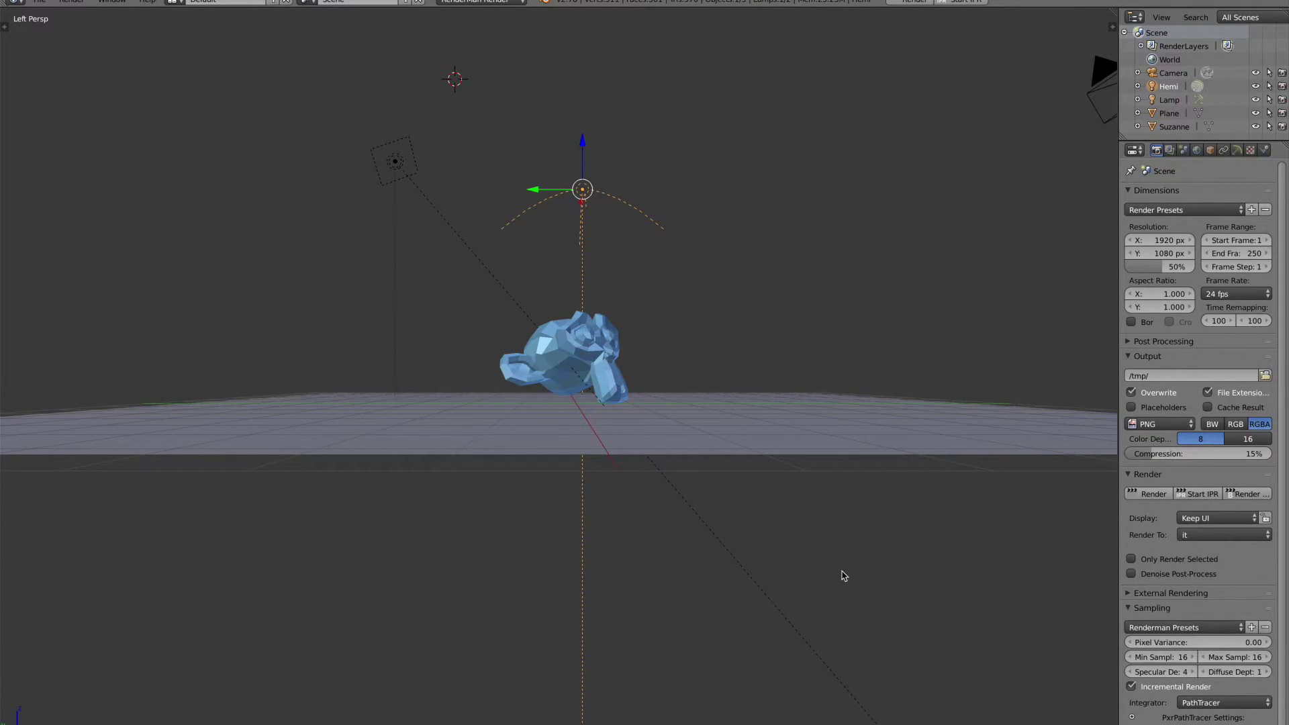
Bring the it viewer forward to look at the denoised render again
{"action": "mouse_move", "coordinate": [761, 705]}
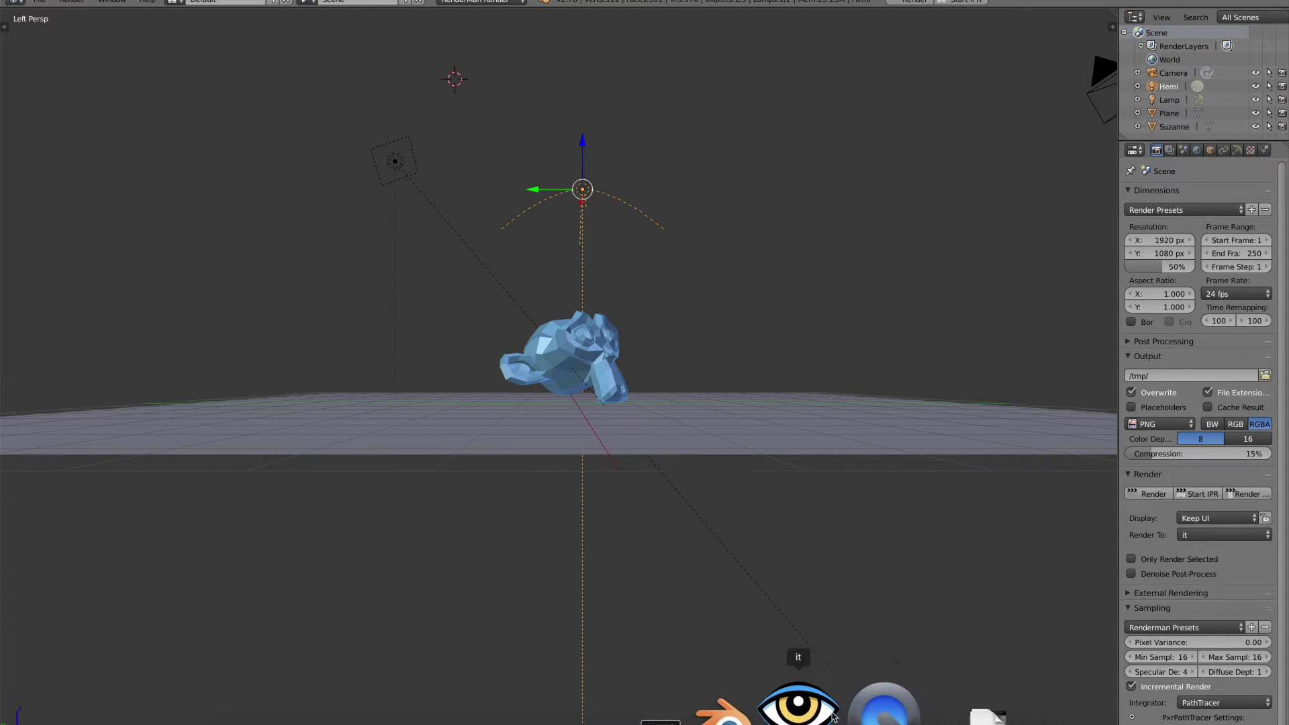
{"action": "left_click", "coordinate": [809, 701]}
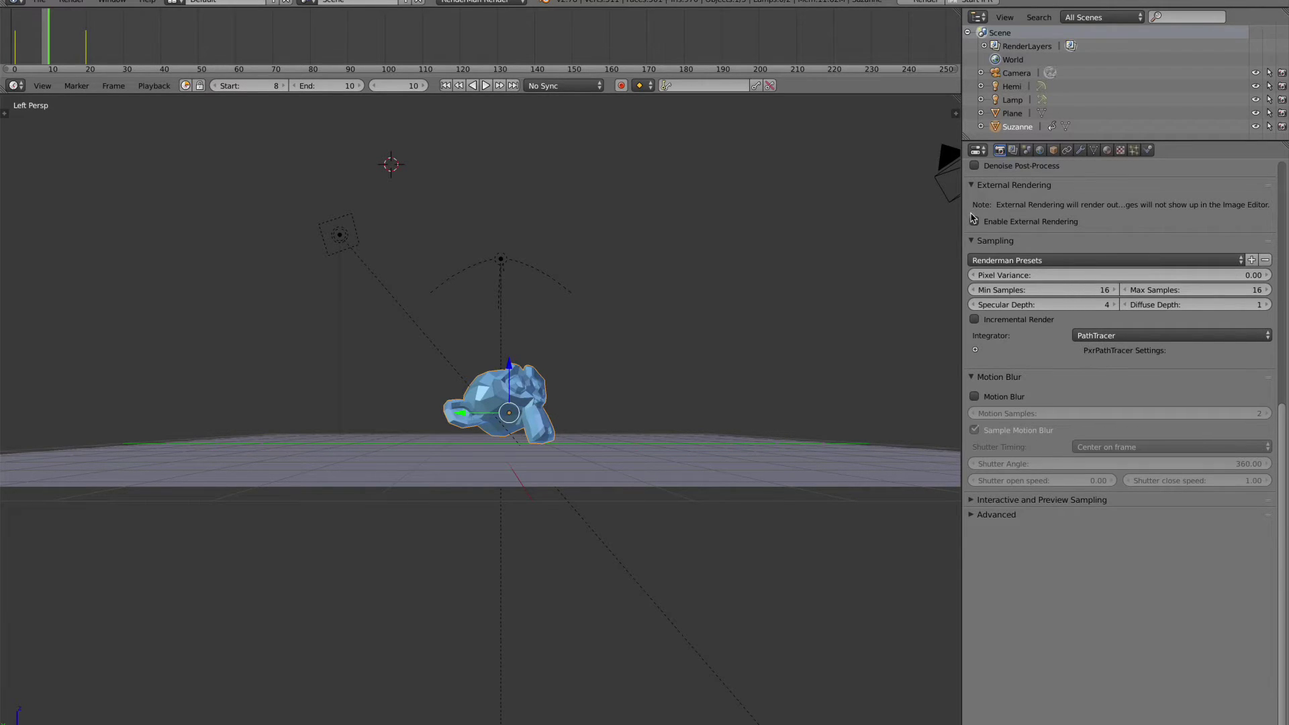
Enable External Rendering in the RenderMan render settings
{"action": "scroll", "coordinate": [1013, 215], "scroll_direction": "up", "scroll_amount": 10}
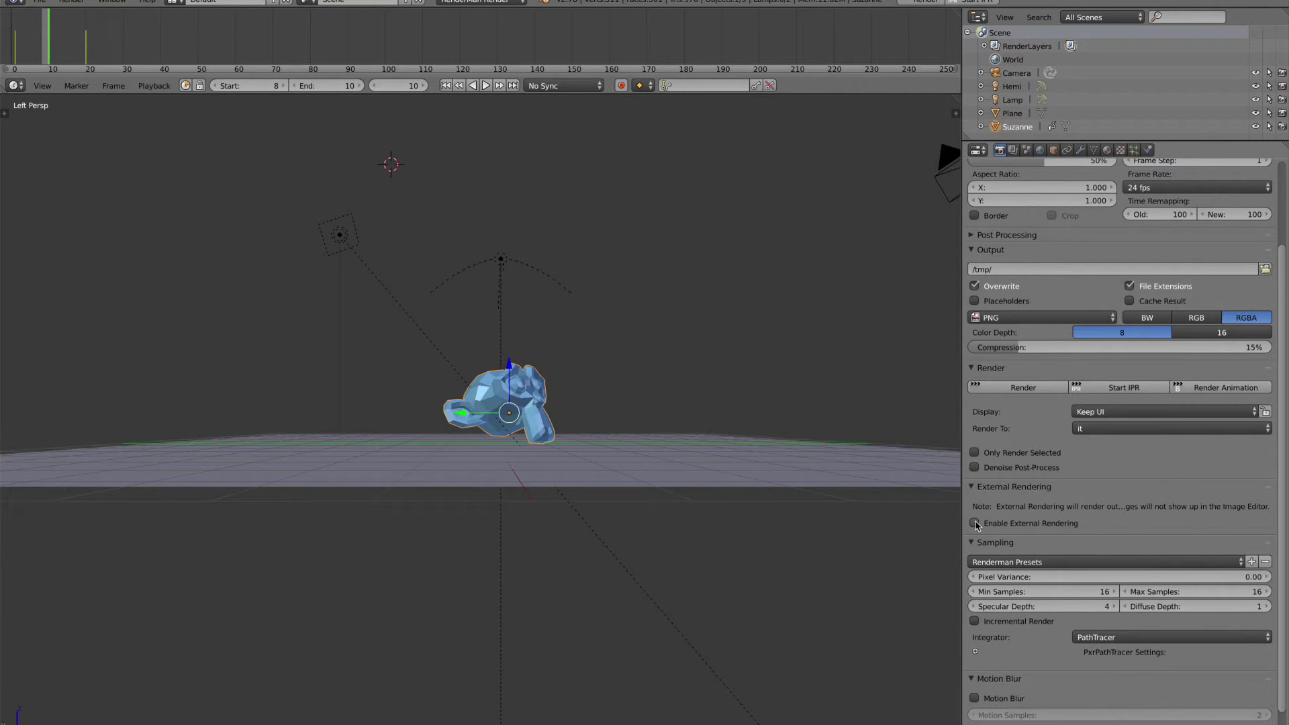
{"action": "left_click", "coordinate": [974, 523]}
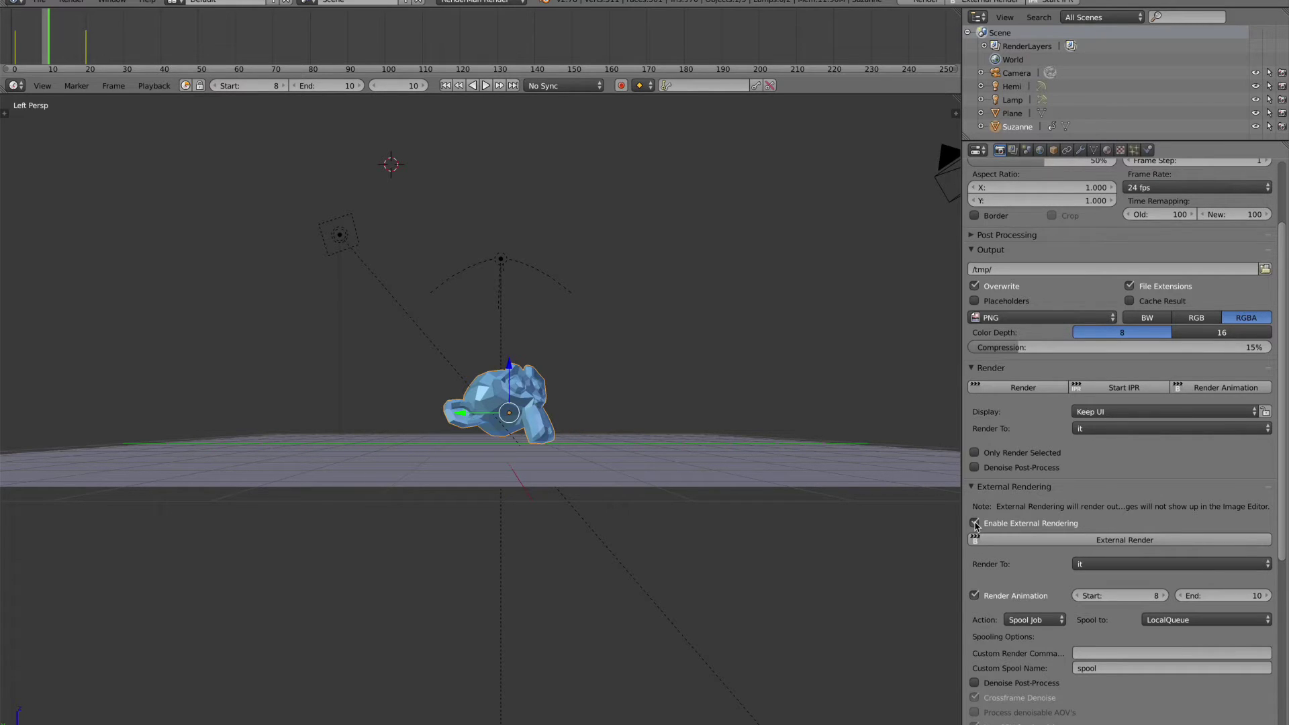
{"action": "scroll", "coordinate": [1074, 520], "scroll_direction": "down", "scroll_amount": 4}
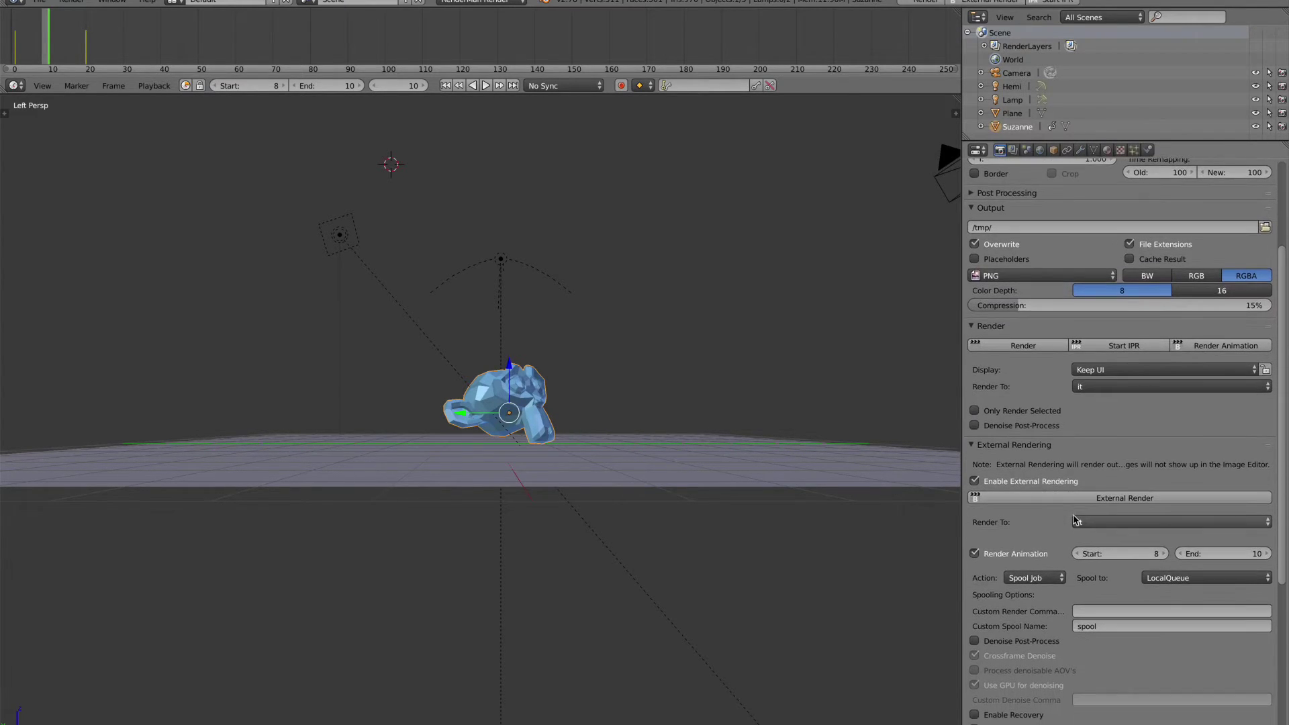
{"action": "scroll", "coordinate": [1005, 468], "scroll_direction": "down", "scroll_amount": 2}
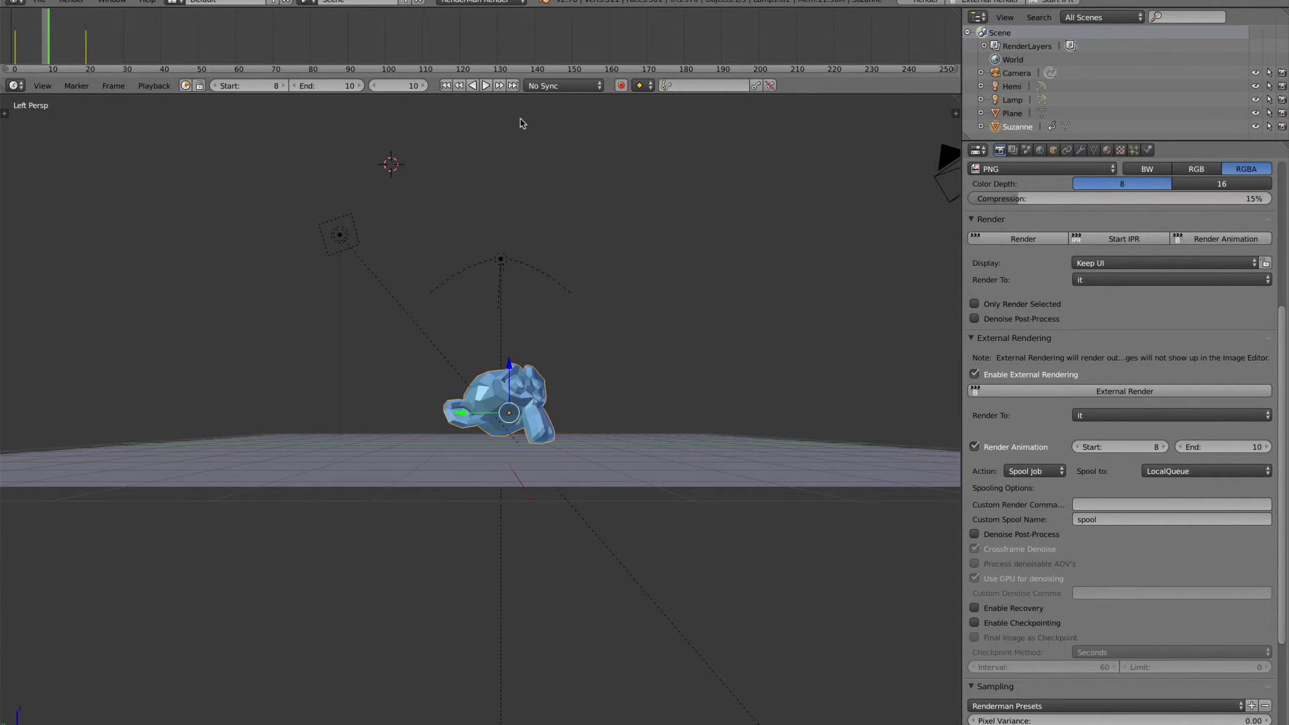
Preview the frames 8–10 animation, then check the denoise jobs in LocalQueue and close it
{"action": "left_click", "coordinate": [483, 86]}
{"action": "left_click", "coordinate": [480, 86]}
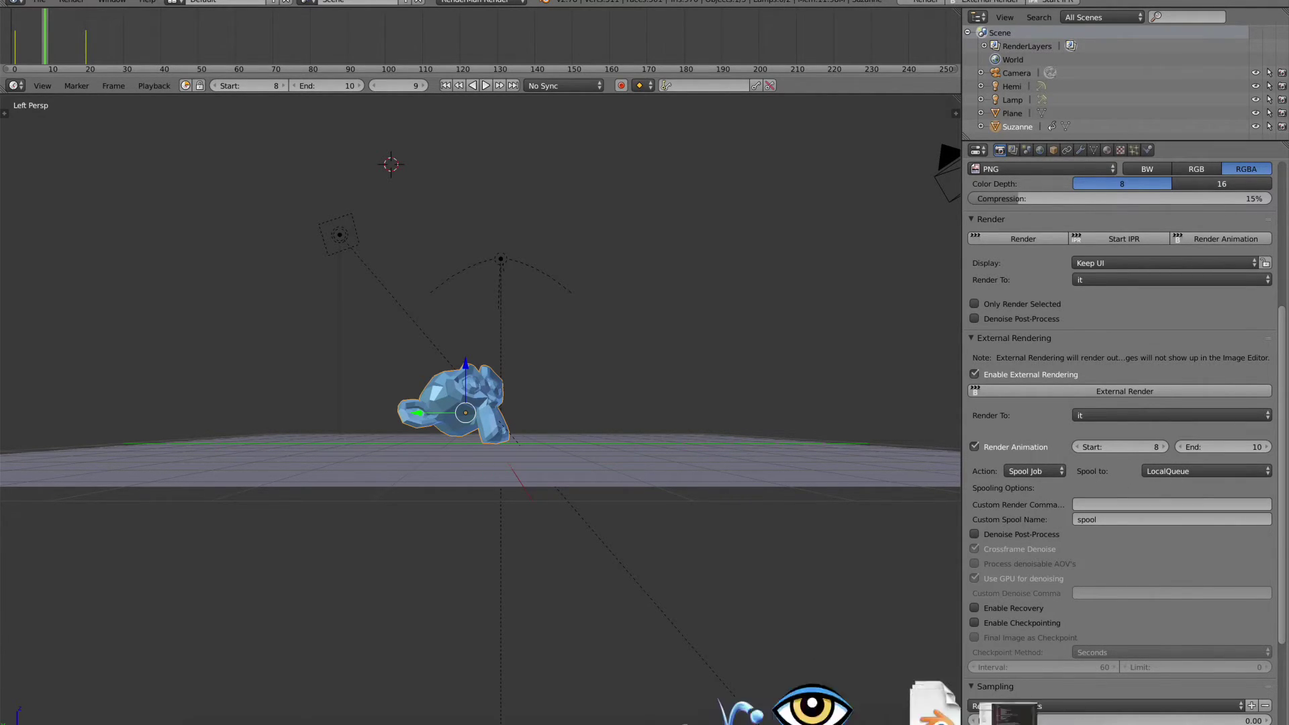
{"action": "left_click", "coordinate": [814, 699]}
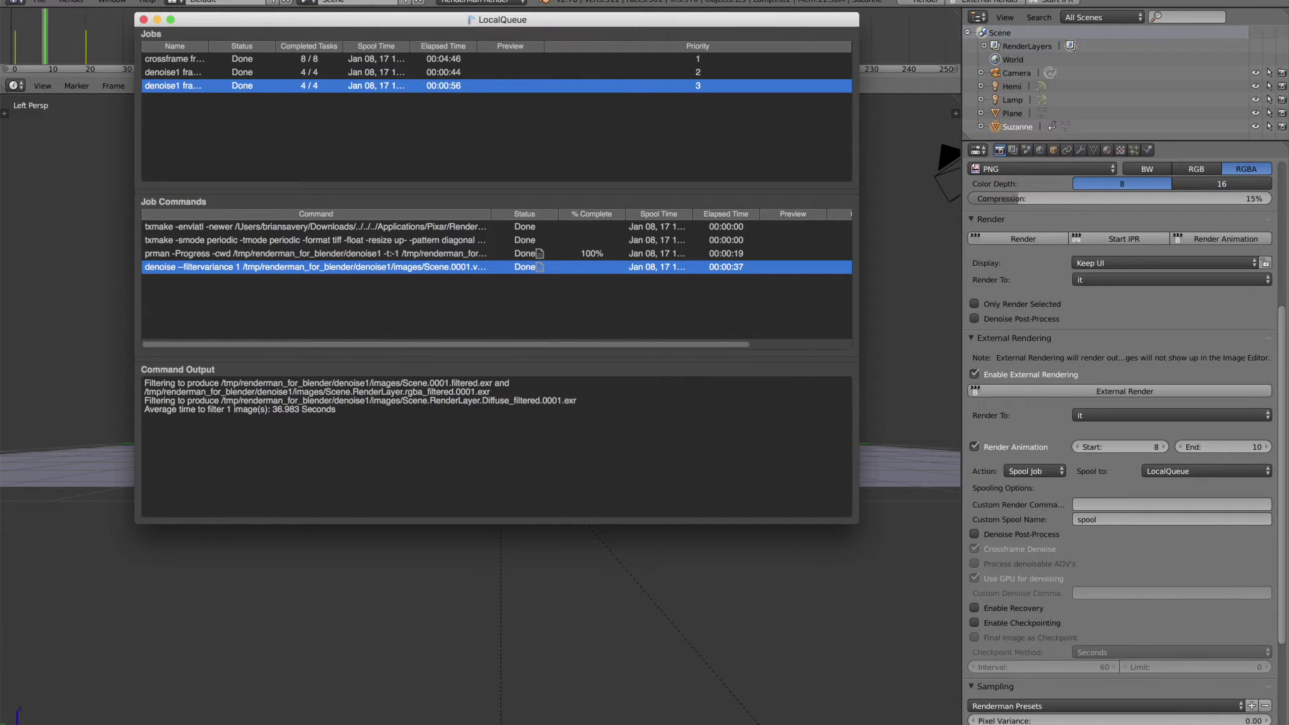
{"action": "left_click", "coordinate": [143, 19]}
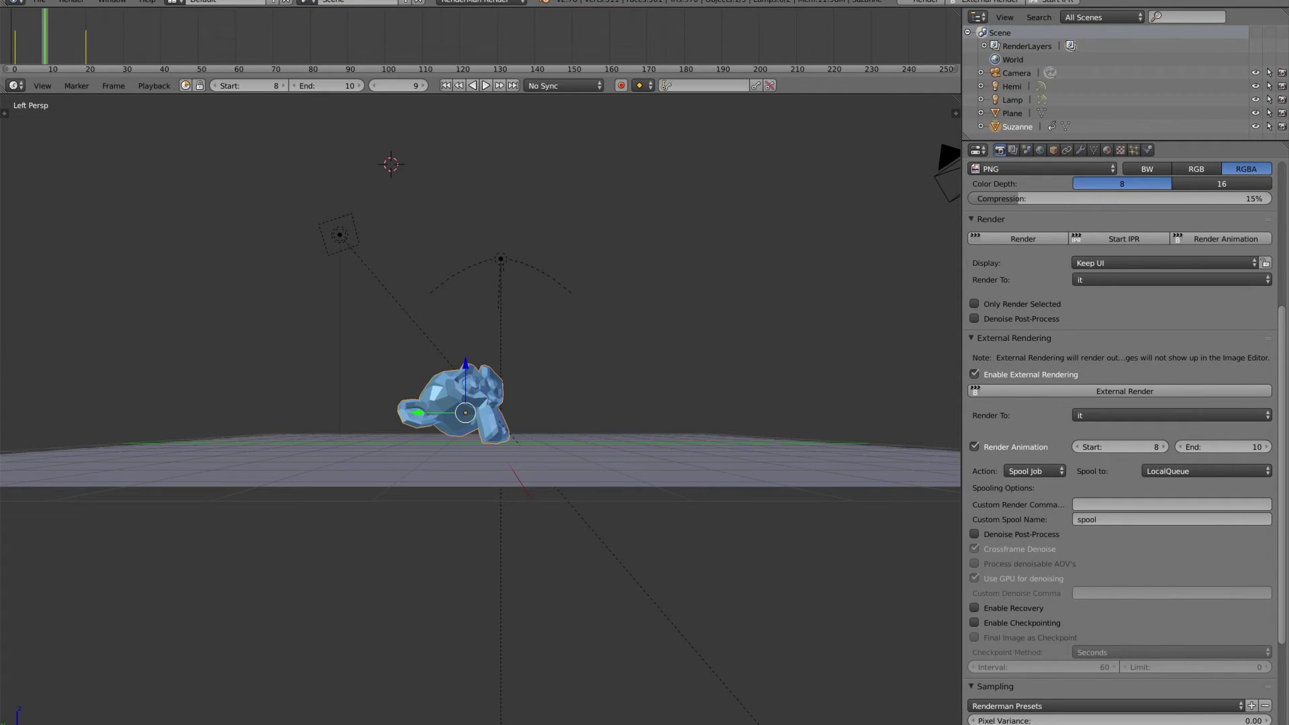
Turn on Denoise Post-Process for the spooled render and switch on Motion Blur
{"action": "left_click", "coordinate": [975, 534]}
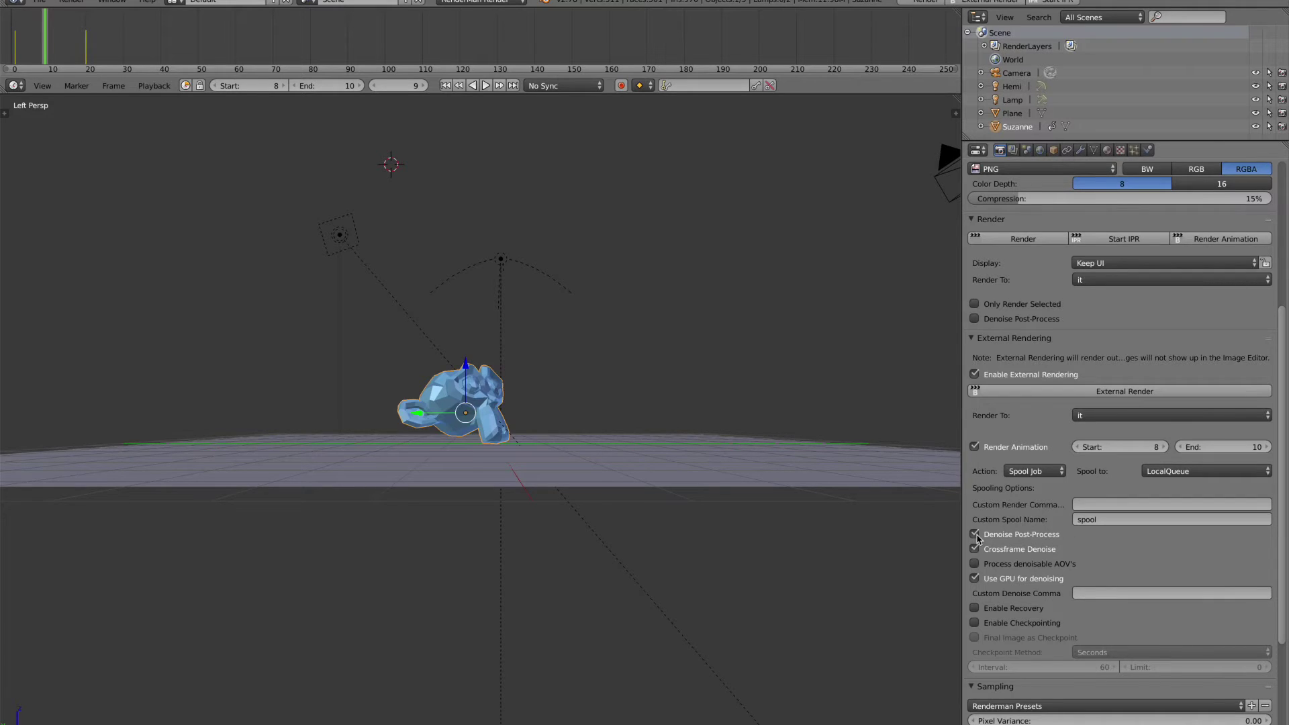
{"action": "scroll", "coordinate": [976, 537], "scroll_direction": "down", "scroll_amount": 8}
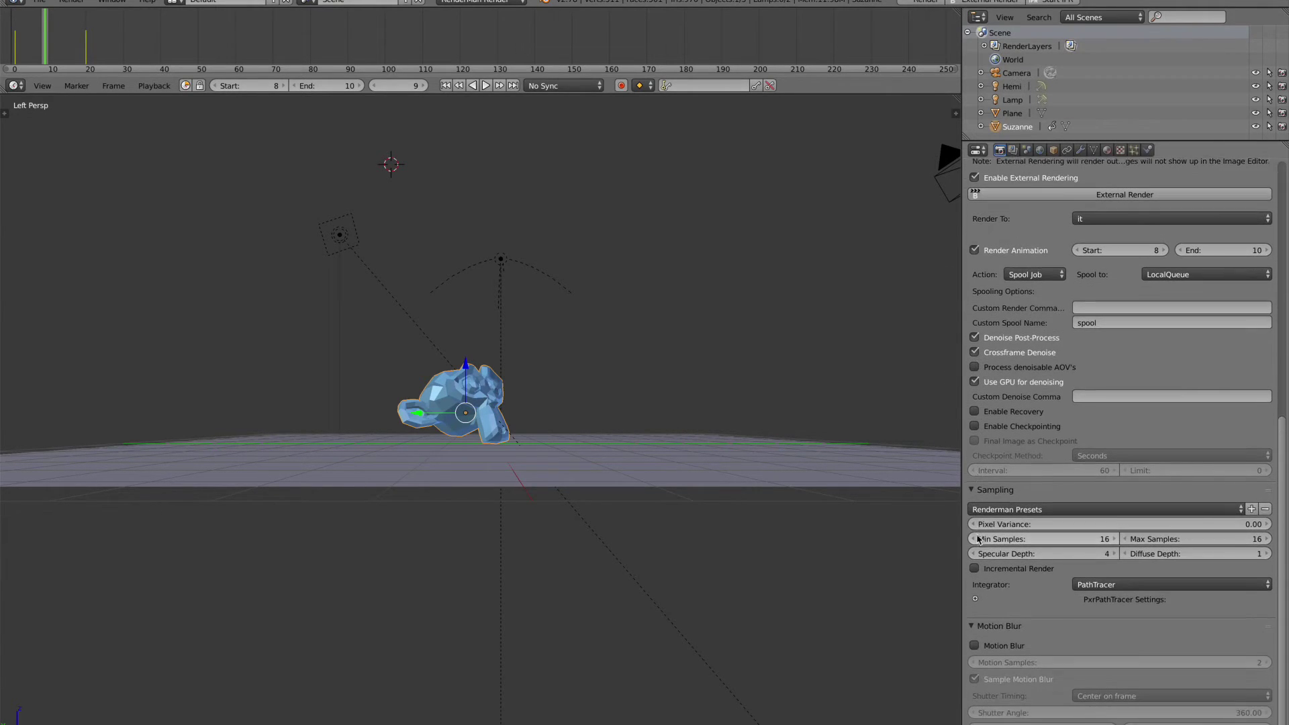
{"action": "left_click", "coordinate": [975, 638]}
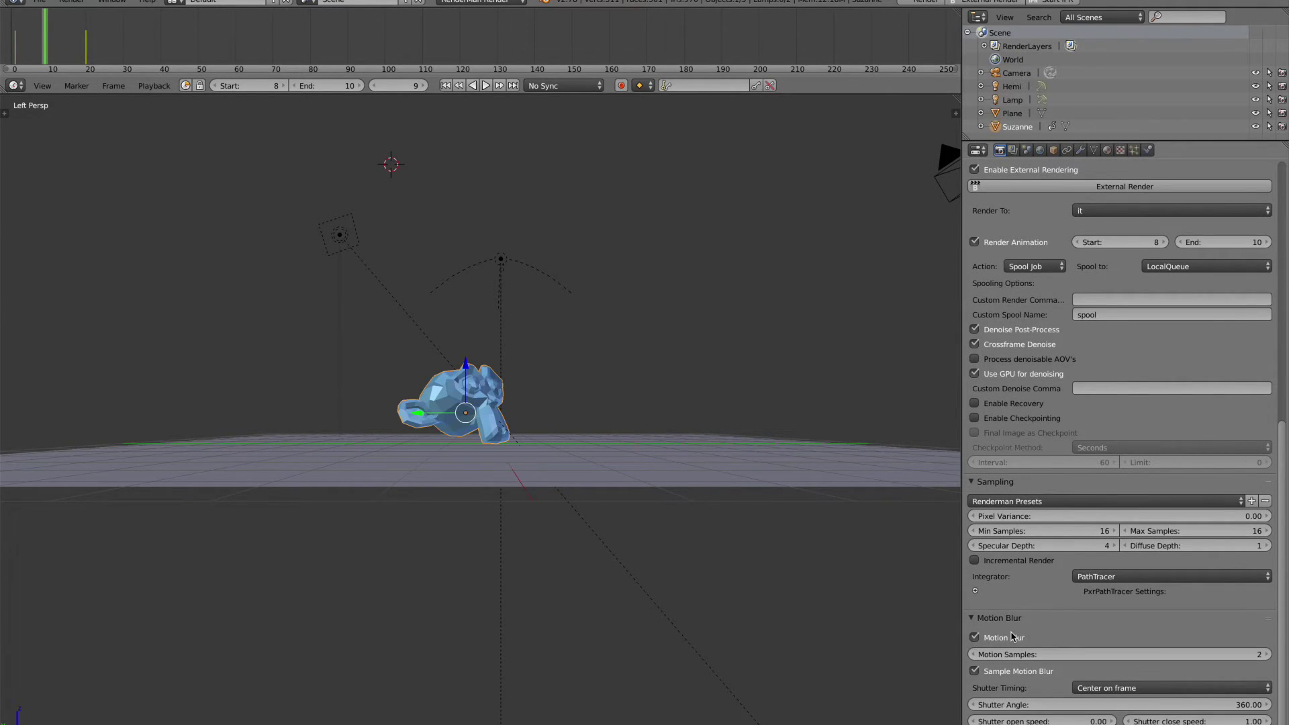
{"action": "scroll", "coordinate": [1012, 635], "scroll_direction": "up", "scroll_amount": 1}
{"action": "scroll", "coordinate": [1012, 635], "scroll_direction": "up", "scroll_amount": 2}
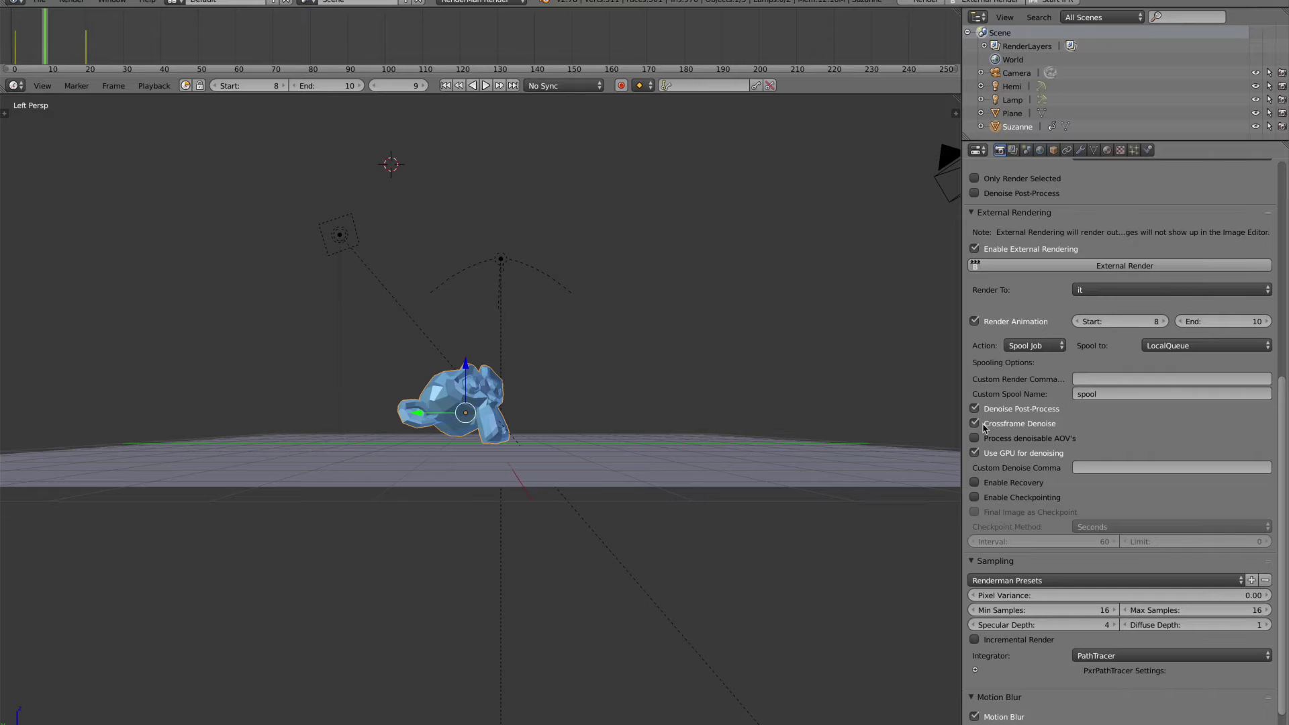
{"action": "scroll", "coordinate": [981, 427], "scroll_direction": "up", "scroll_amount": 1}
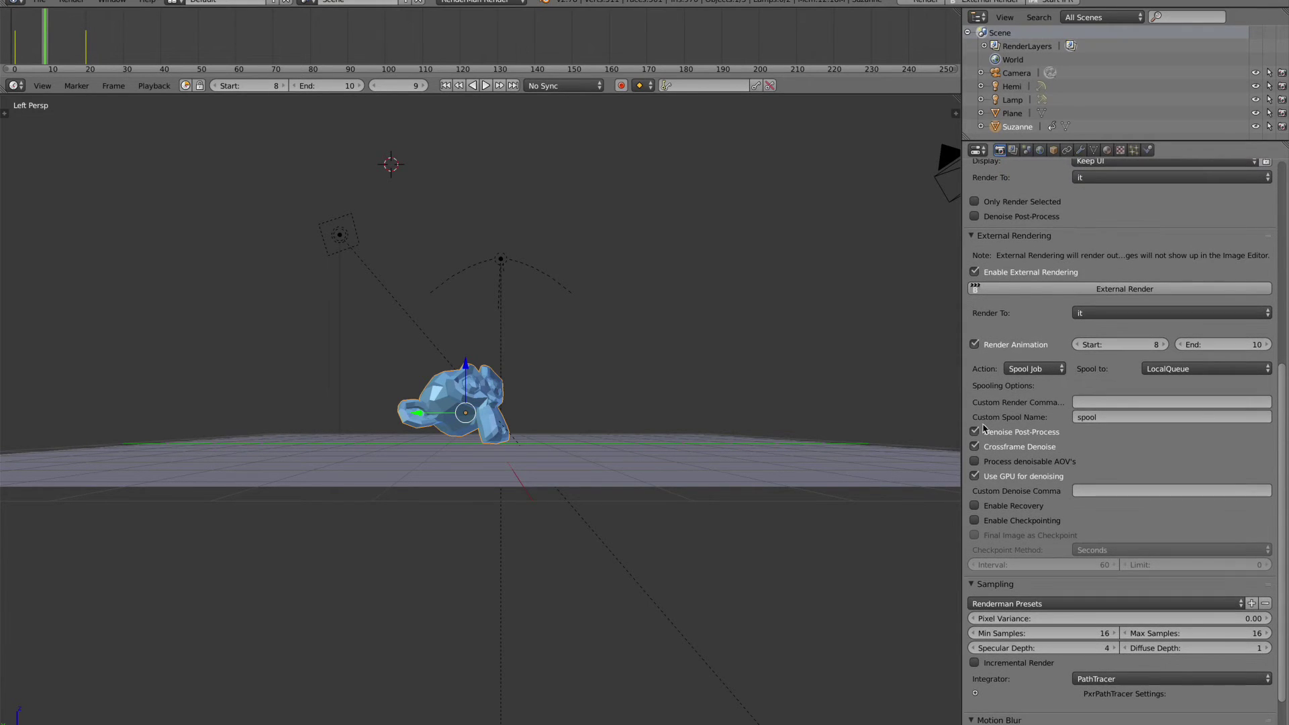
{"action": "left_click", "coordinate": [1088, 312]}
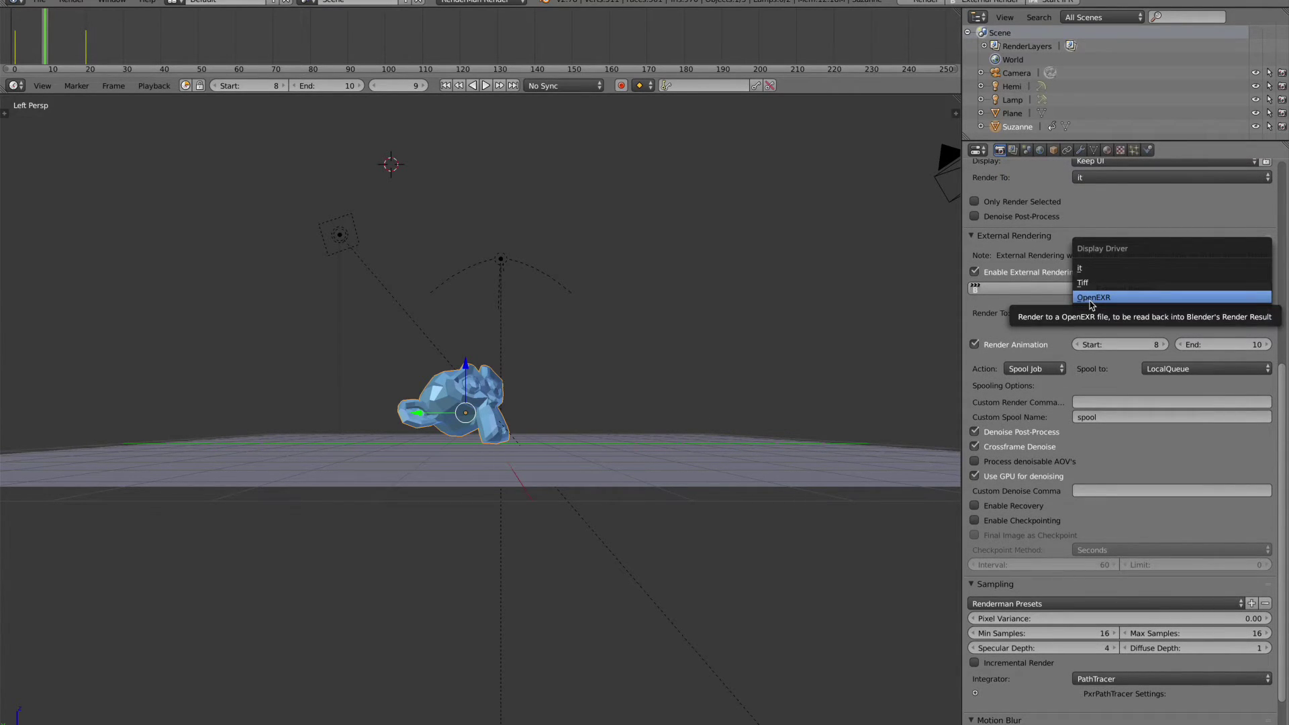
Switch the external render's Render To driver to OpenEXR, then back to it
{"action": "left_click", "coordinate": [1091, 297]}
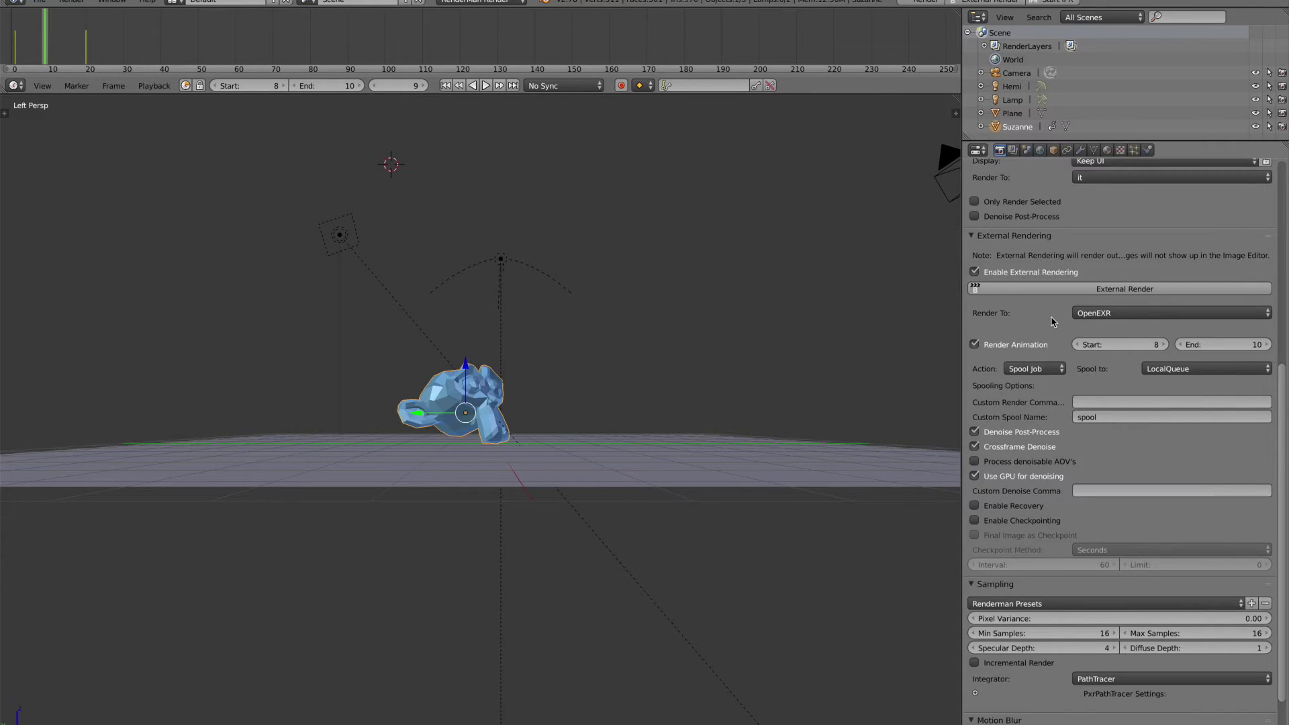
{"action": "left_click", "coordinate": [1086, 315]}
{"action": "left_click", "coordinate": [1085, 268]}
Check the filtered Diffuse render in it, then set Render To to OpenEXR
{"action": "left_click", "coordinate": [831, 721]}
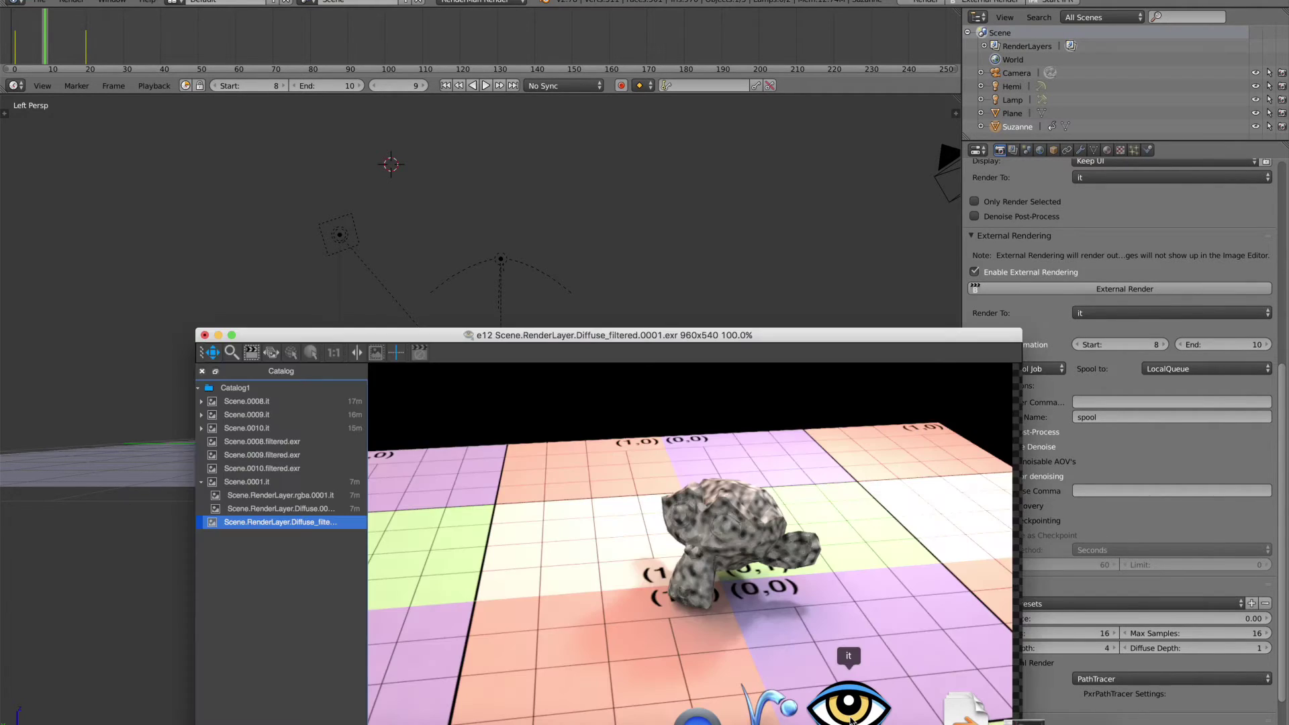
{"action": "left_click", "coordinate": [681, 315]}
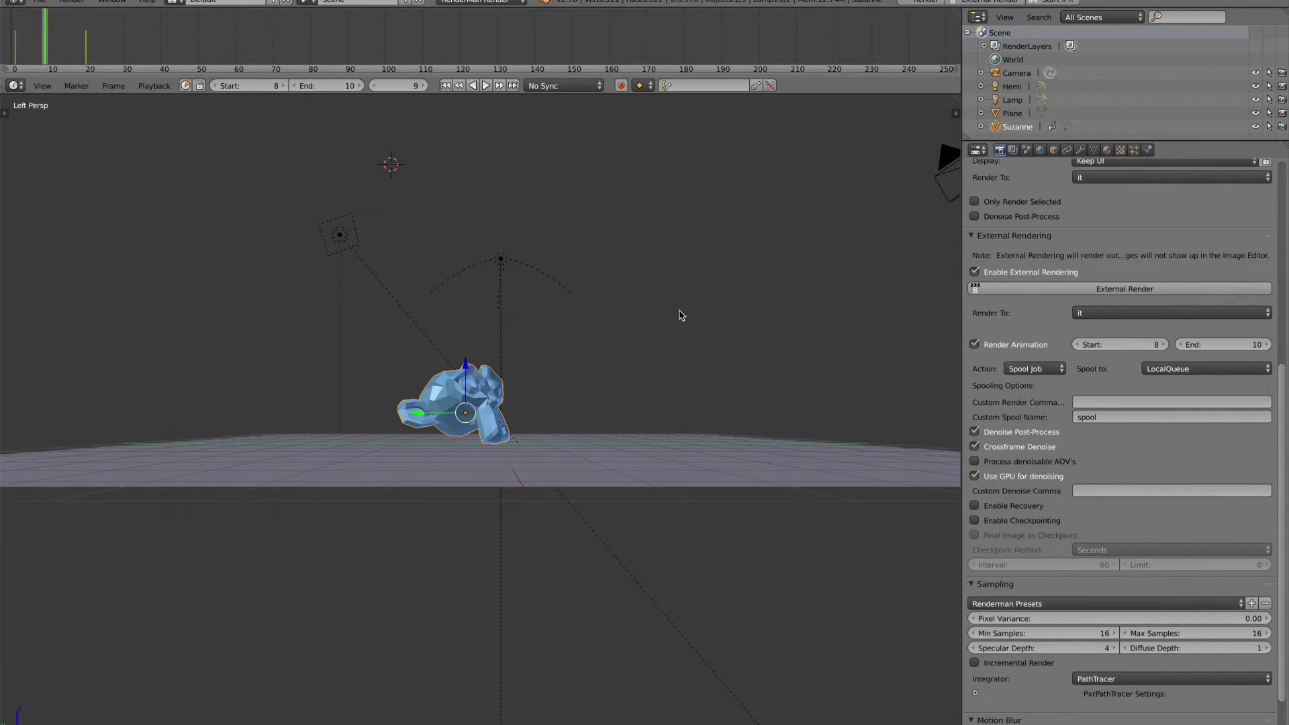
{"action": "left_click", "coordinate": [1085, 314]}
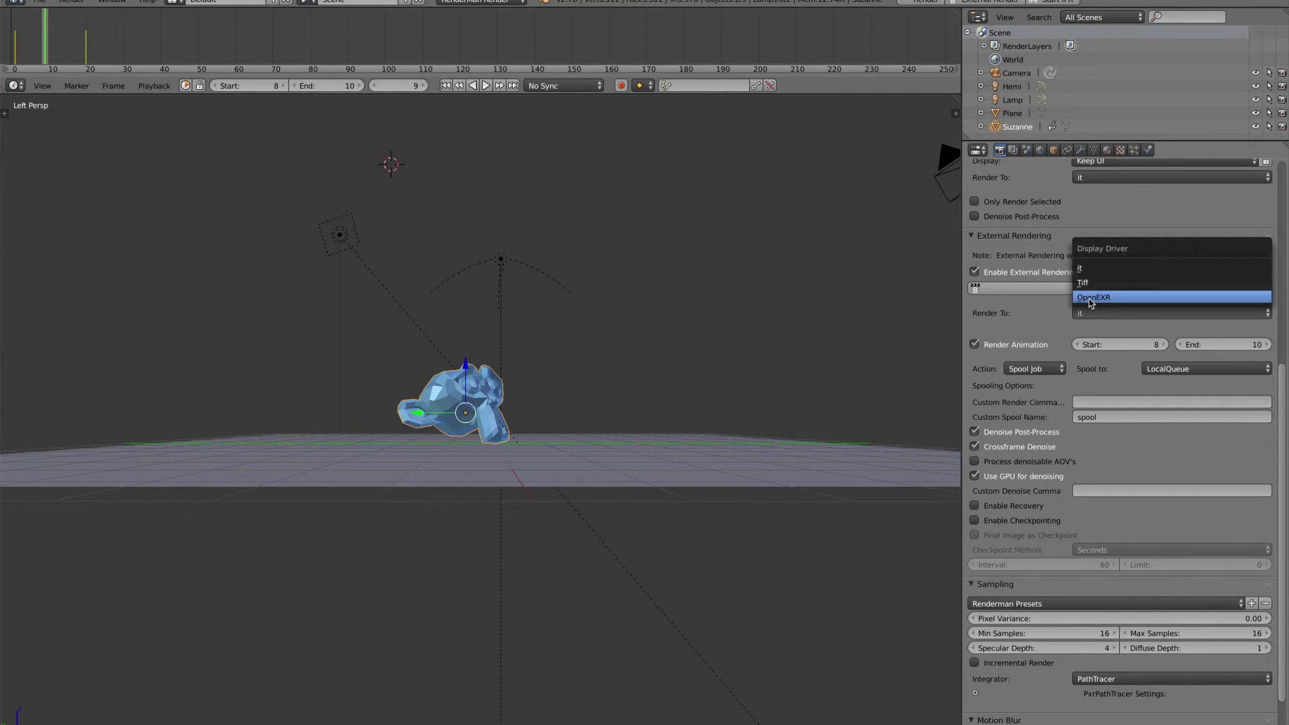
{"action": "left_click", "coordinate": [1092, 297]}
Spool the frames 8–10 external render job to LocalQueue as OpenEXR
{"action": "scroll", "coordinate": [1031, 328], "scroll_direction": "down", "scroll_amount": 2}
{"action": "scroll", "coordinate": [1032, 328], "scroll_direction": "down", "scroll_amount": 2}
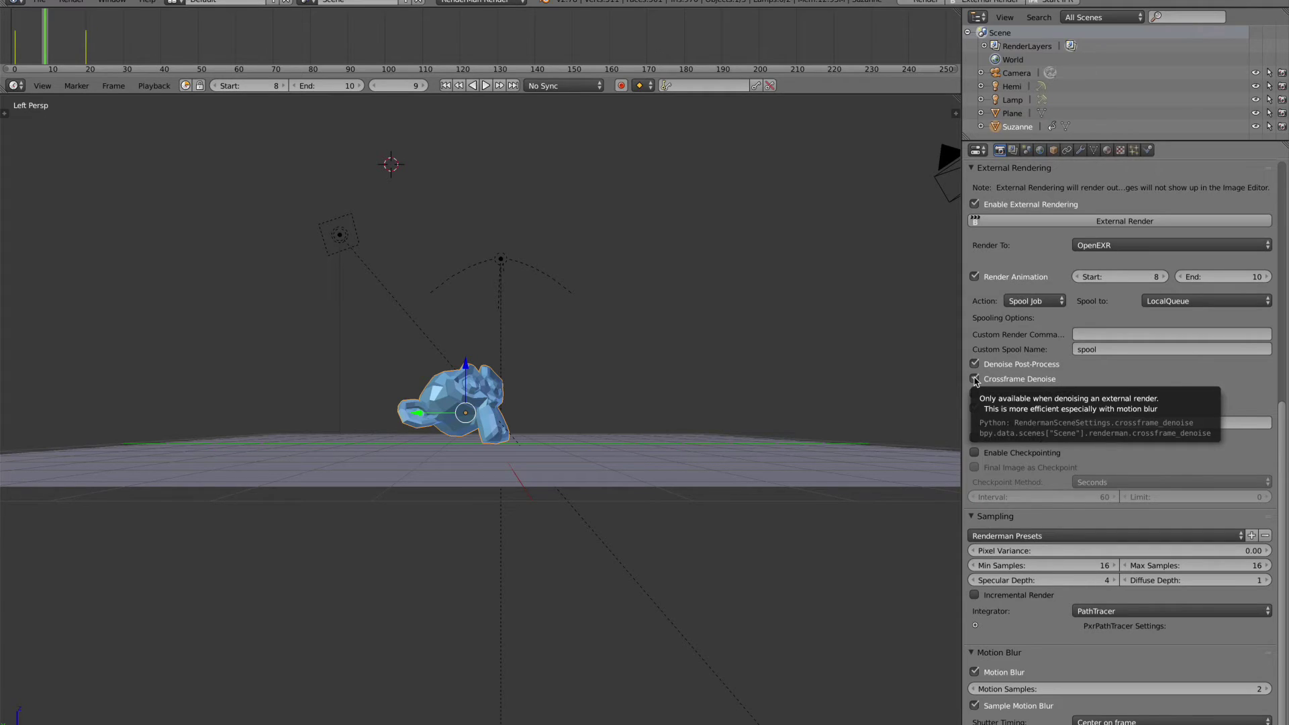
{"action": "left_click", "coordinate": [1004, 5]}
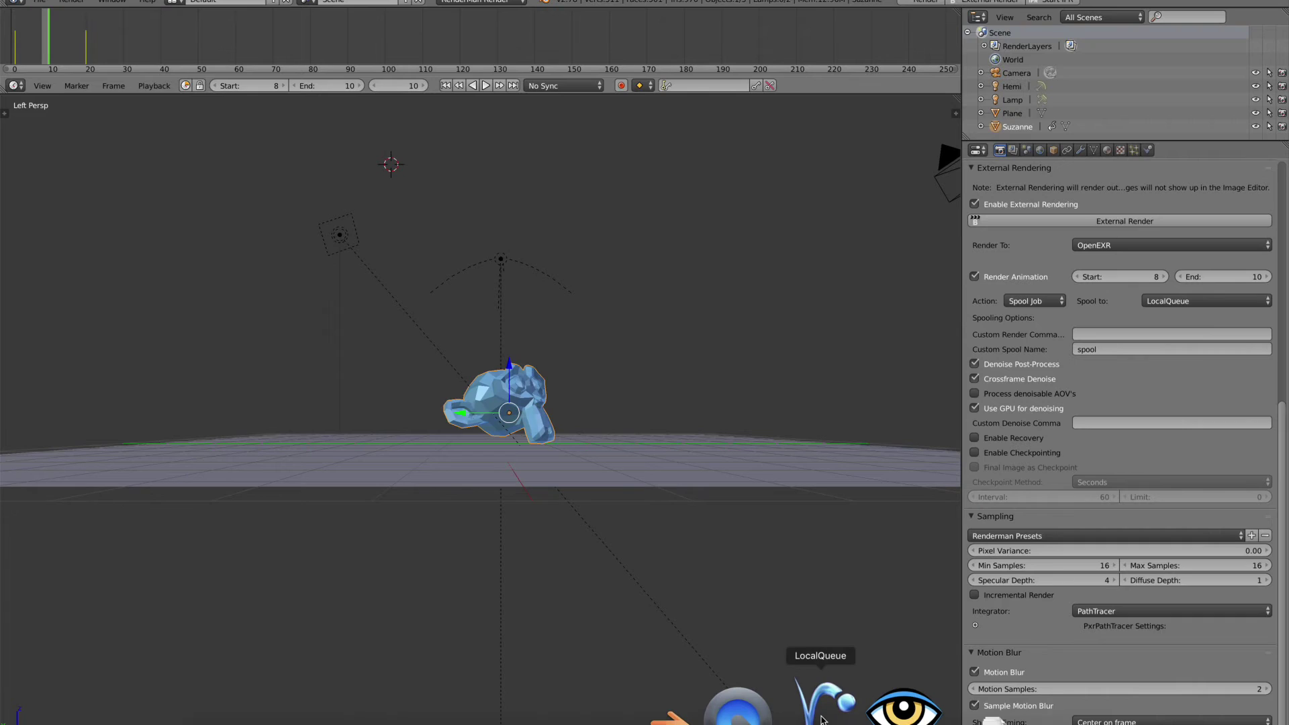
{"action": "left_click", "coordinate": [822, 713]}
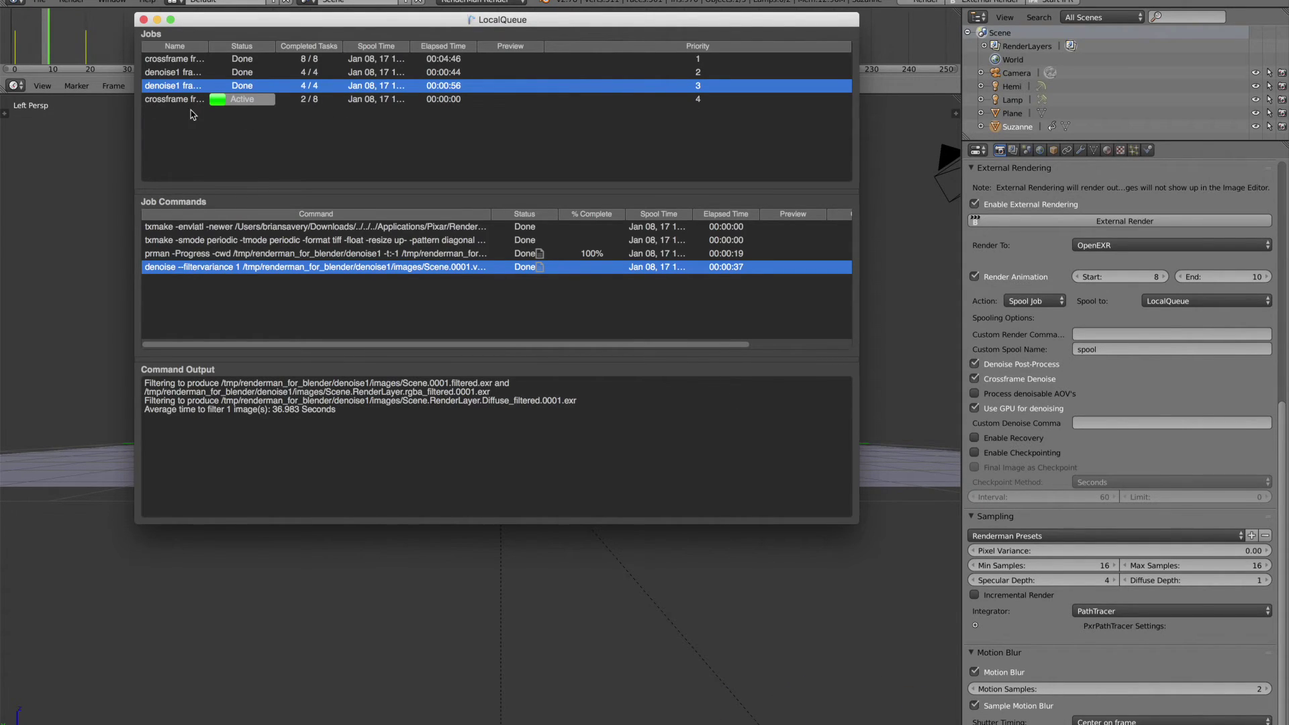
{"action": "left_click", "coordinate": [191, 98]}
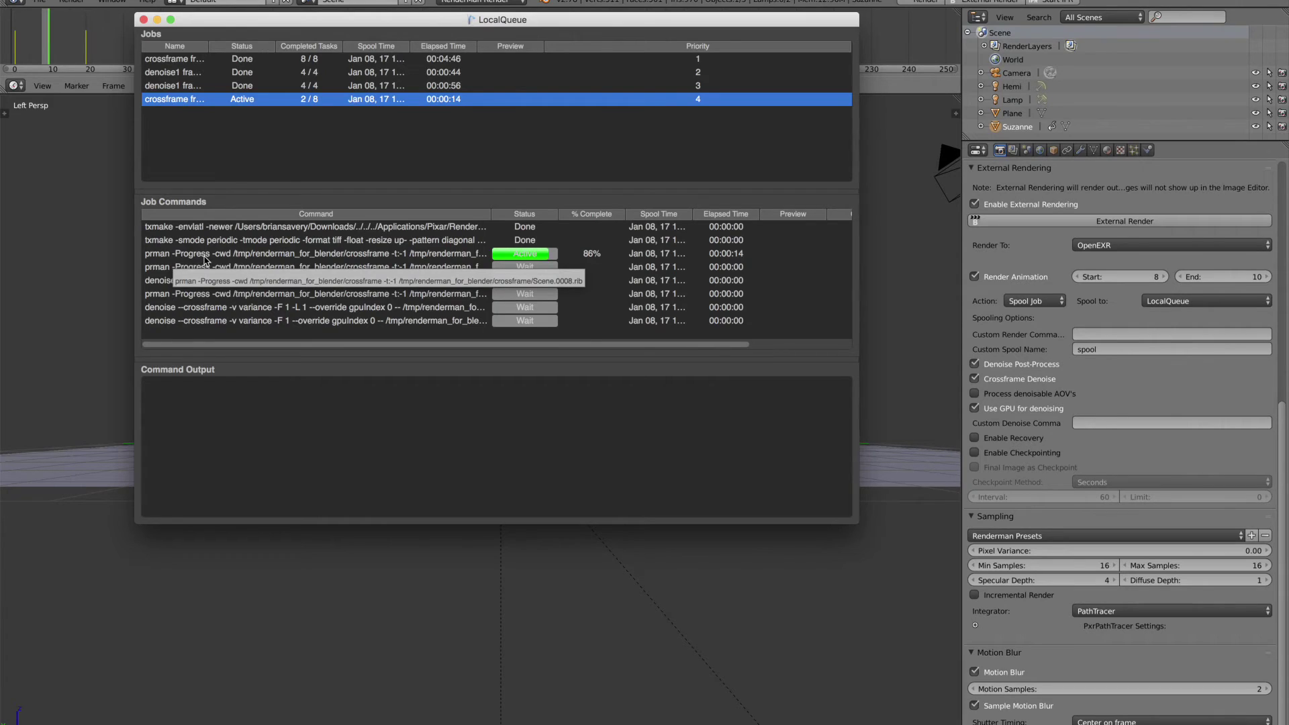
{"action": "left_click", "coordinate": [291, 254]}
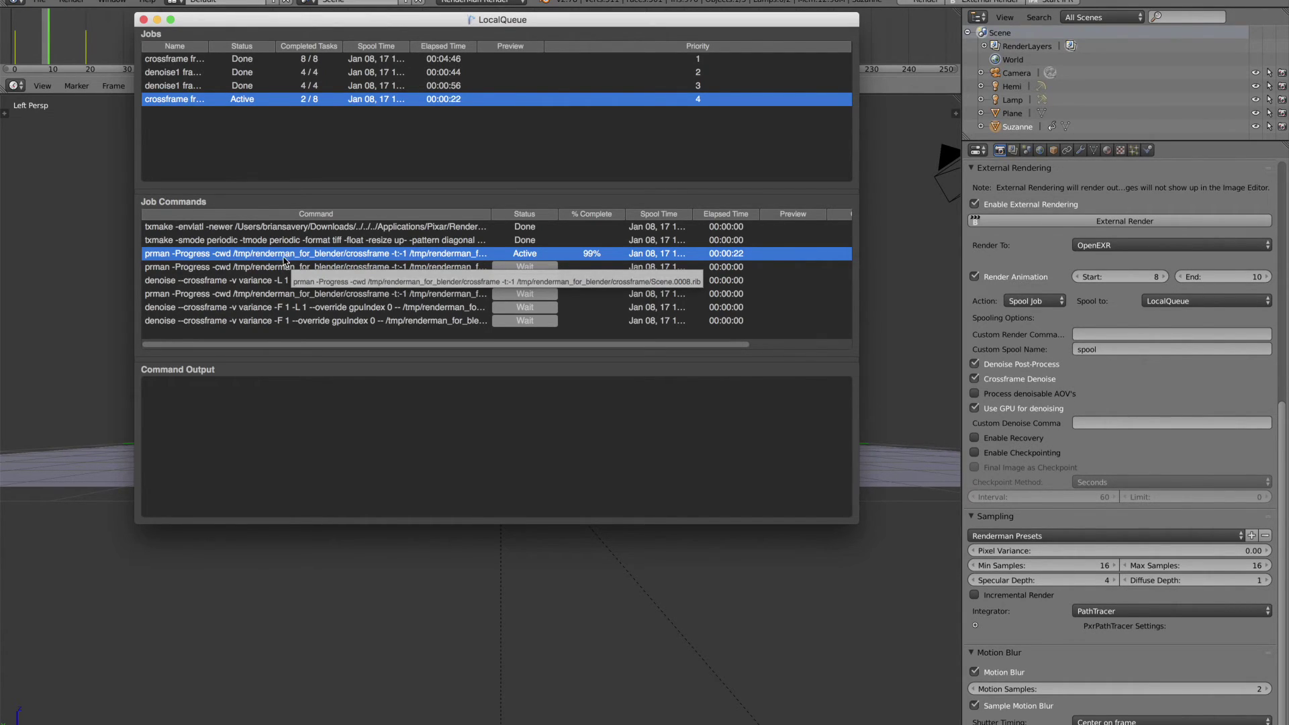
{"action": "left_click", "coordinate": [271, 268]}
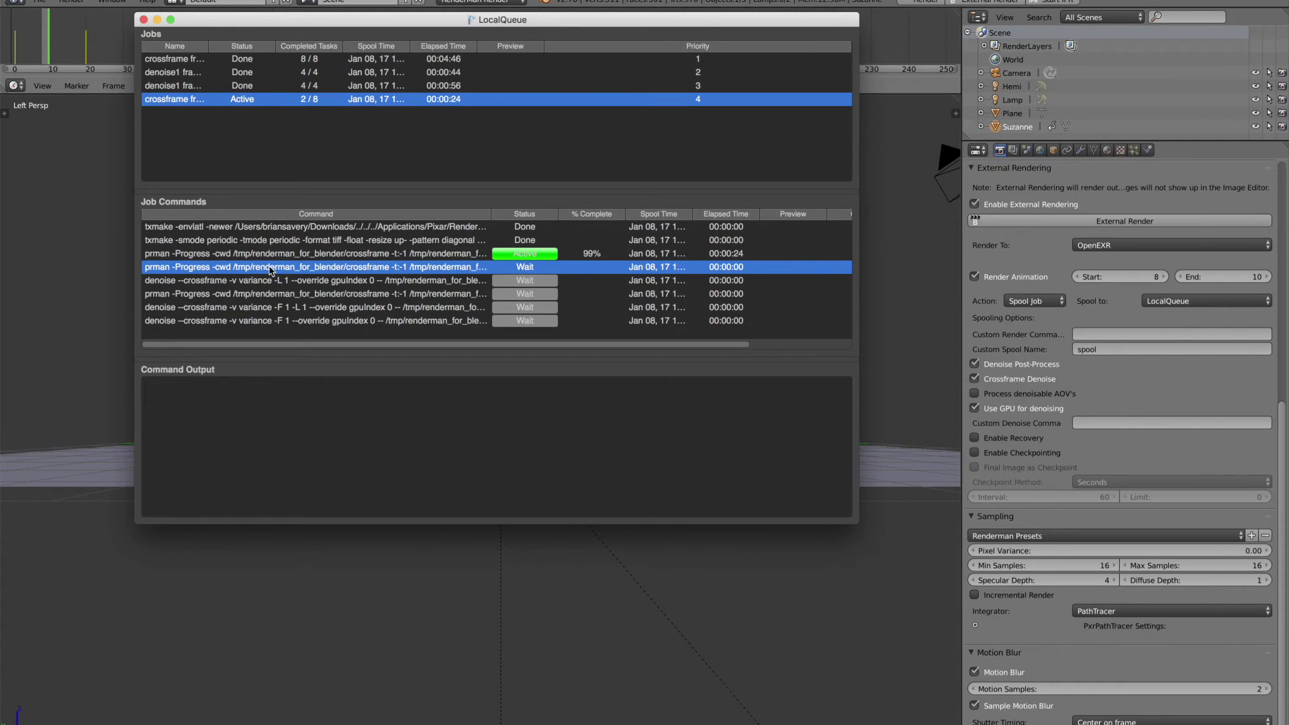
{"action": "left_click", "coordinate": [262, 281]}
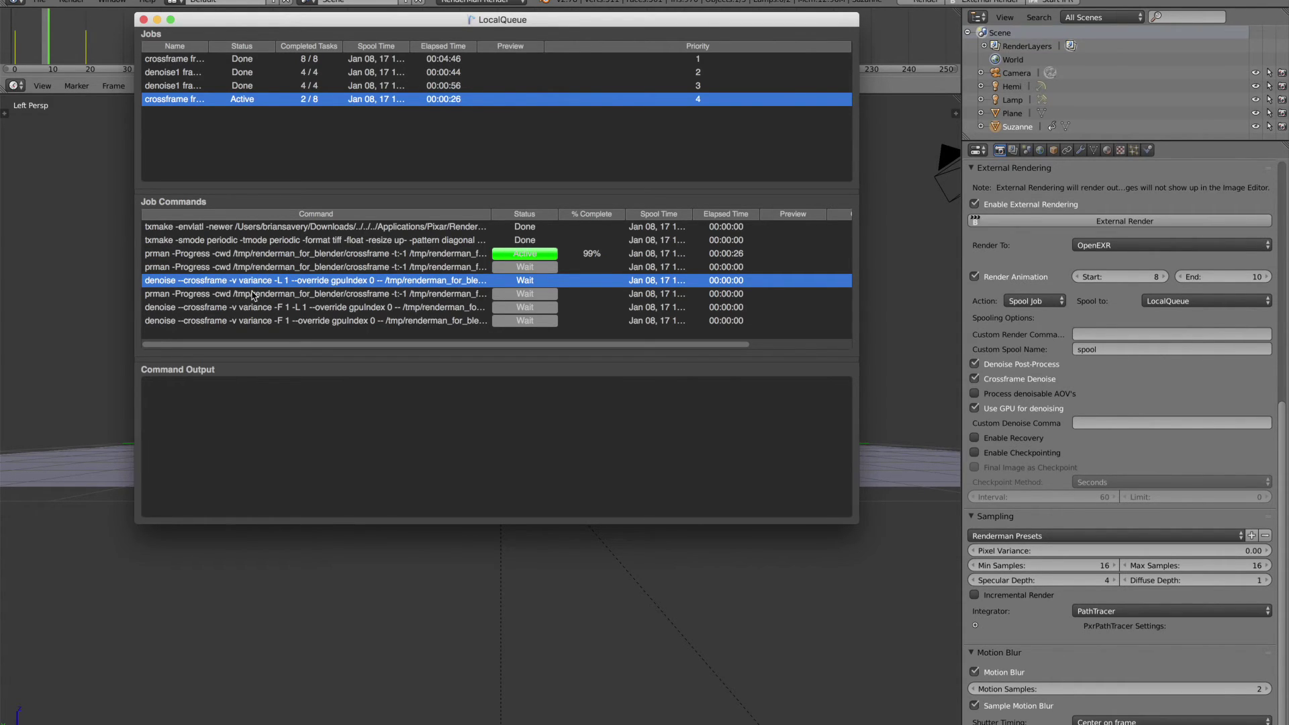
{"action": "left_click", "coordinate": [253, 296]}
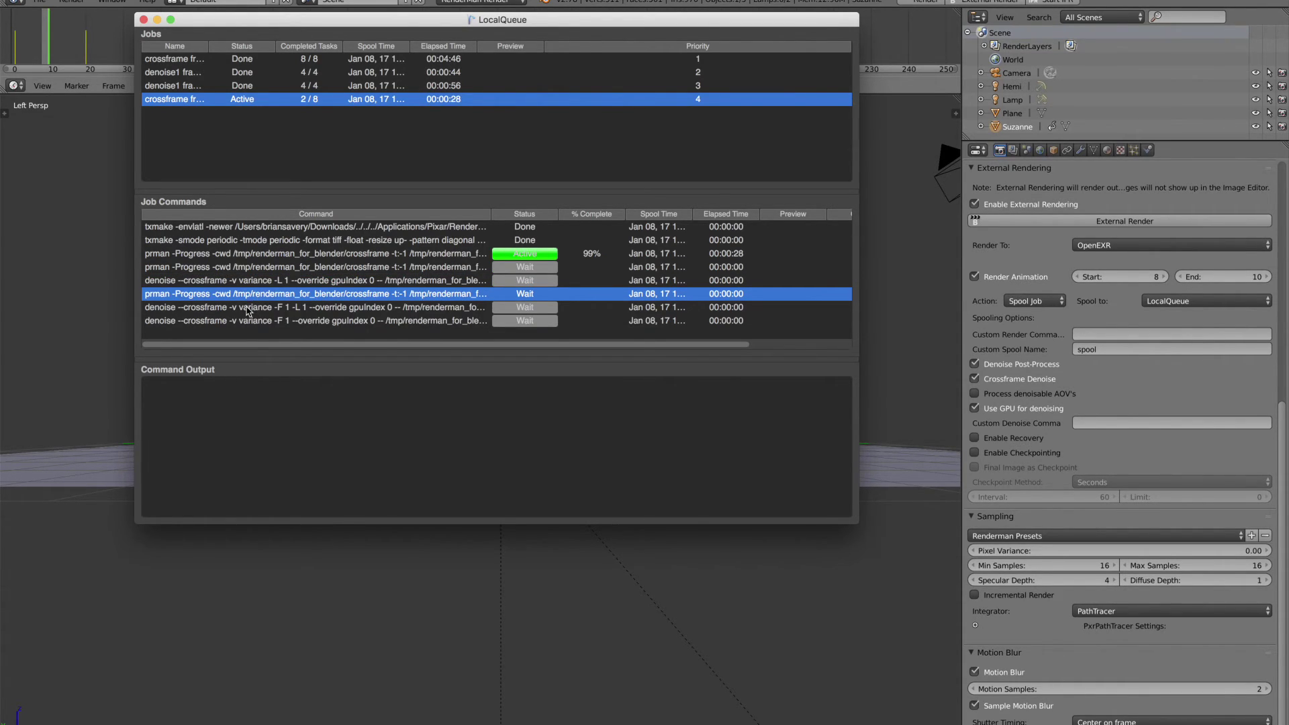
{"action": "left_click", "coordinate": [247, 309]}
{"action": "left_click", "coordinate": [244, 321]}
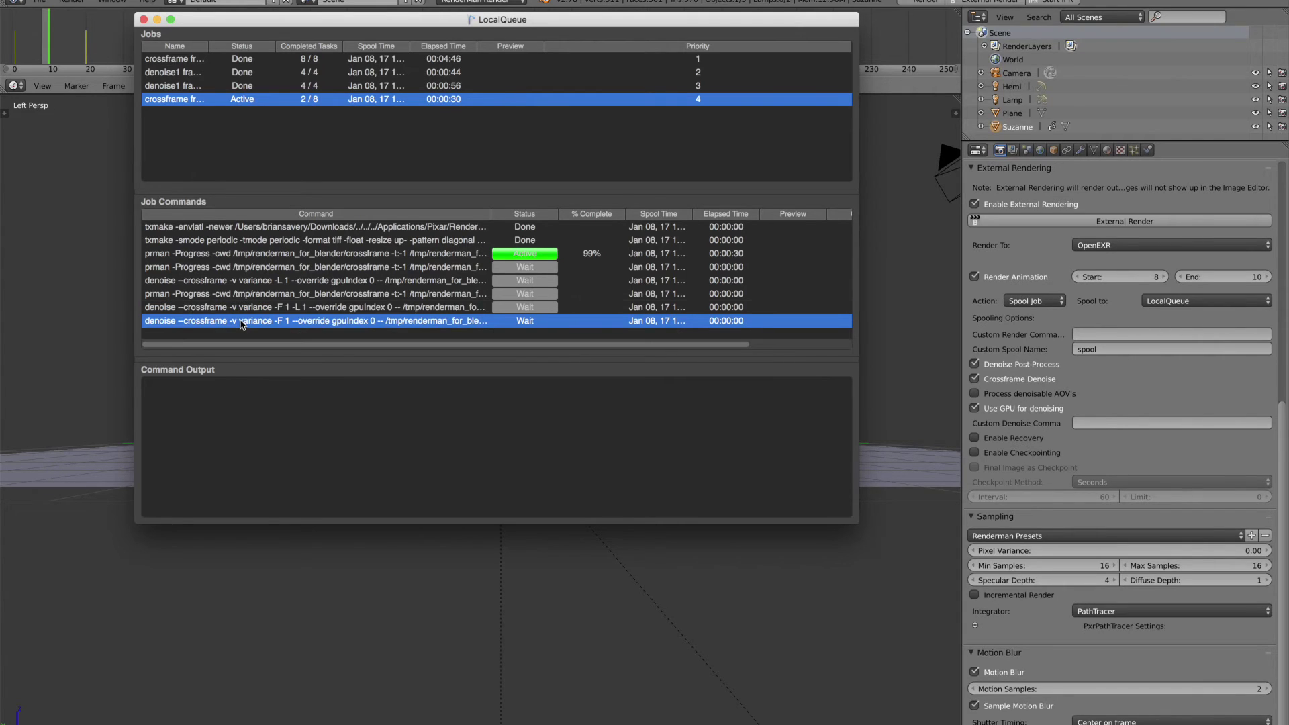
{"action": "left_click", "coordinate": [248, 309]}
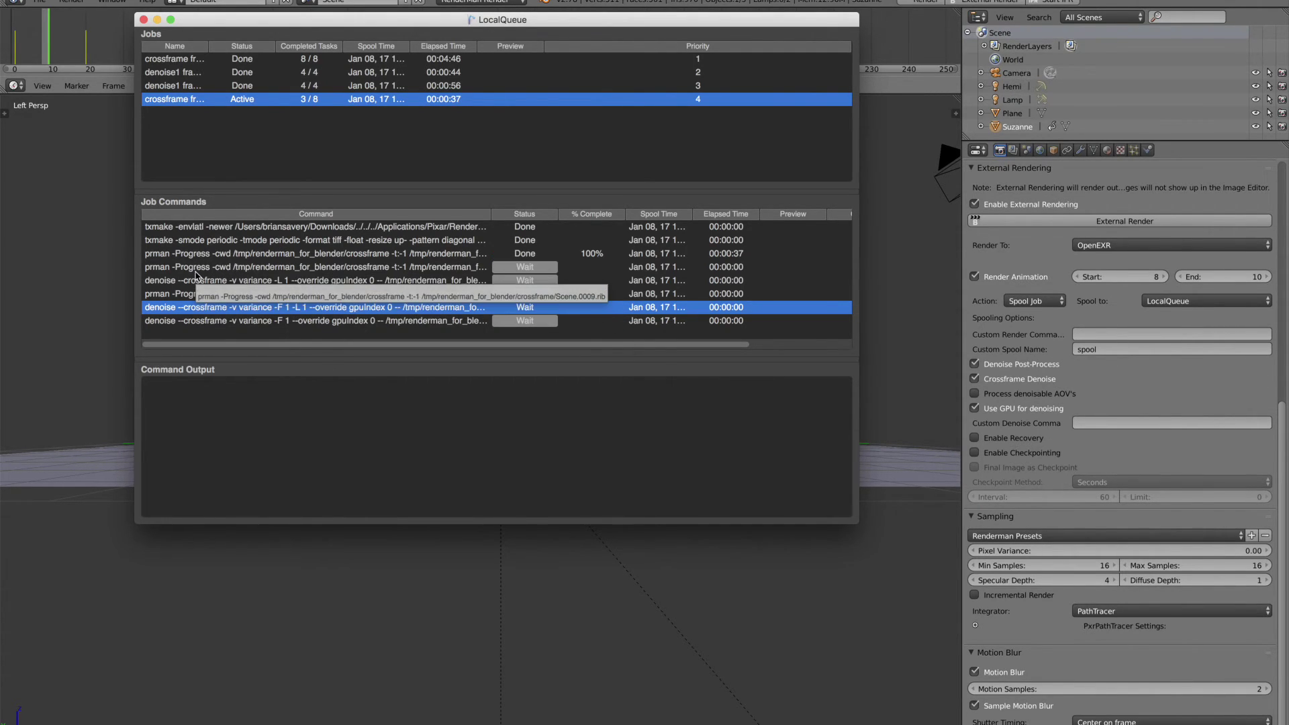
{"action": "left_click", "coordinate": [197, 284]}
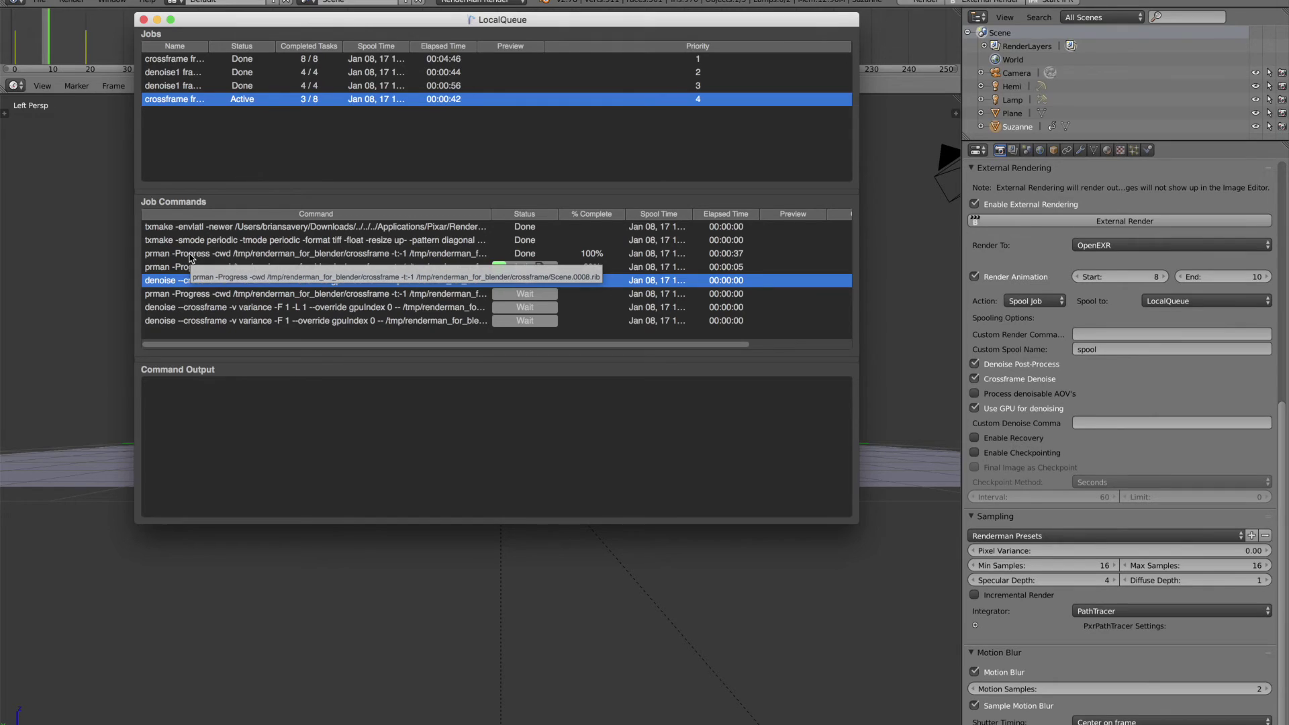
{"action": "left_click", "coordinate": [190, 258]}
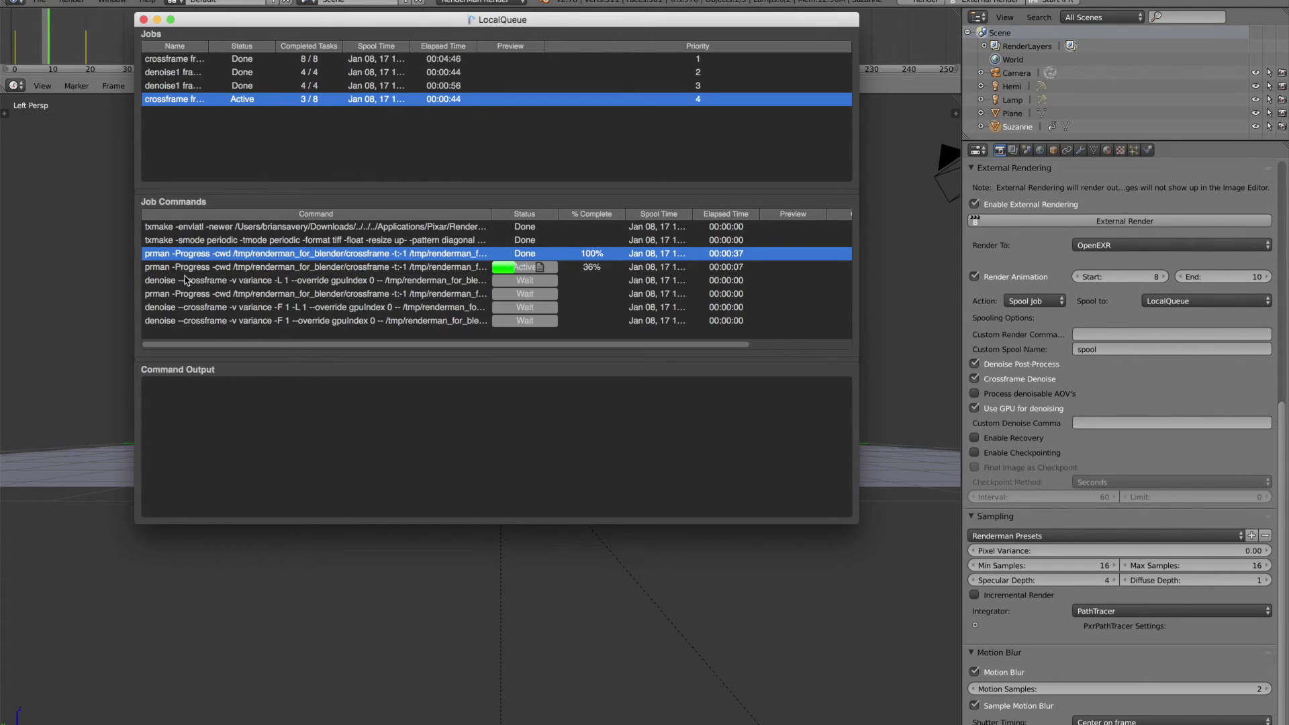
{"action": "left_click", "coordinate": [187, 281]}
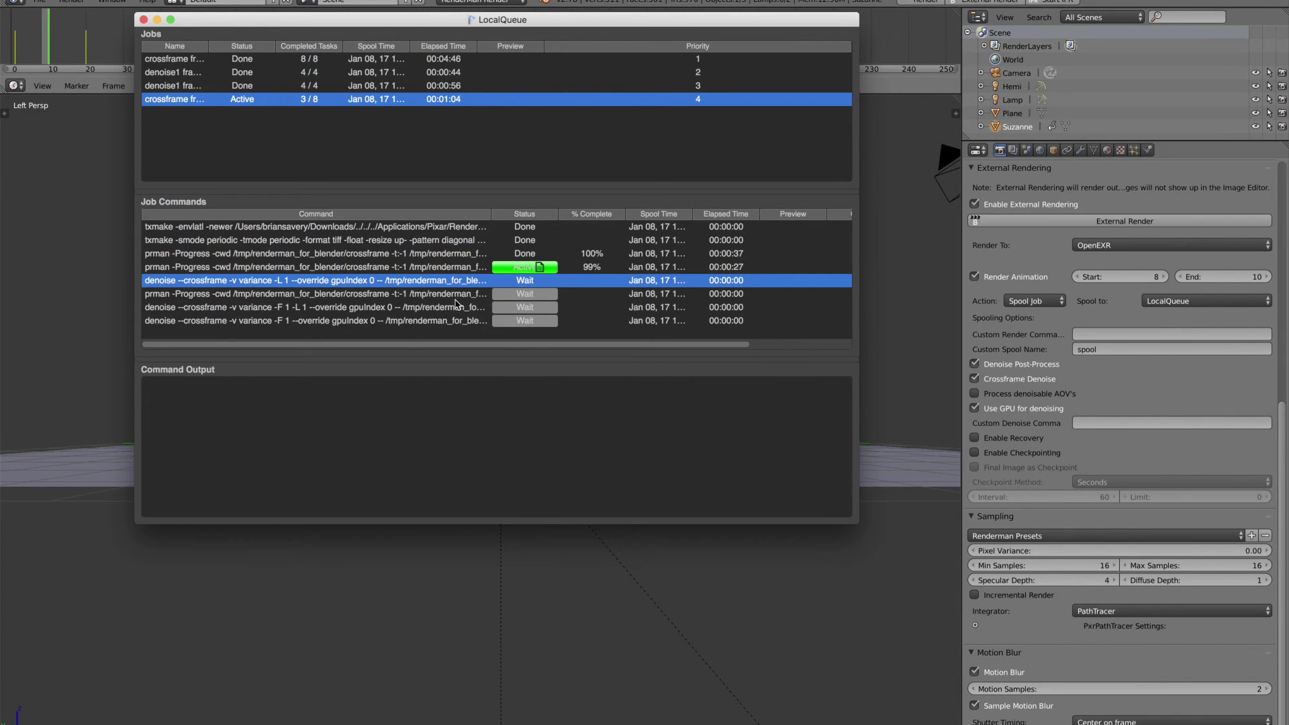
Compare the filtered exr frames 8, 9 and 10 in it, ending on frame 9
{"action": "left_click", "coordinate": [851, 698]}
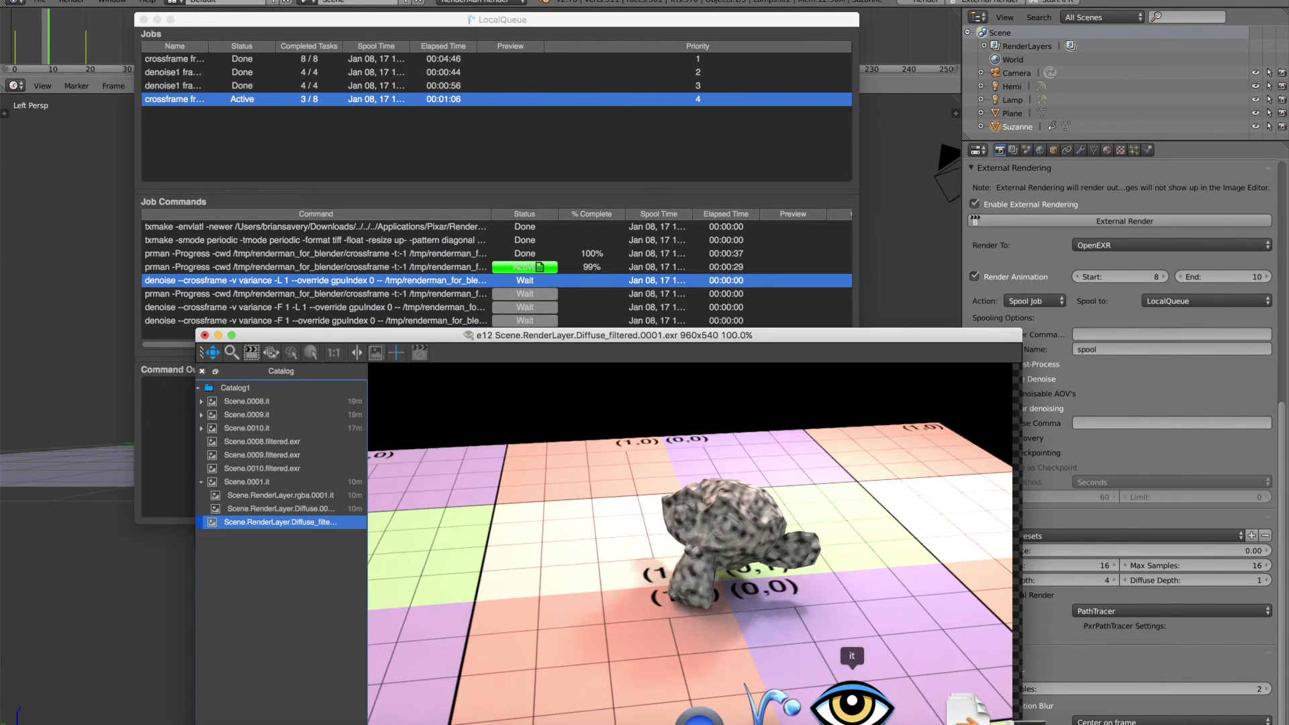
{"action": "left_click", "coordinate": [262, 458]}
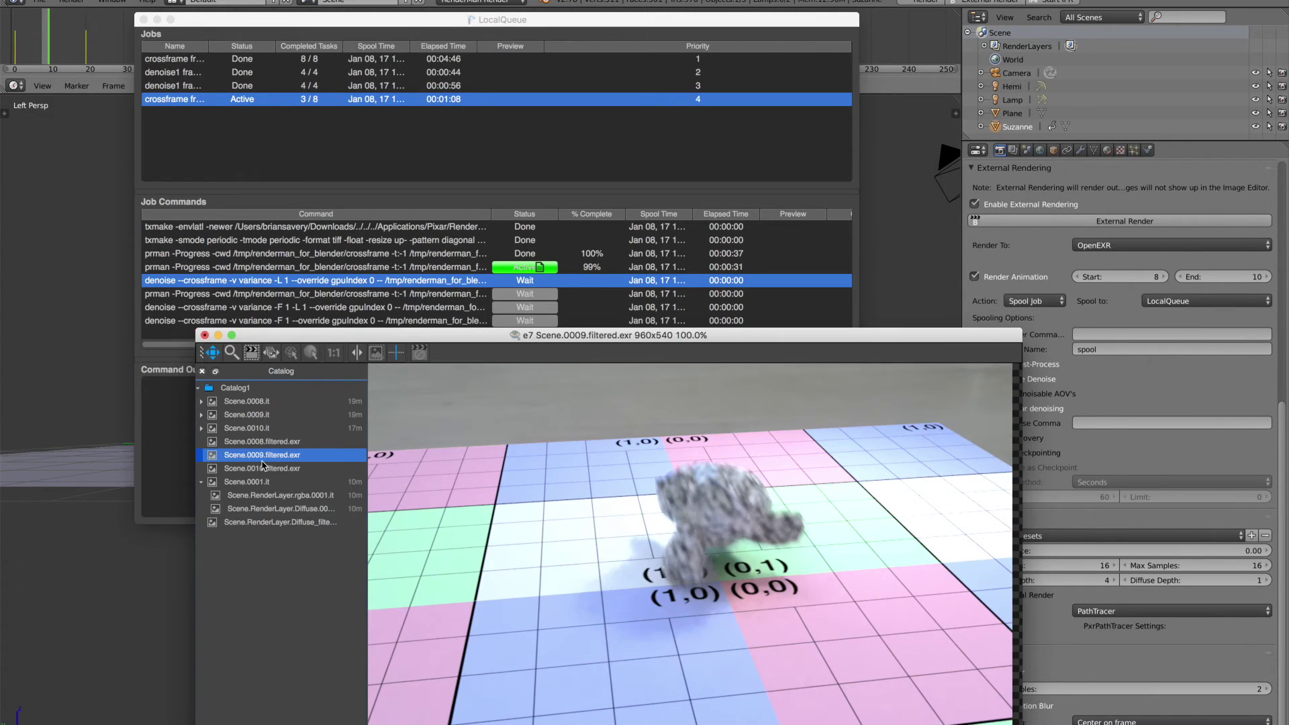
{"action": "left_click", "coordinate": [258, 442]}
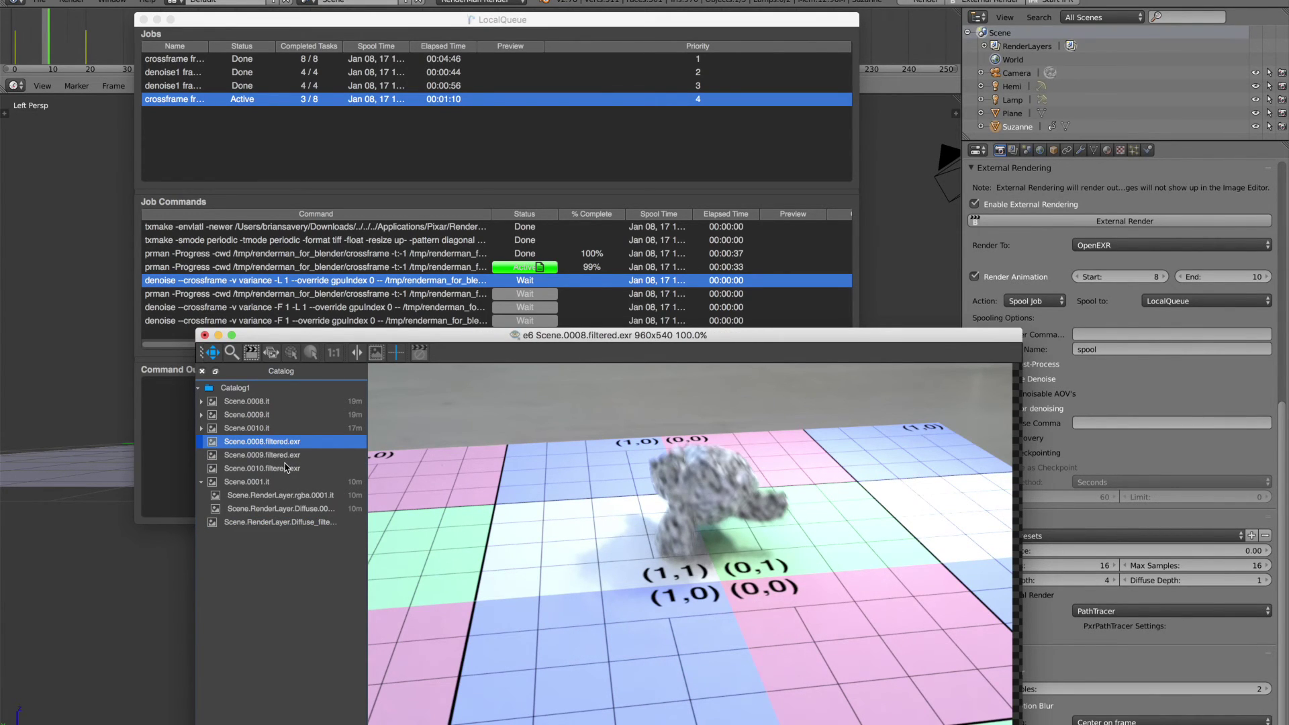
{"action": "scroll", "coordinate": [566, 492], "scroll_direction": "up", "scroll_amount": 5}
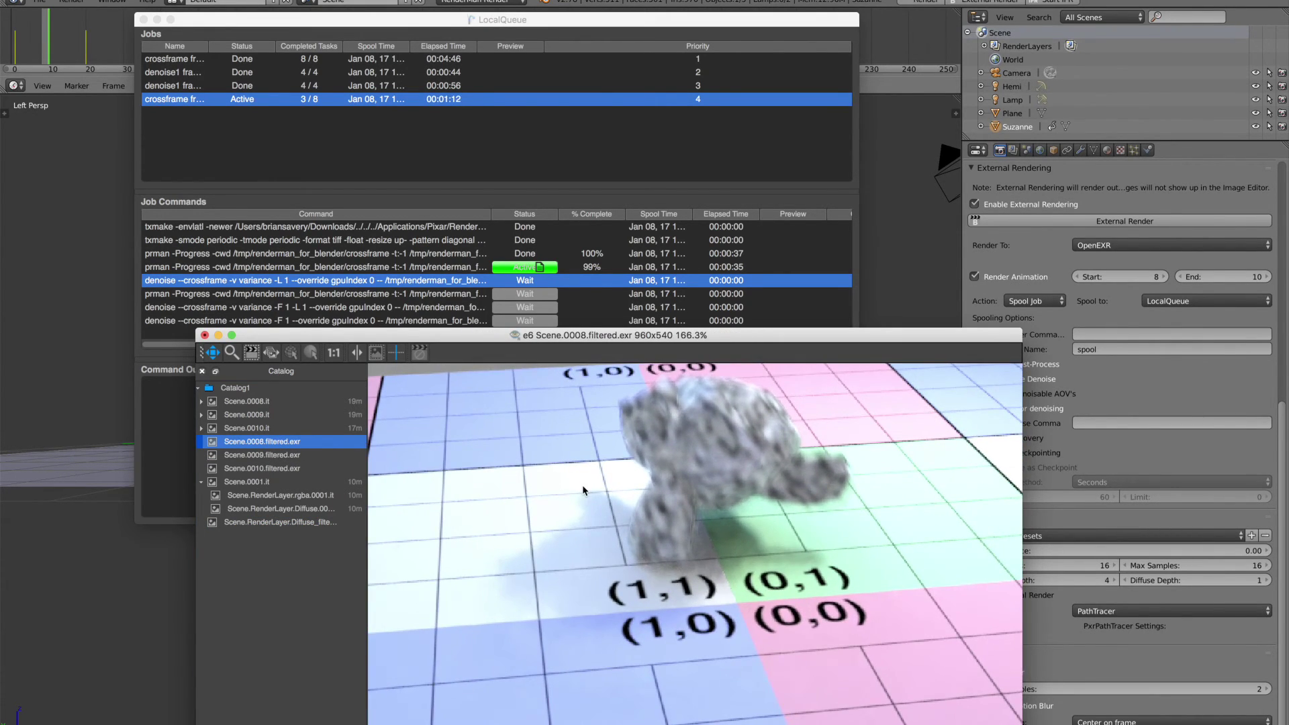
{"action": "scroll", "coordinate": [581, 484], "scroll_direction": "down", "scroll_amount": 2}
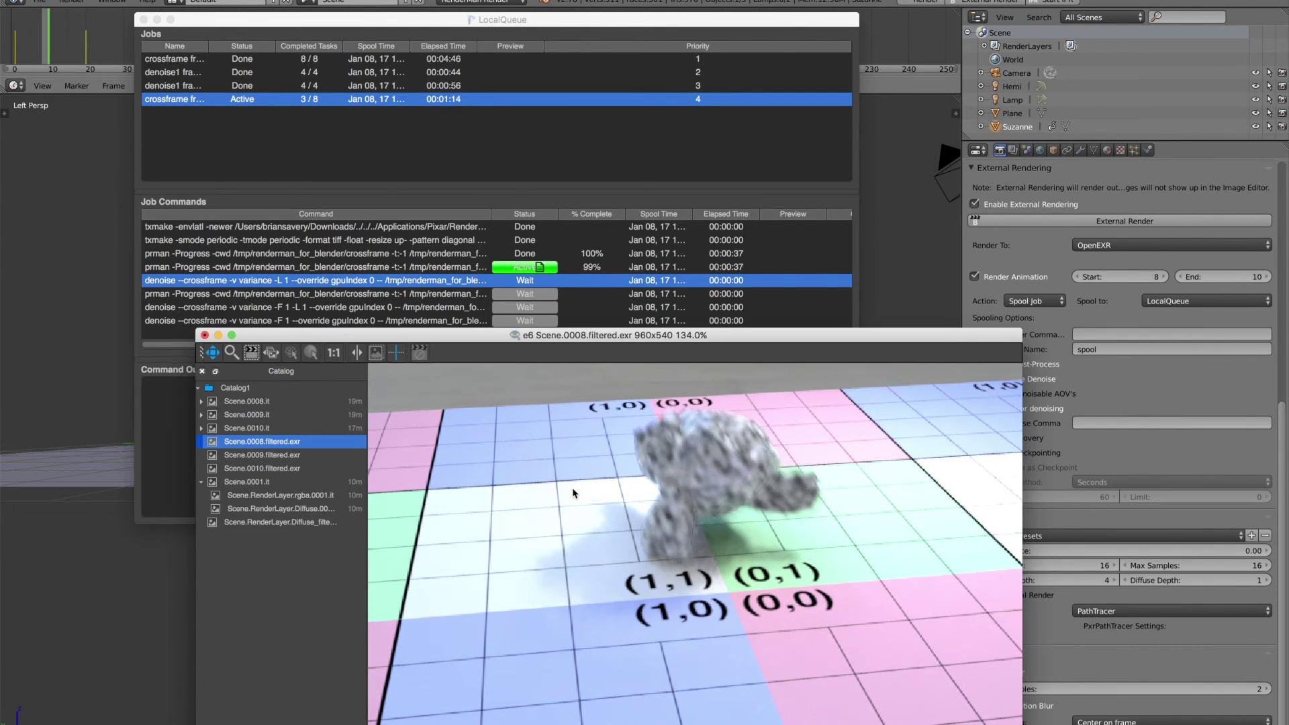
{"action": "scroll", "coordinate": [572, 487], "scroll_direction": "down", "scroll_amount": 1}
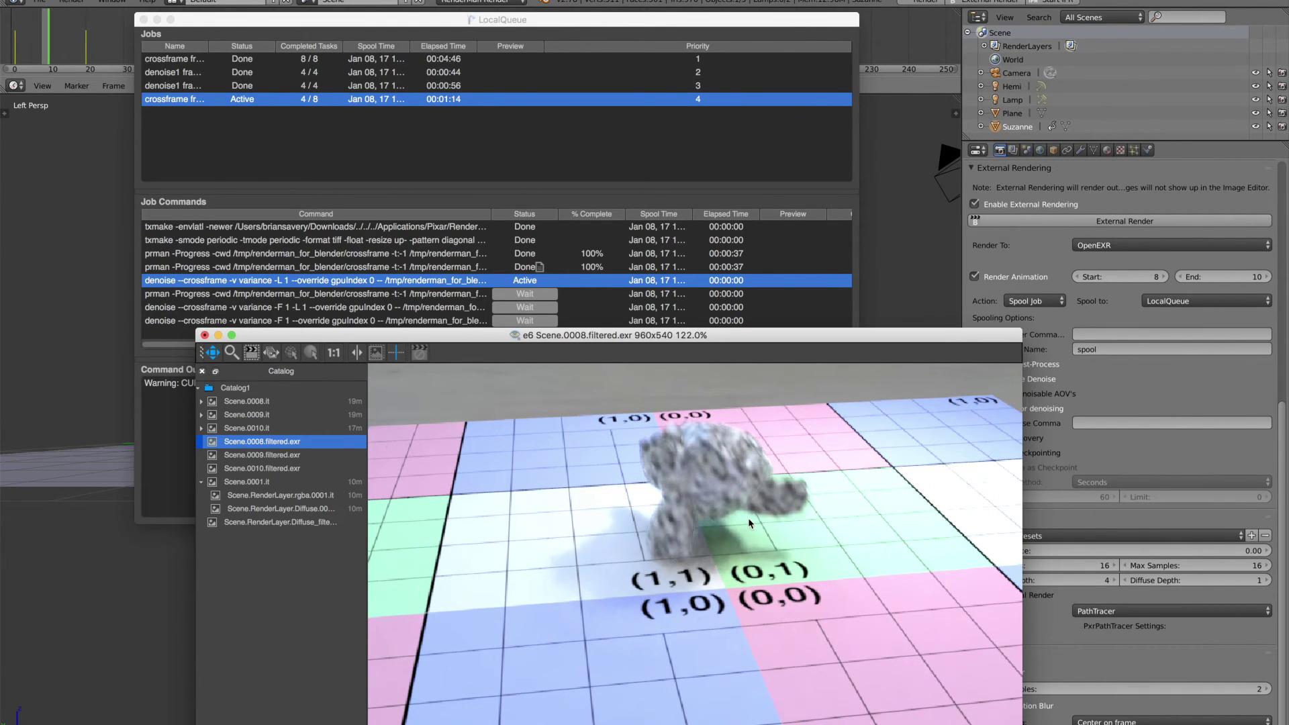
{"action": "left_click", "coordinate": [296, 456]}
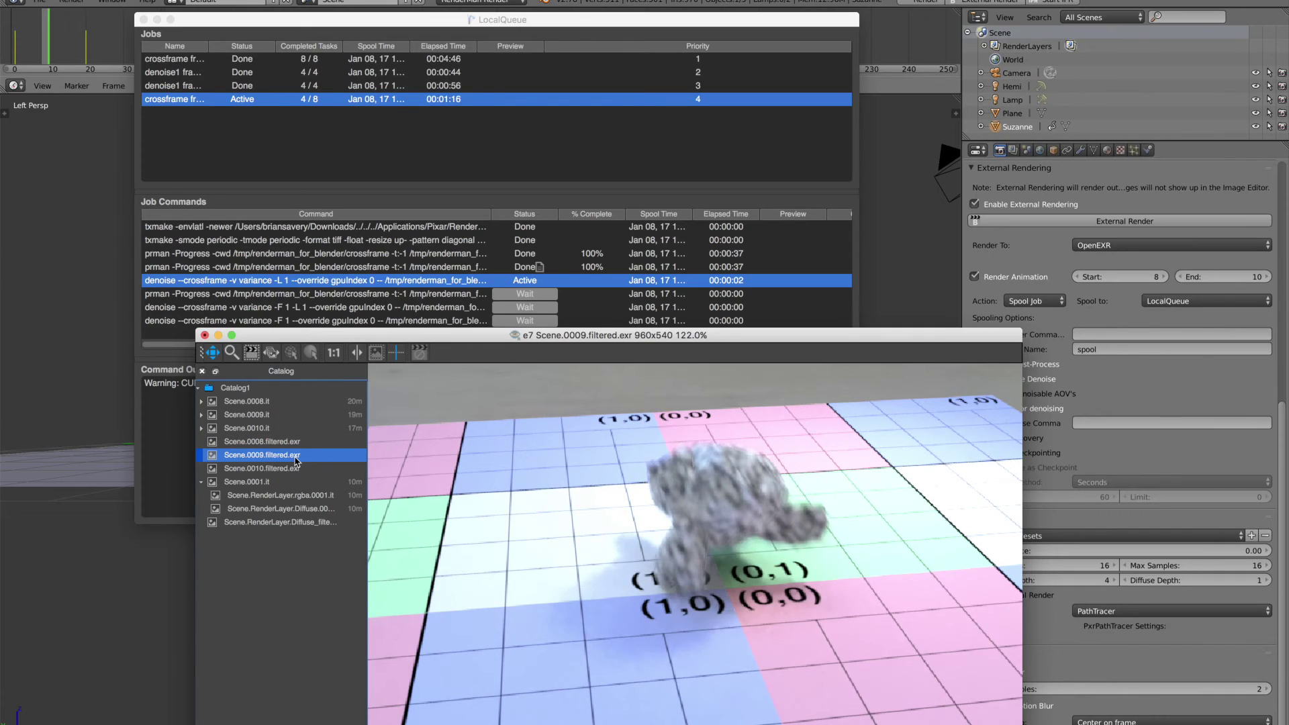
{"action": "left_click", "coordinate": [283, 470]}
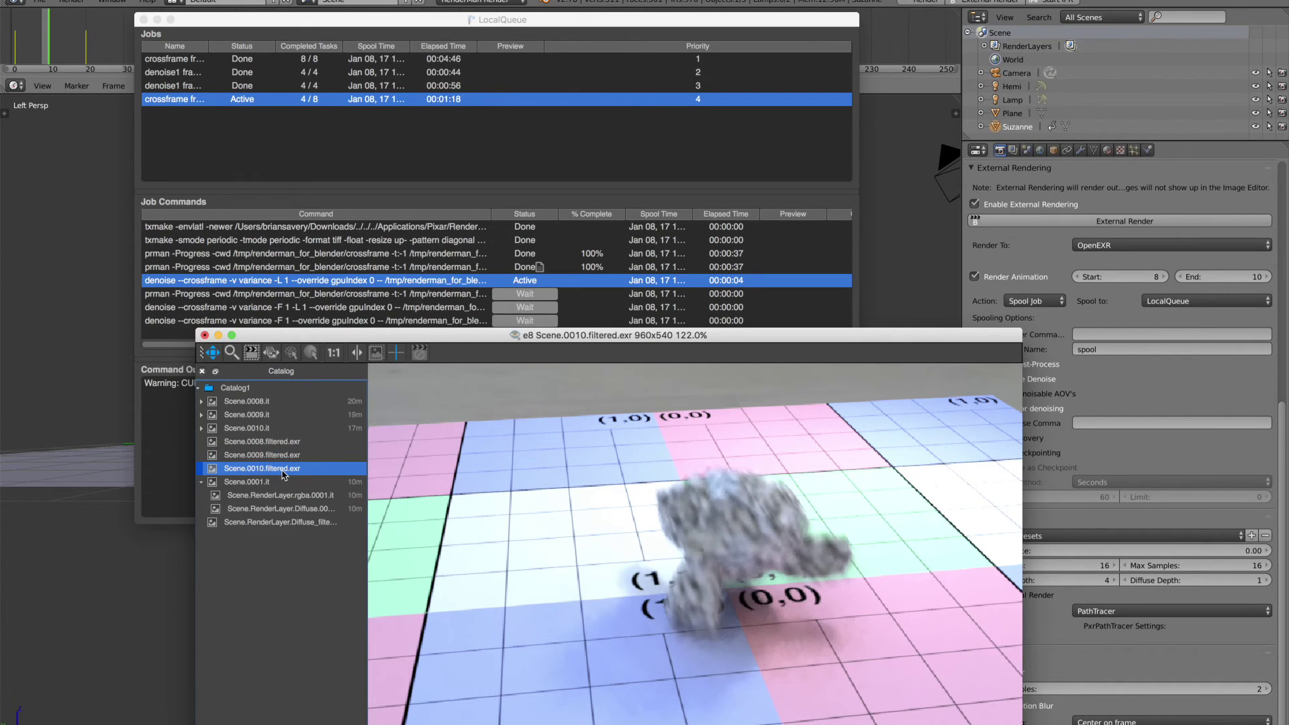
{"action": "left_click", "coordinate": [282, 456]}
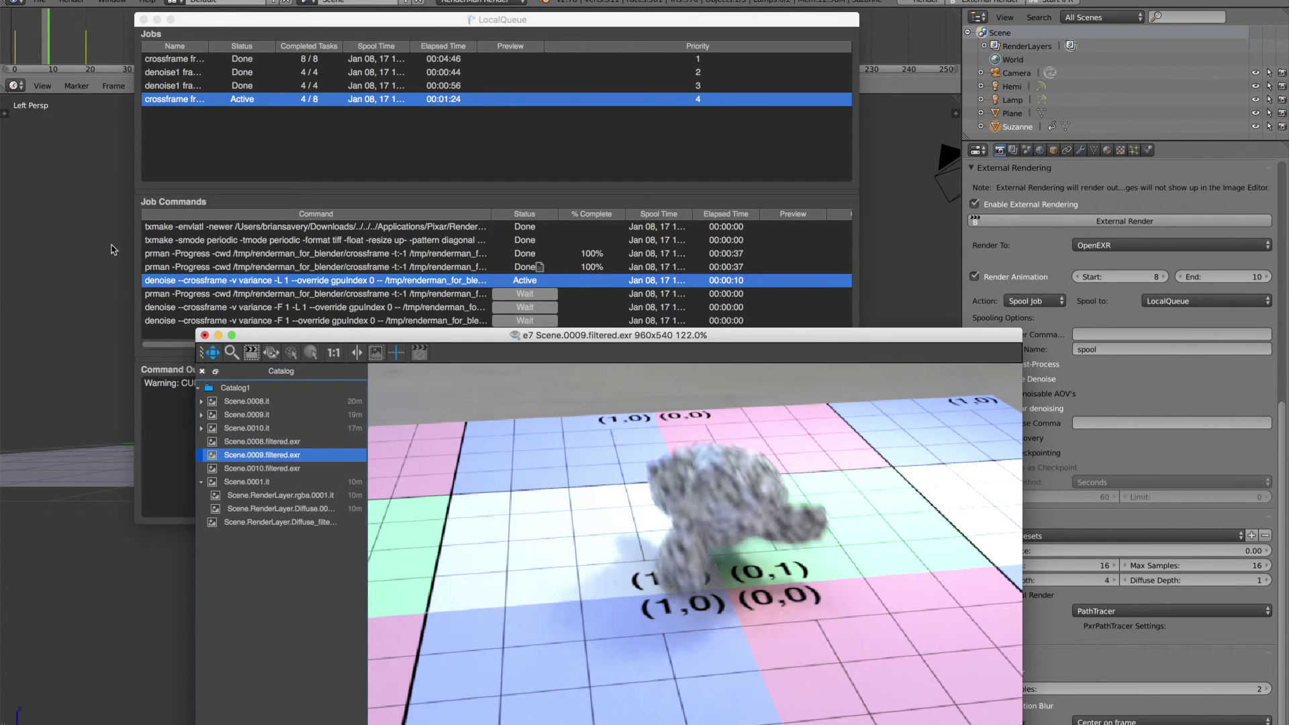
Show the running crossframe job's commands in LocalQueue, then hide it to return to Blender
{"action": "left_click", "coordinate": [269, 156]}
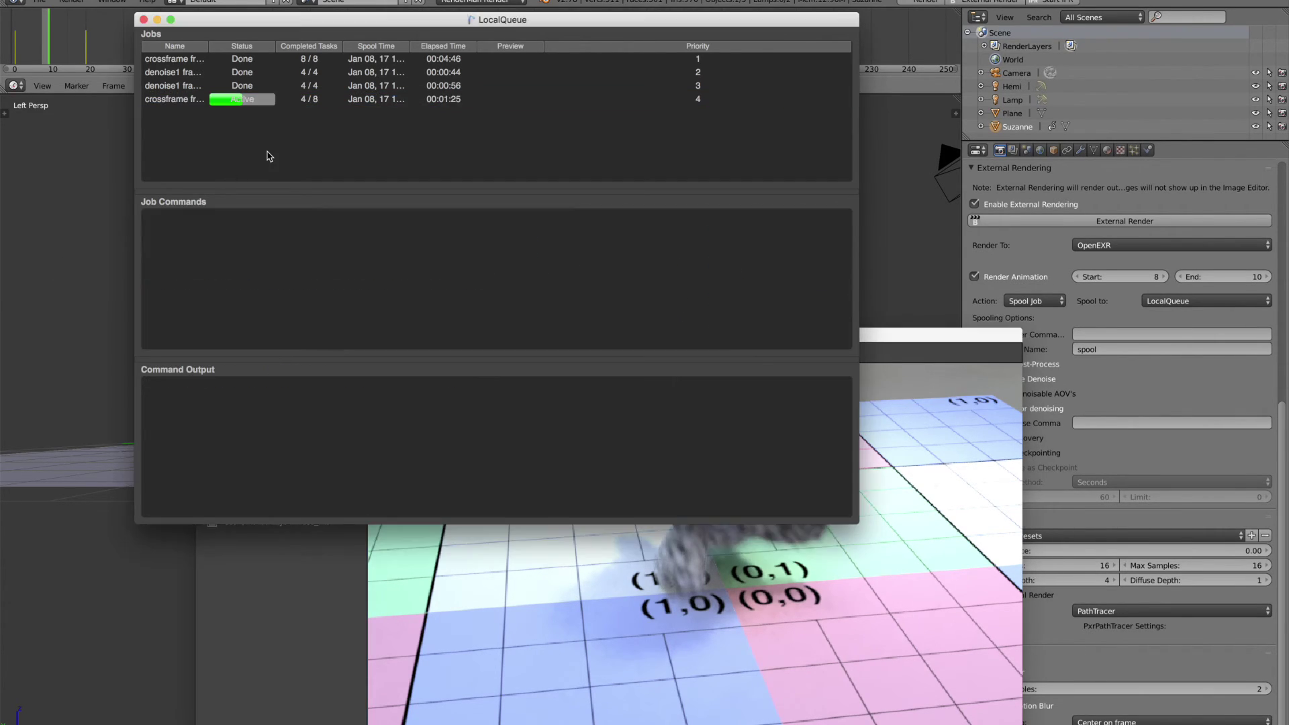
{"action": "left_click", "coordinate": [193, 100]}
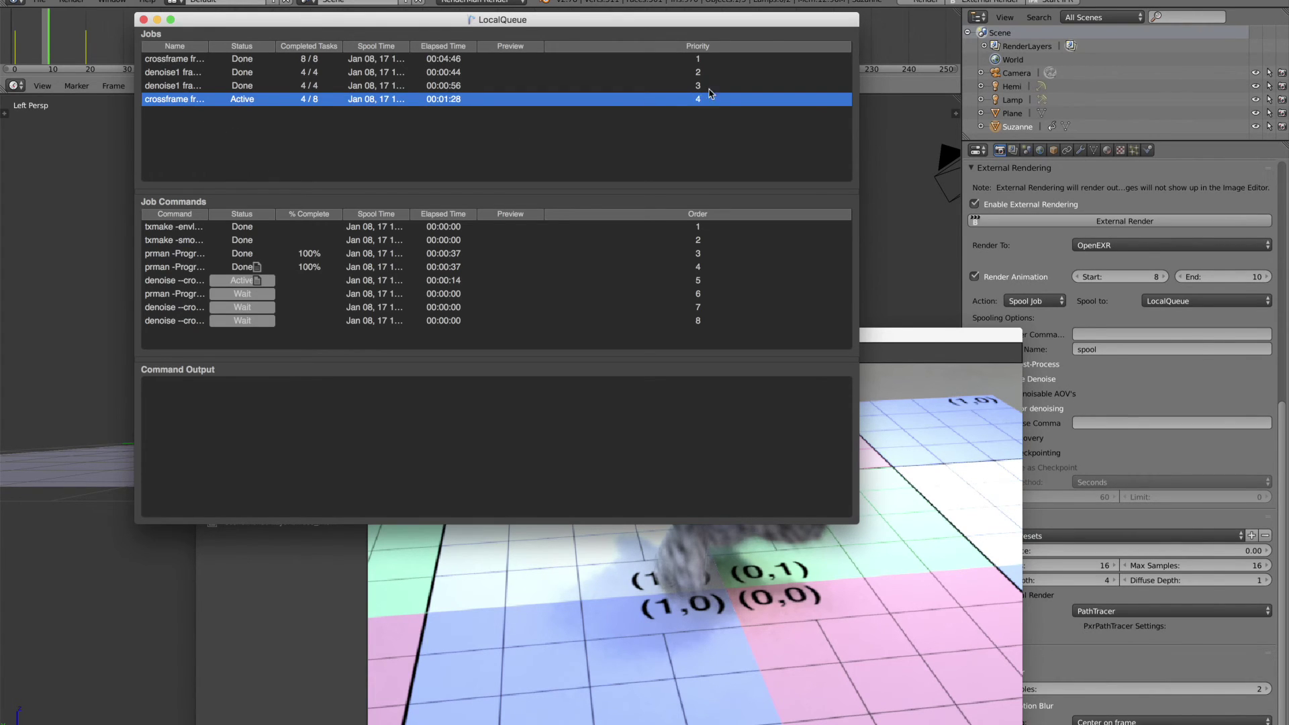
{"action": "key", "text": "super+Tab"}
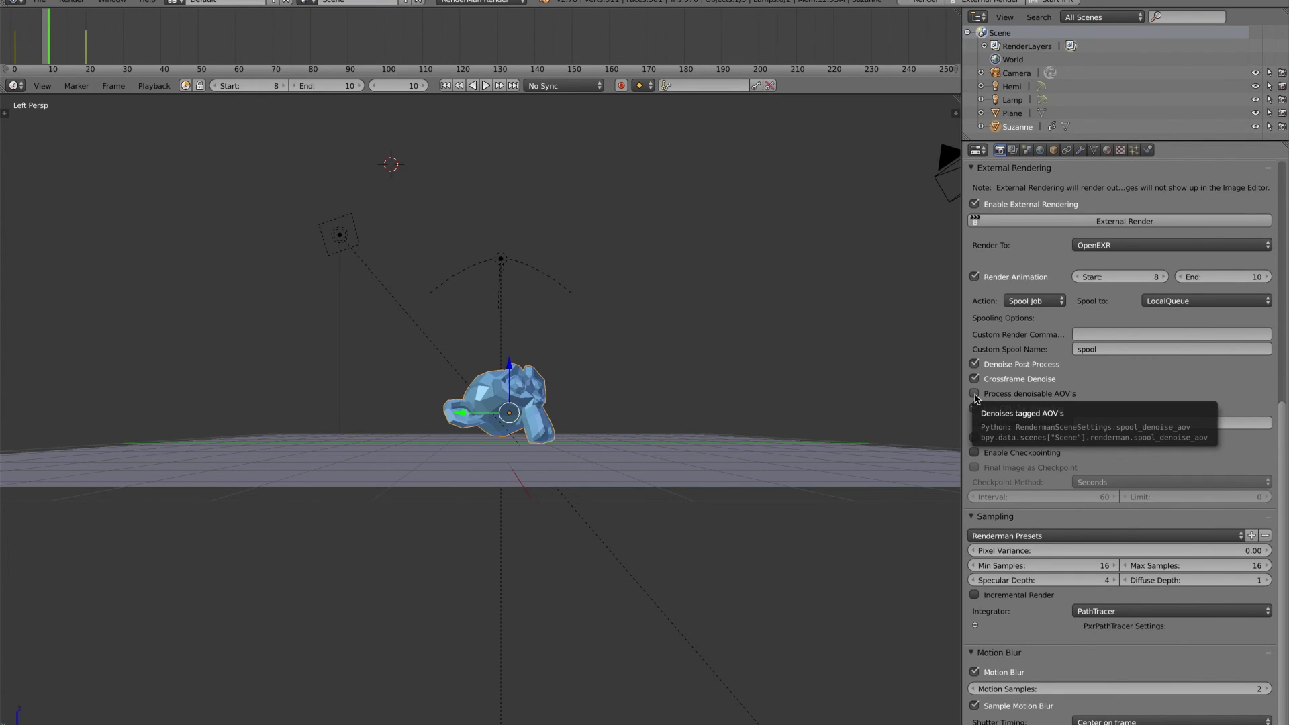
Enable Process denoisable AOV's and add a Diffuse AOV pass alongside rgba in Render Layers
{"action": "left_click", "coordinate": [975, 395]}
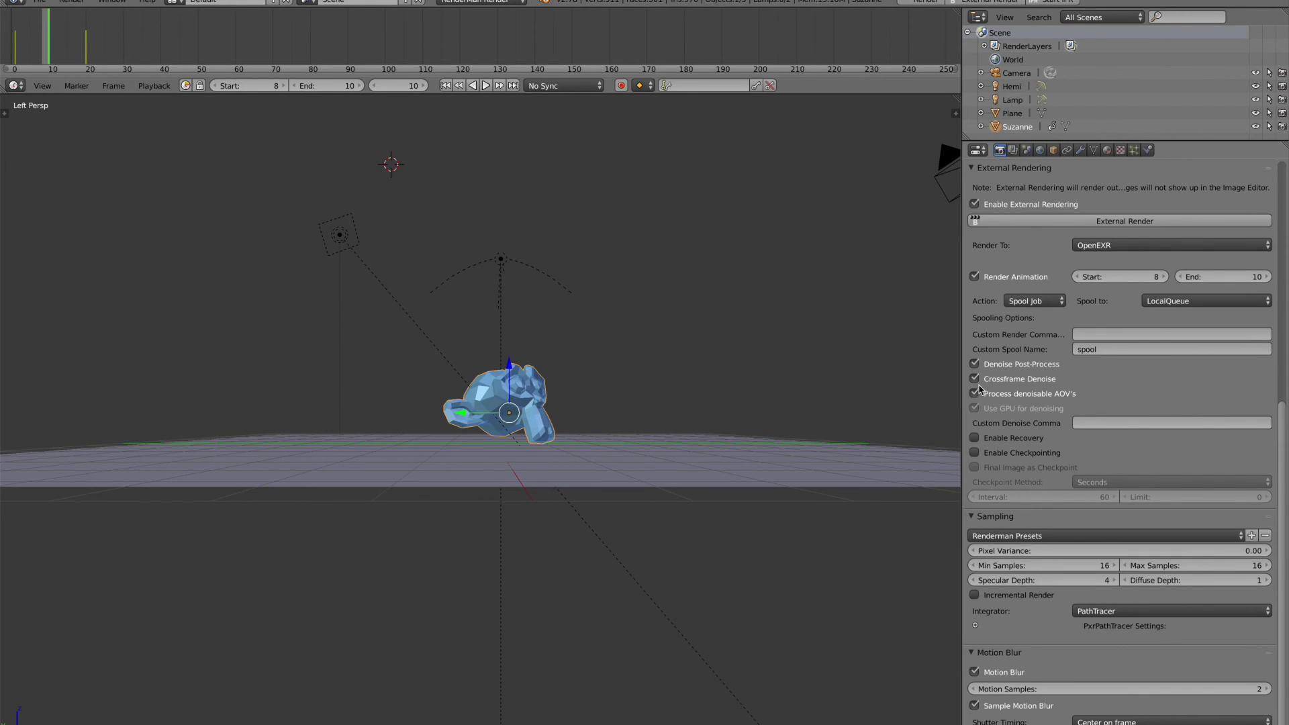
{"action": "left_click", "coordinate": [1013, 150]}
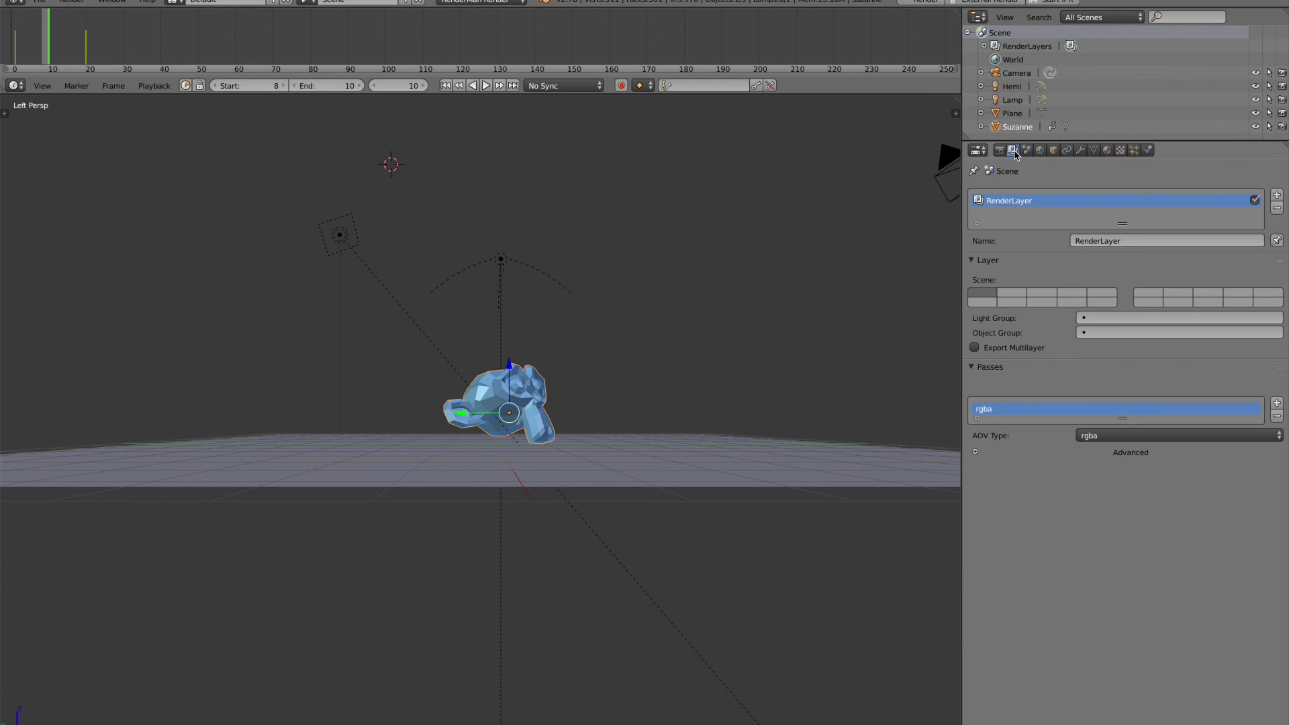
{"action": "left_click", "coordinate": [1276, 402]}
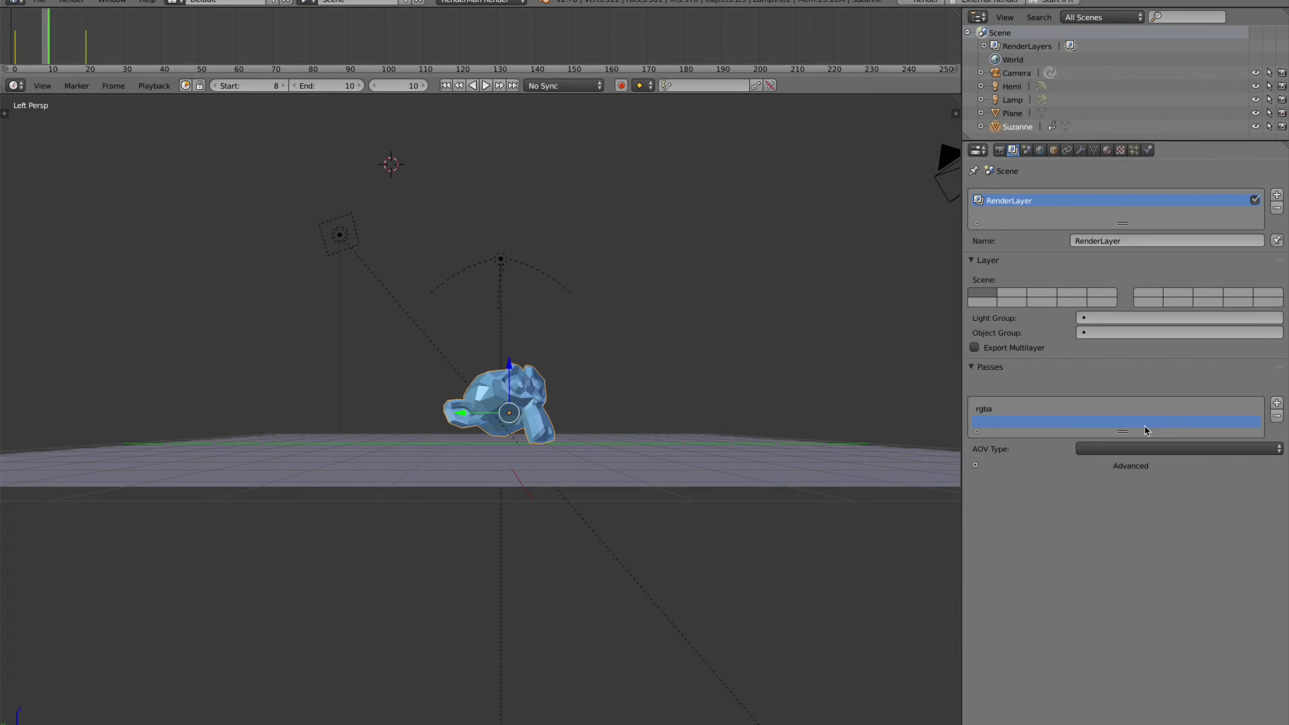
{"action": "left_click", "coordinate": [1126, 448]}
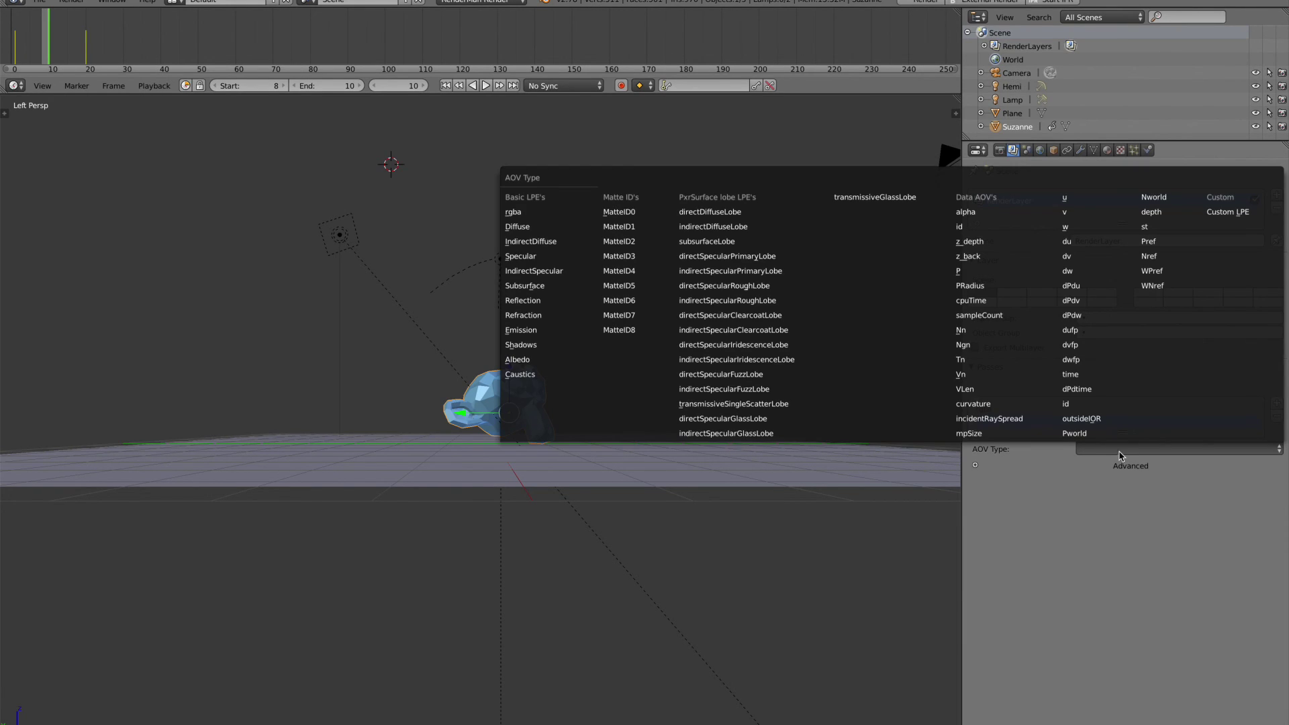
{"action": "left_click", "coordinate": [521, 228]}
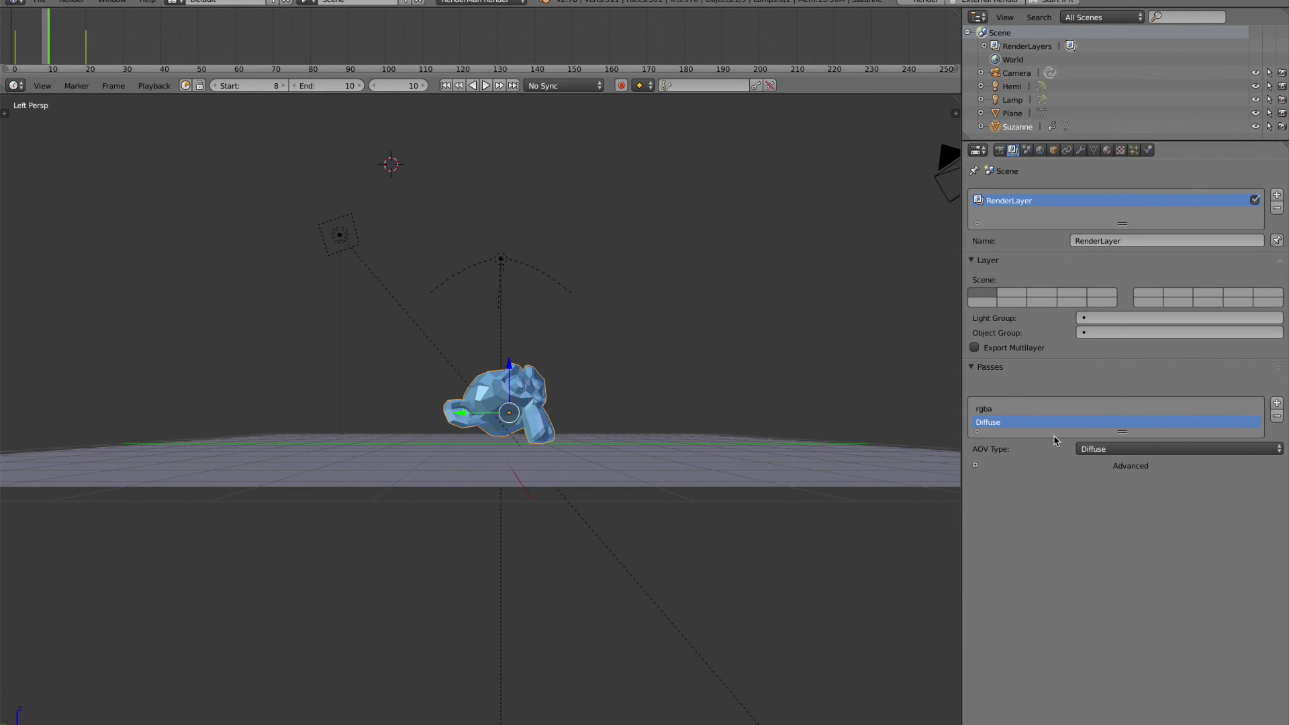
{"action": "left_click", "coordinate": [974, 467]}
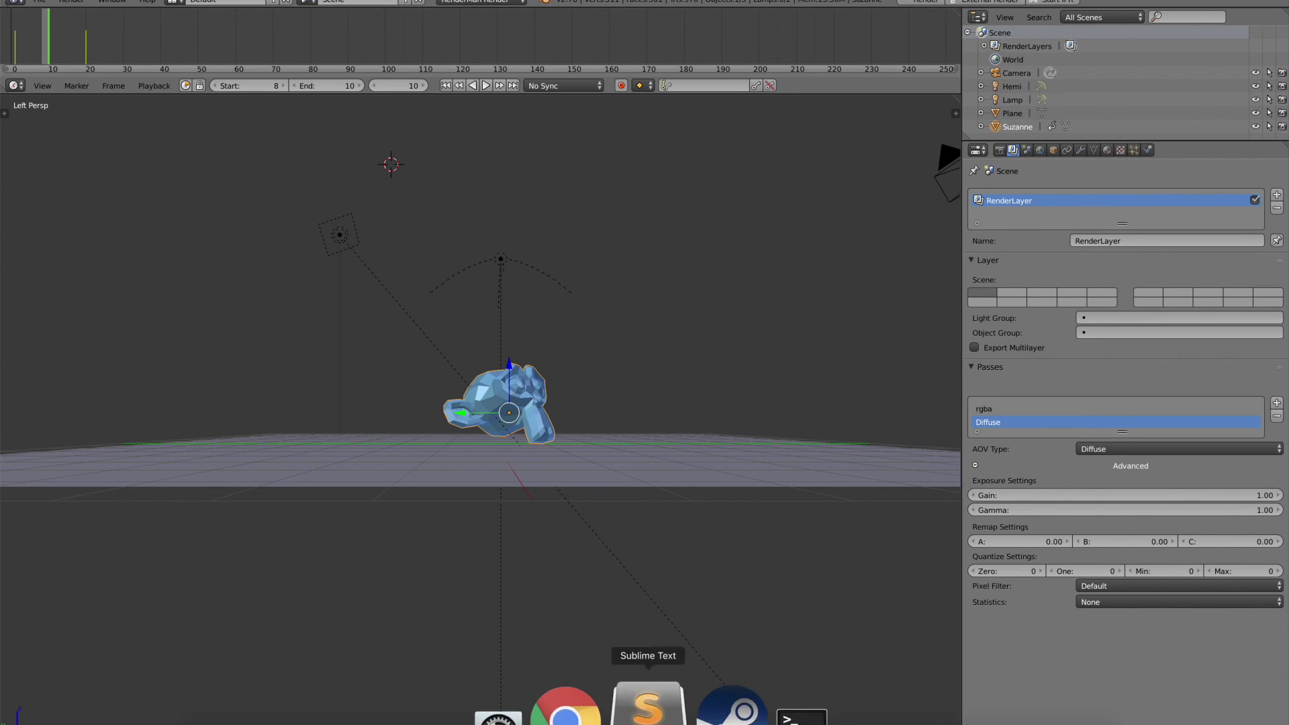
Compare the Diffuse and Diffuse_filtered 0001.exr files in Finder's images folder, then return to Blender
{"action": "left_click", "coordinate": [318, 702]}
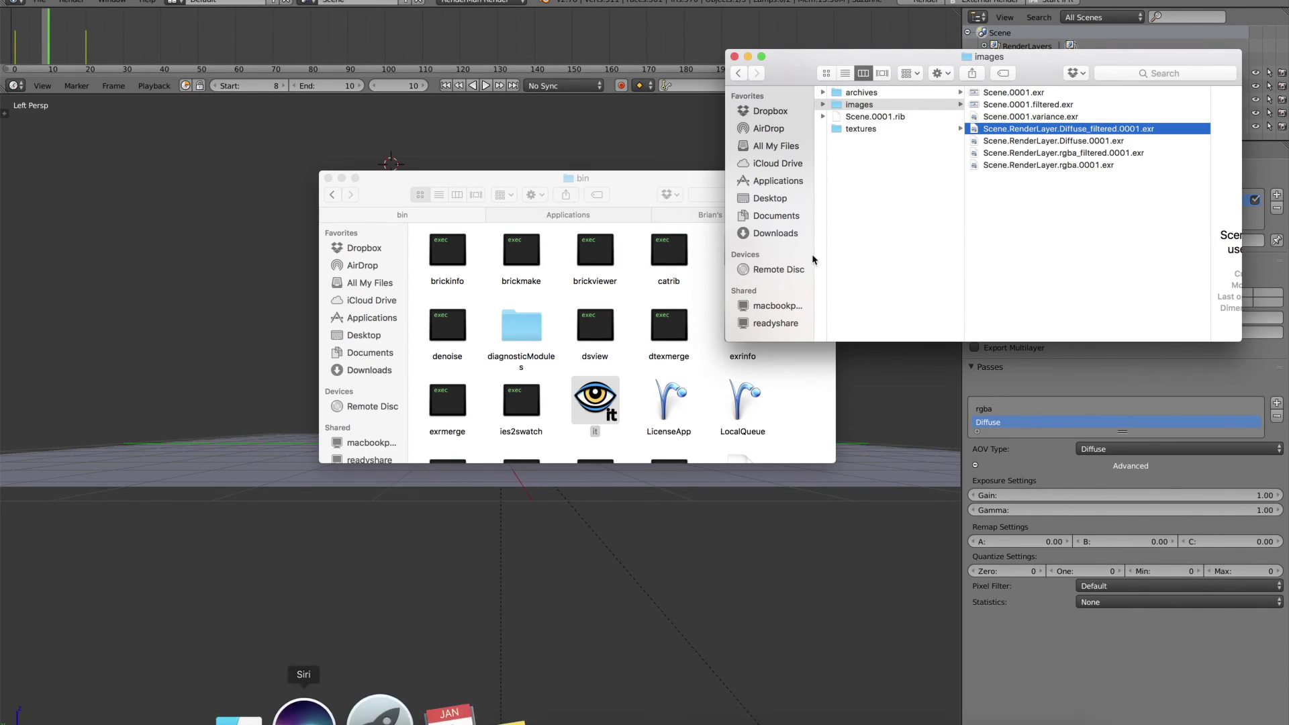
{"action": "left_click_drag", "start_coordinate": [950, 59], "coordinate": [630, 213]}
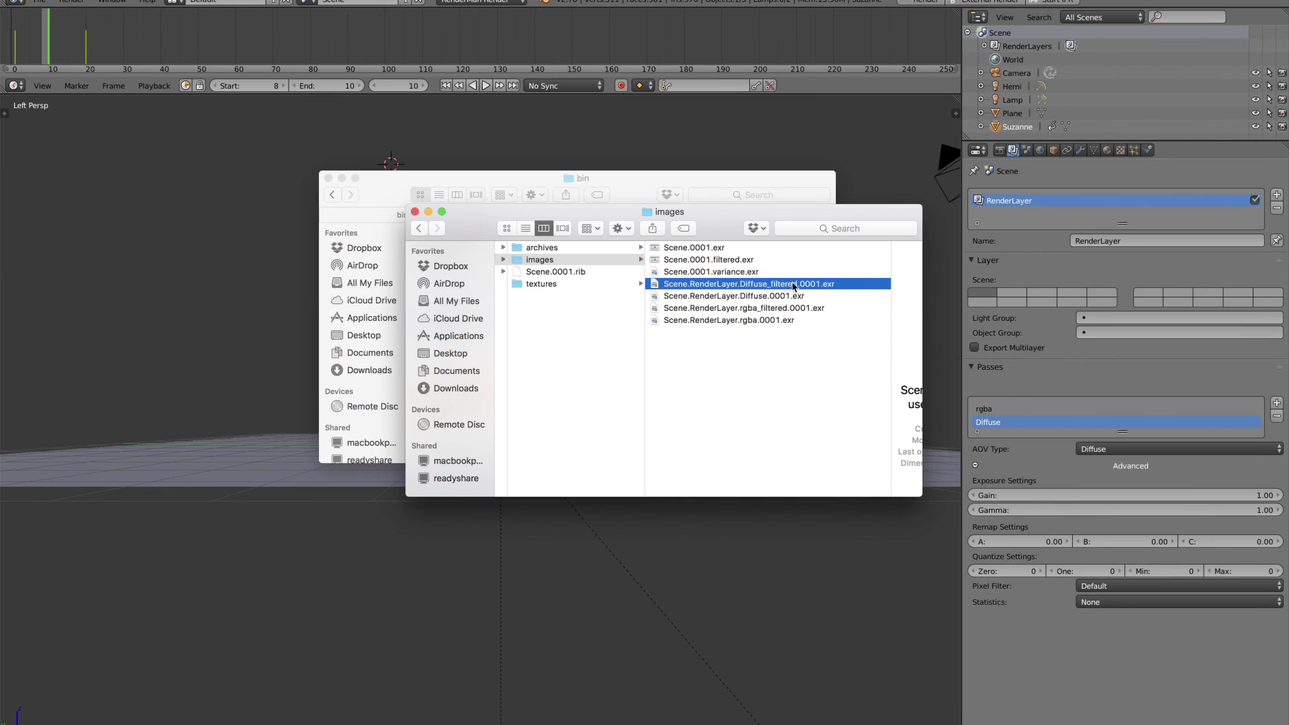
{"action": "key", "text": "space"}
{"action": "key", "text": "space"}
{"action": "left_click", "coordinate": [783, 296]}
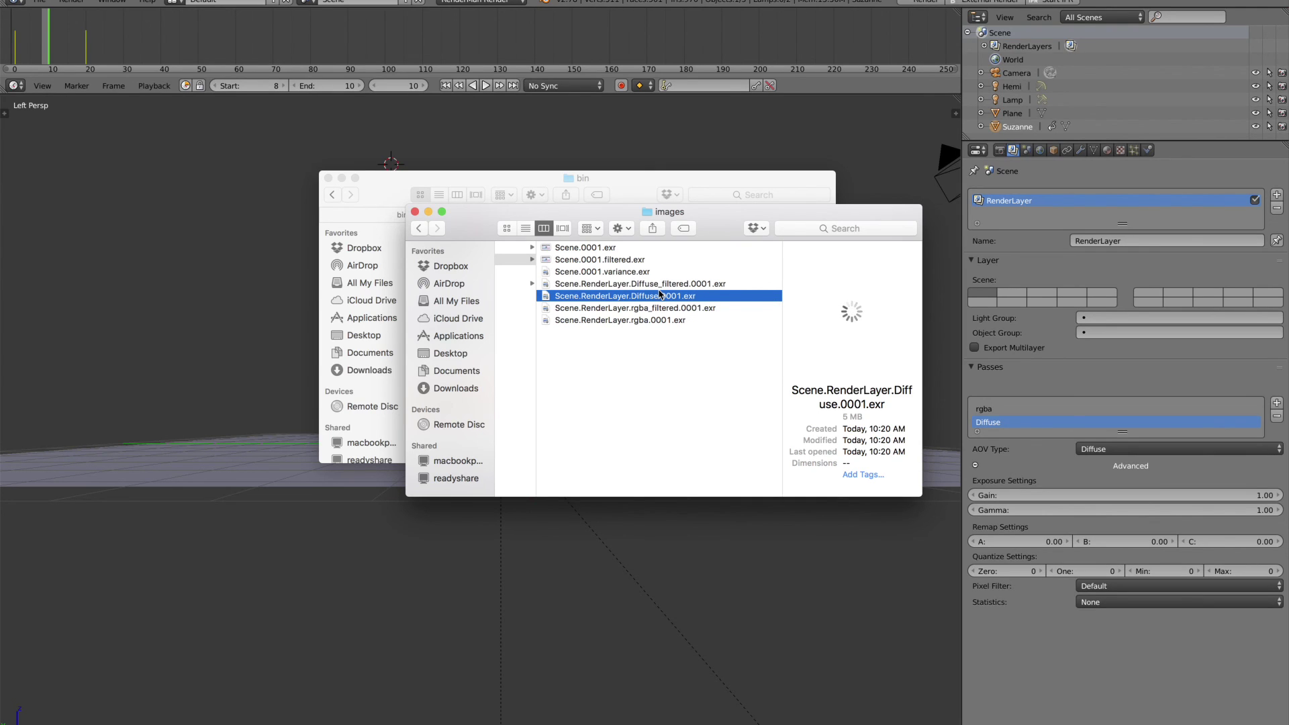
{"action": "left_click", "coordinate": [644, 285]}
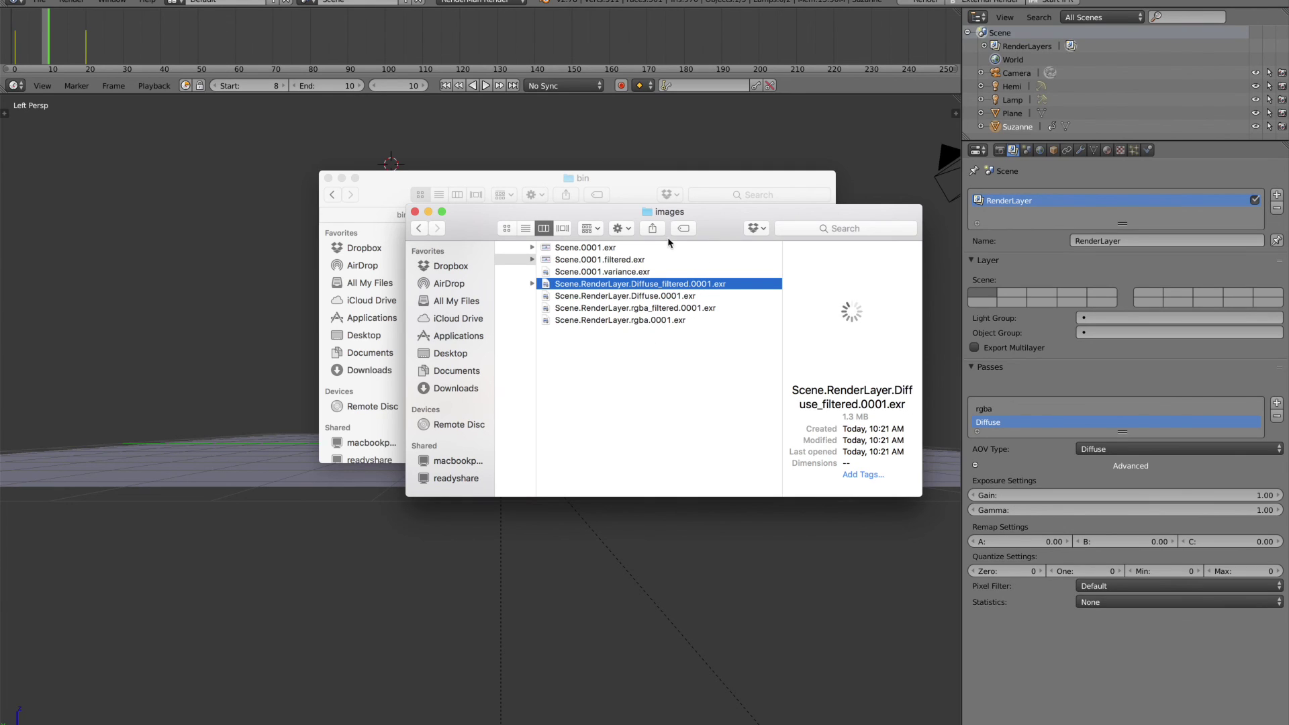
{"action": "left_click", "coordinate": [600, 134]}
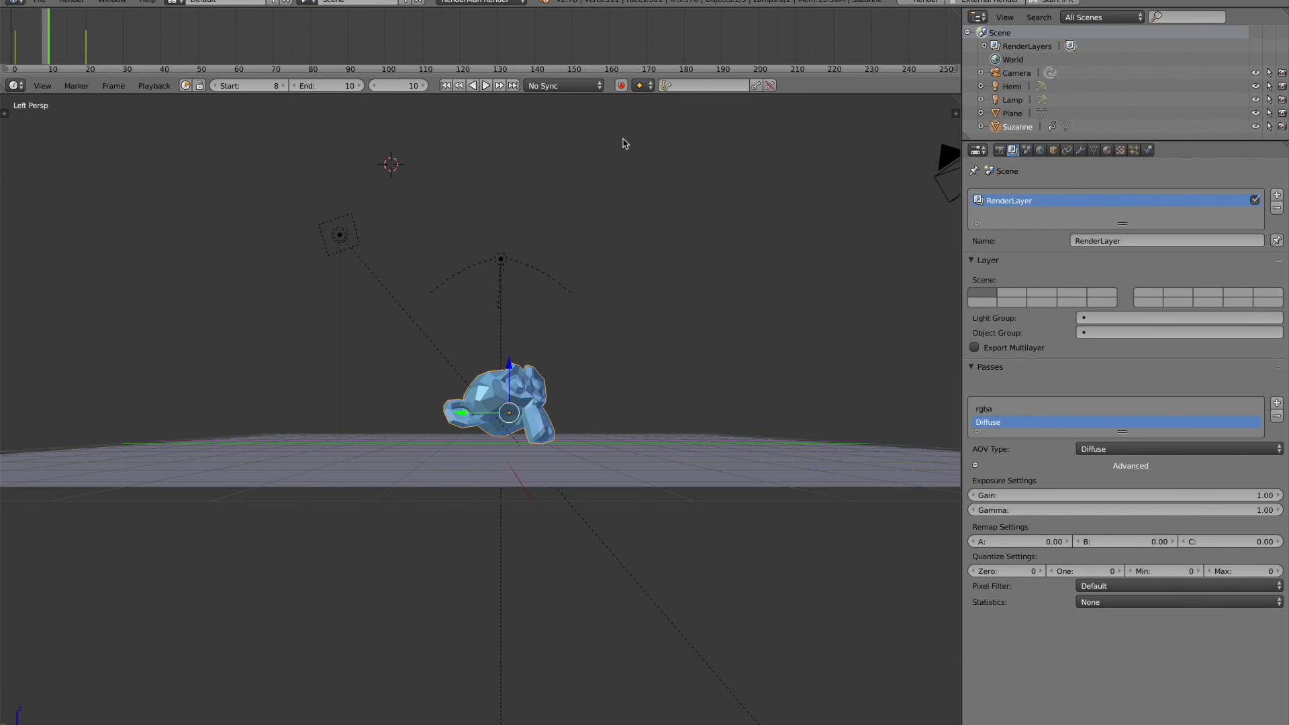
Show the Render properties with External Rendering and its denoise options
{"action": "left_click", "coordinate": [1000, 150]}
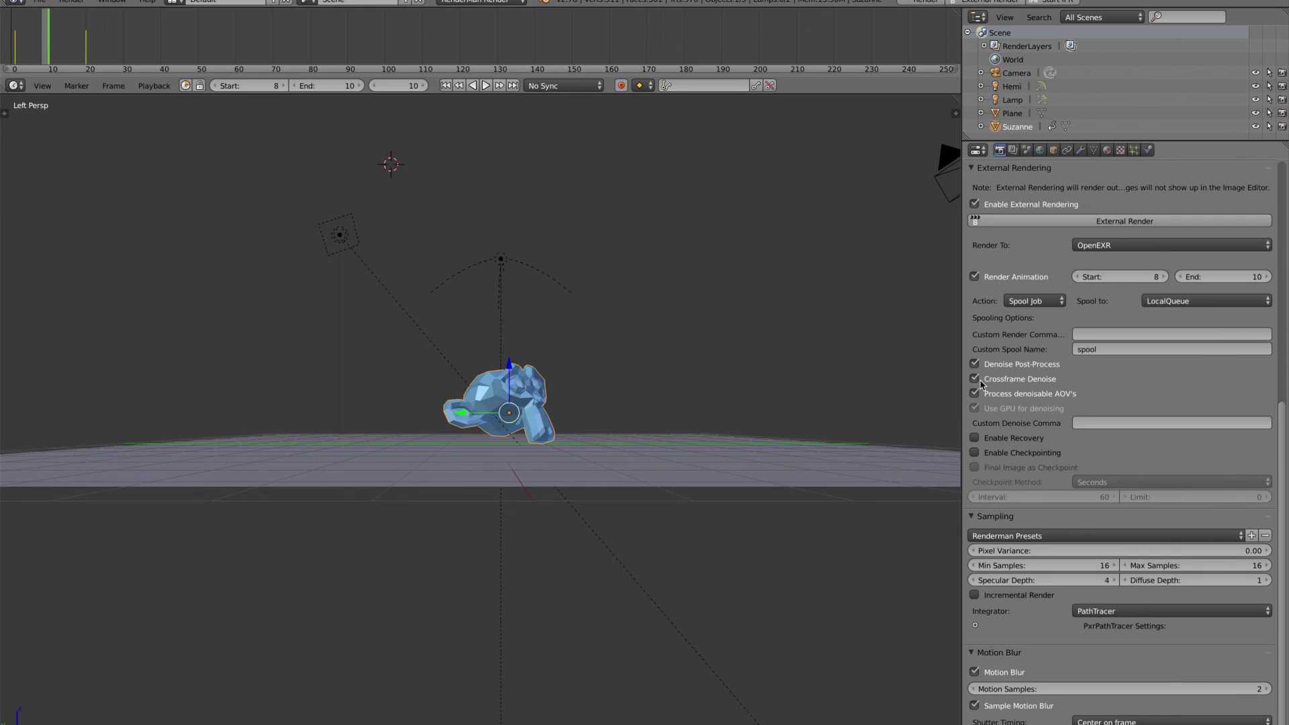